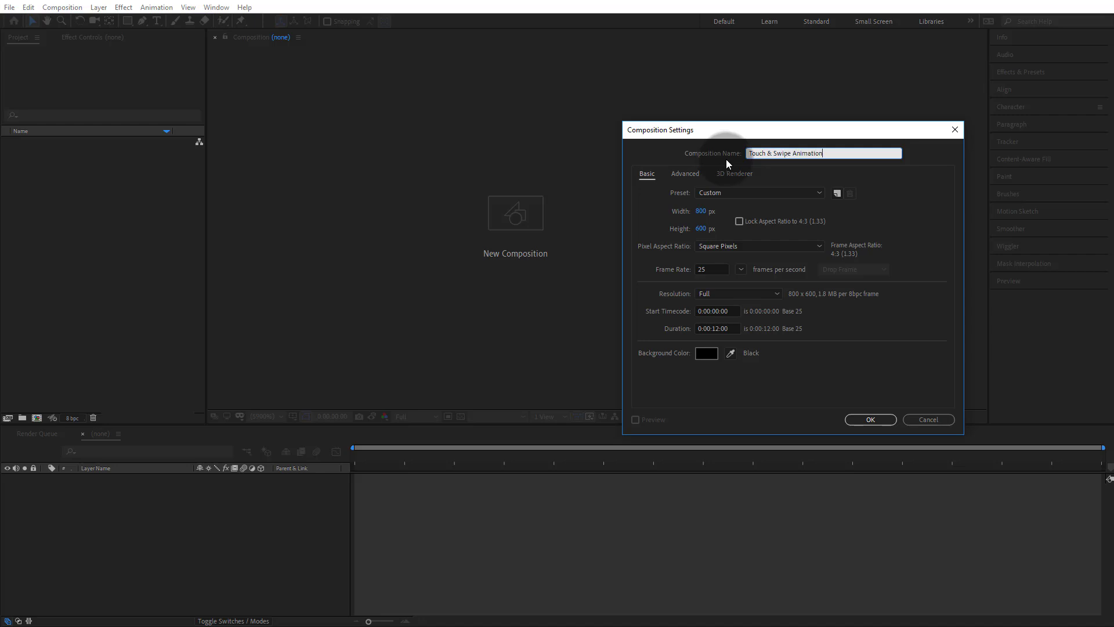
- Set the frame rate to 30 fps and create the Touch & Swipe Animation composition
key(Tab)
key(Tab)
click(741, 269)
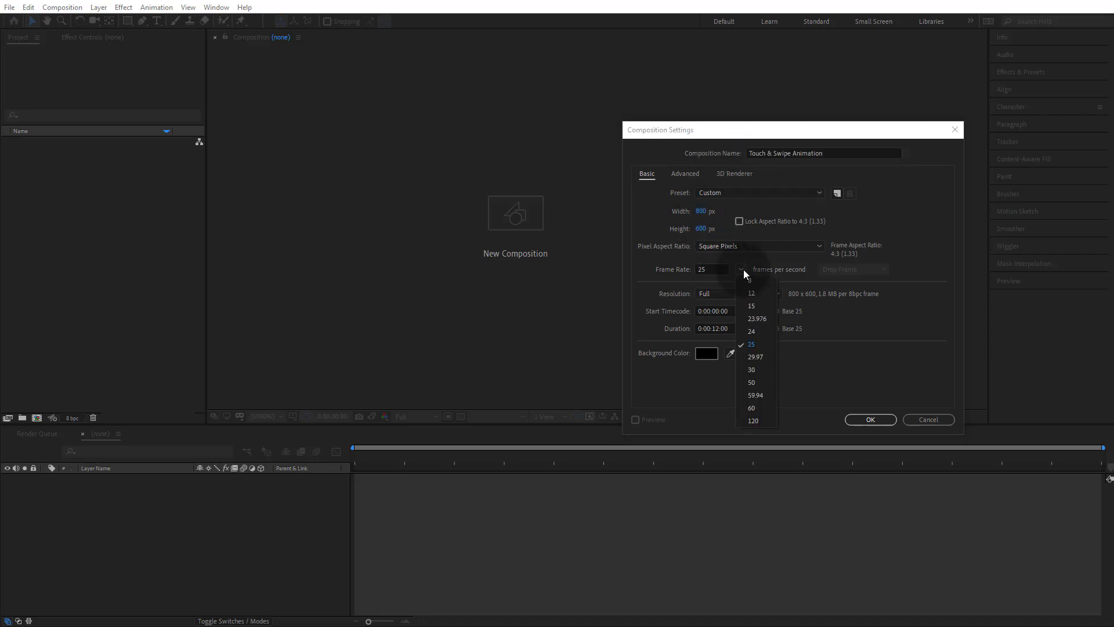
click(752, 371)
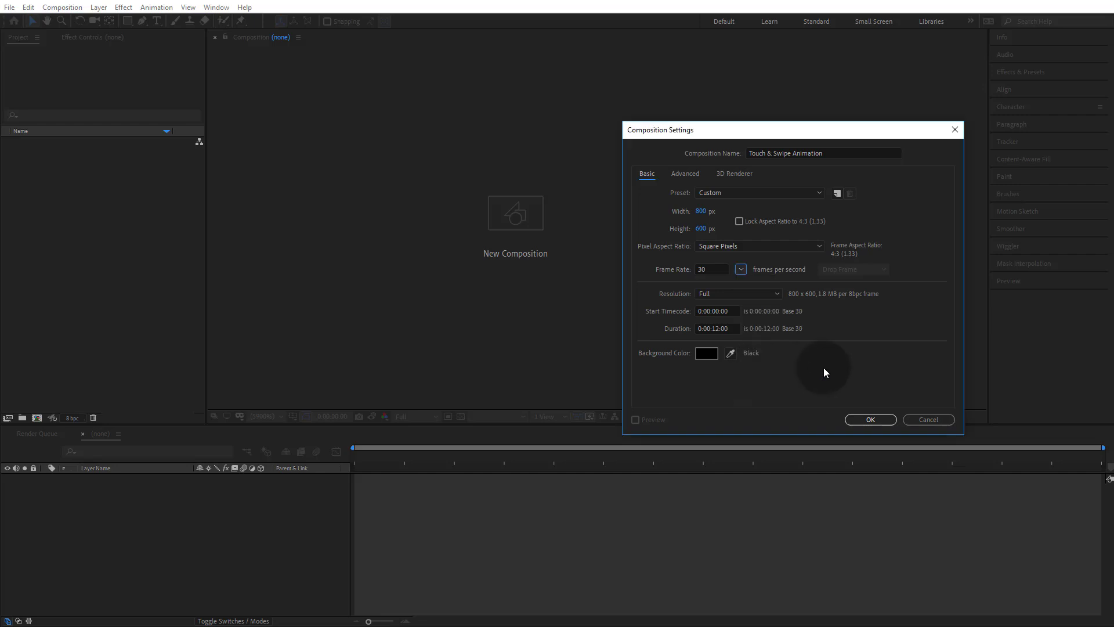
click(870, 419)
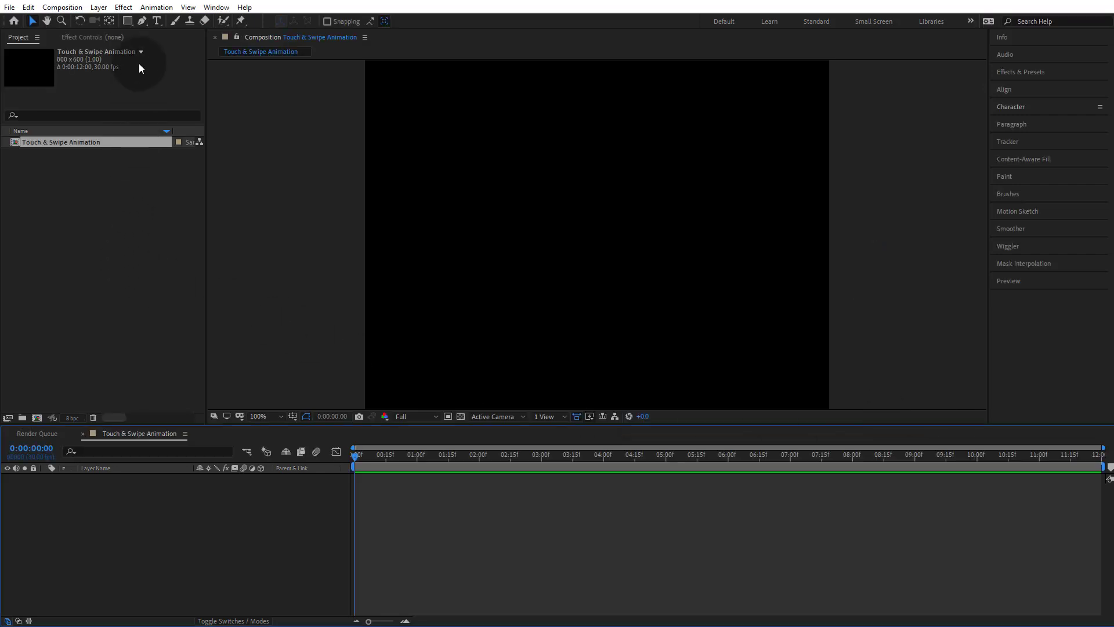
click(130, 22)
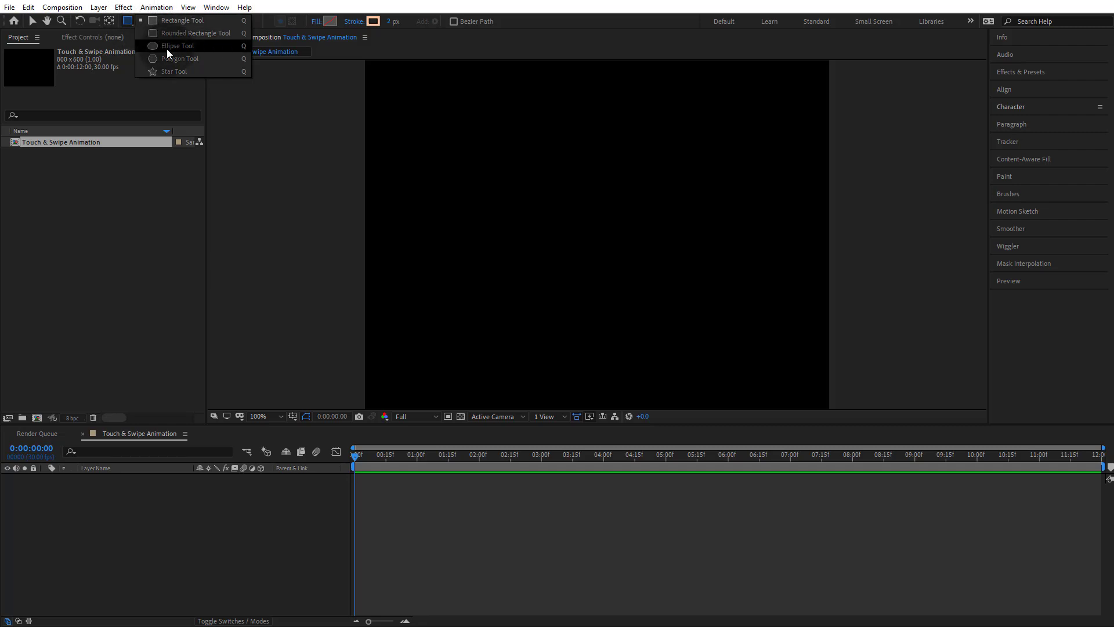
click(70, 270)
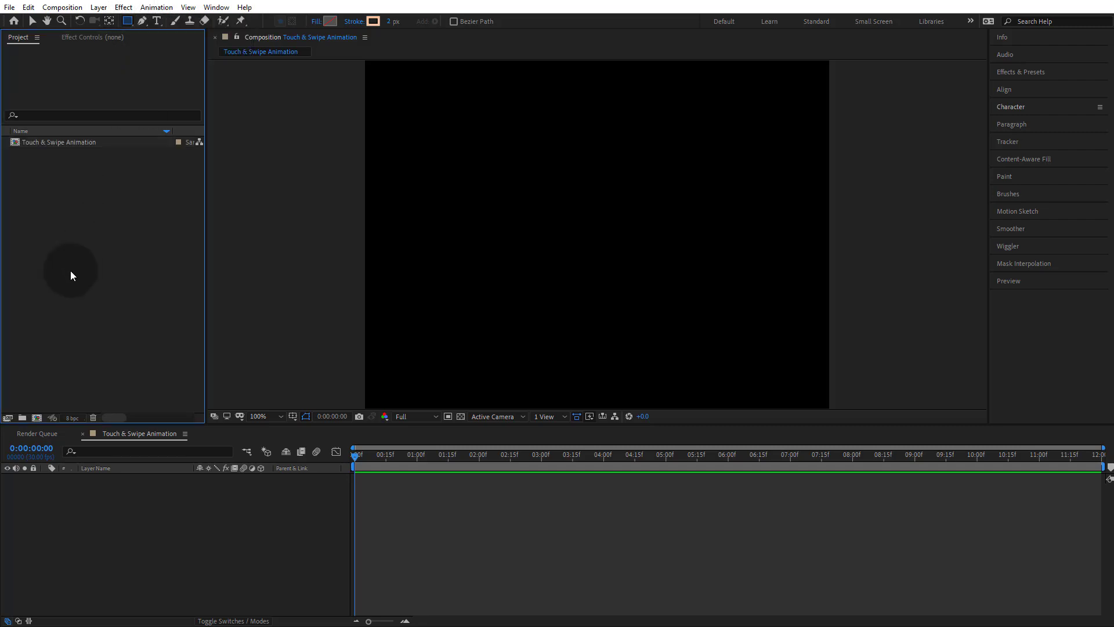
click(205, 554)
- Create a new shape layer in the composition and rename it Touch
right_click(518, 540)
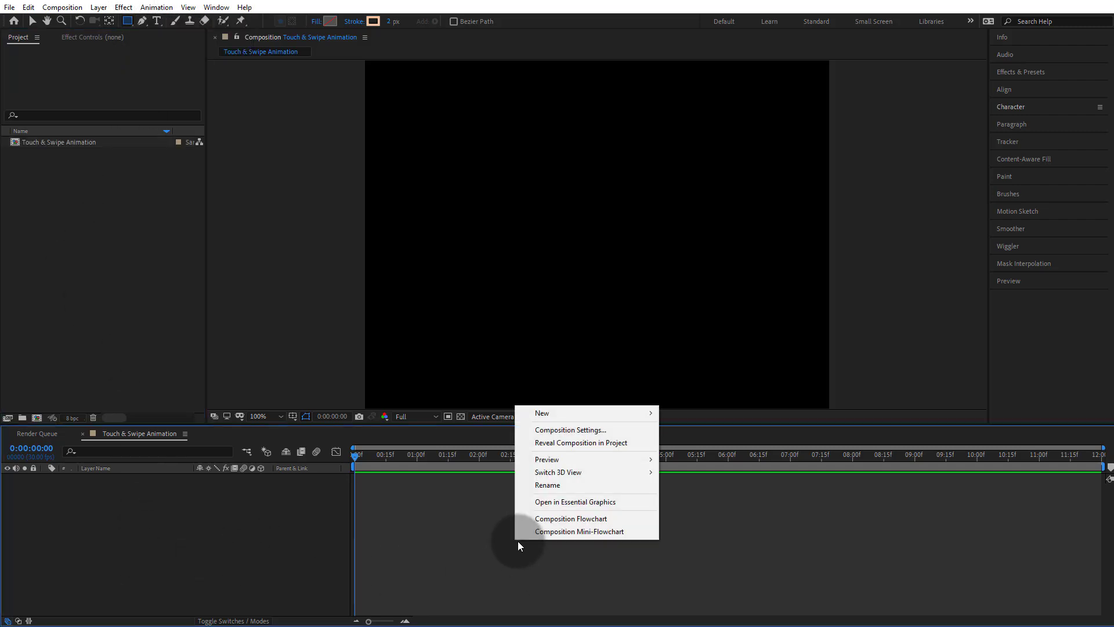
mouse_move(575, 415)
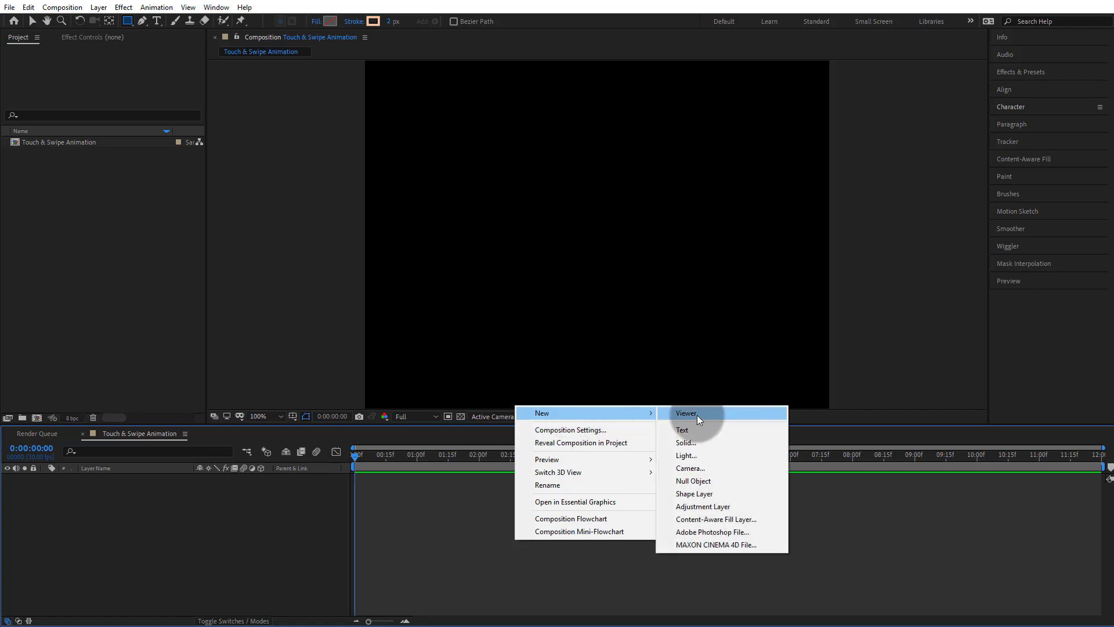
click(715, 493)
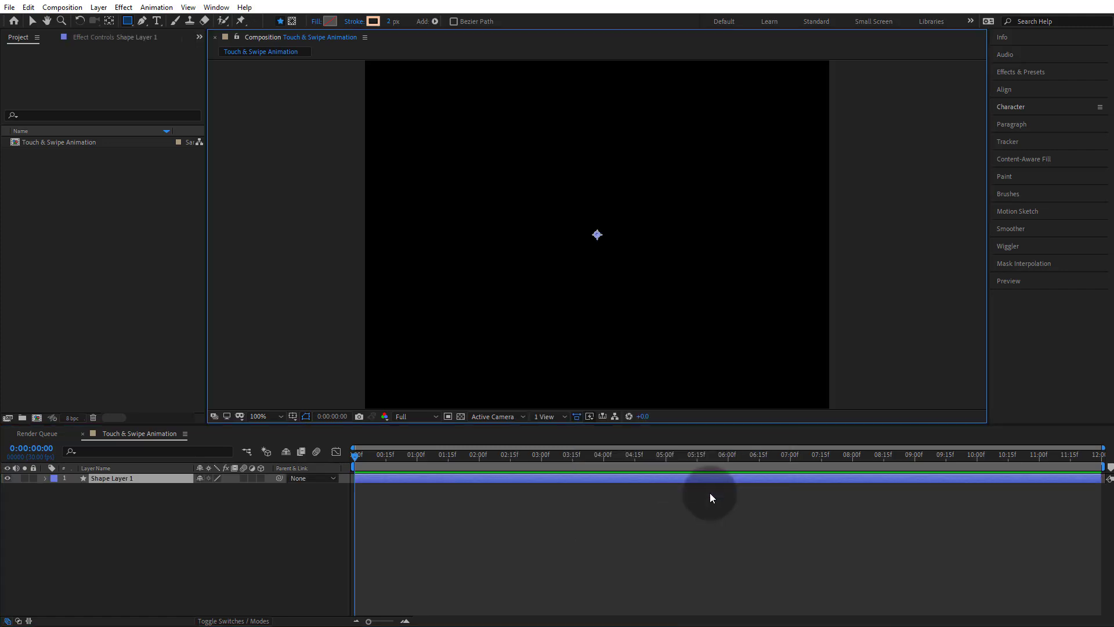
right_click(112, 478)
click(152, 456)
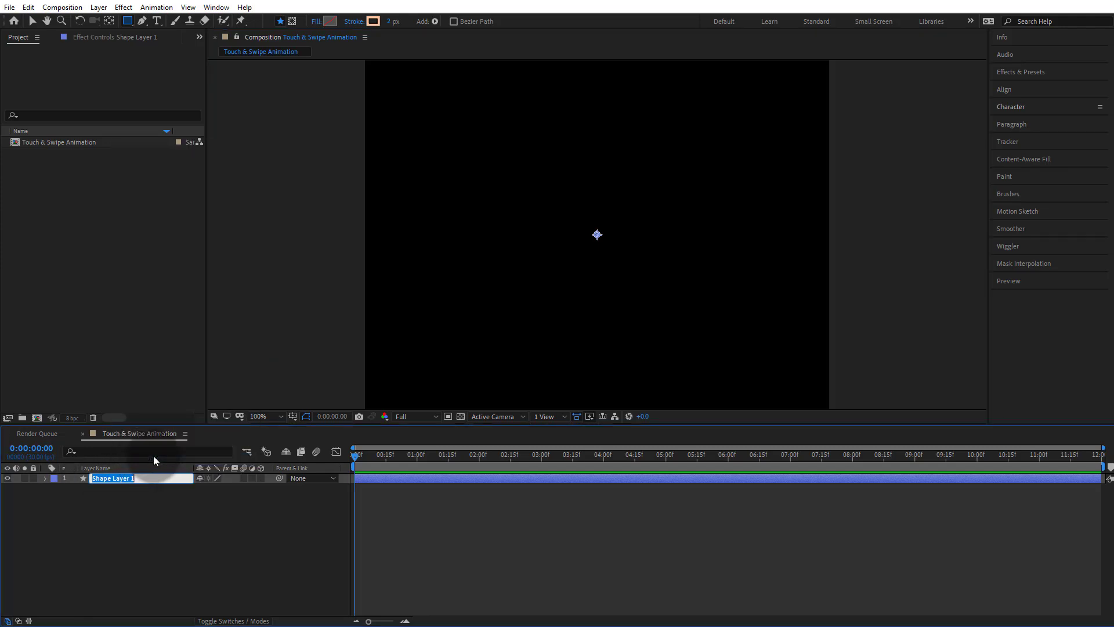
text(Touch)
key(Return)
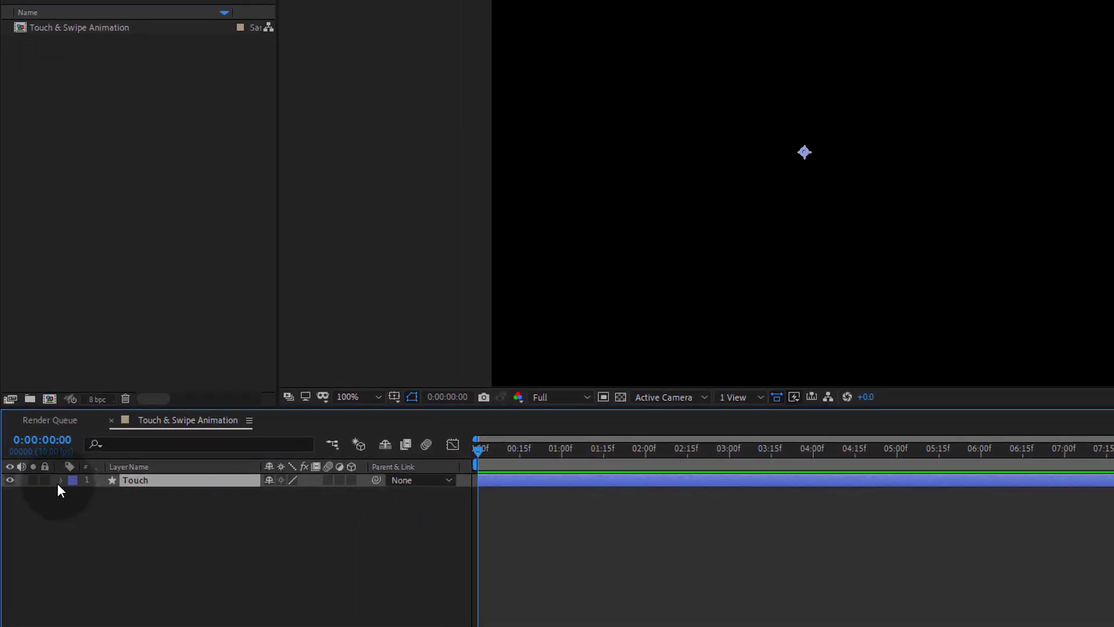
- Add an ellipse path and a stroke to the contents of the Touch layer
click(60, 482)
click(359, 493)
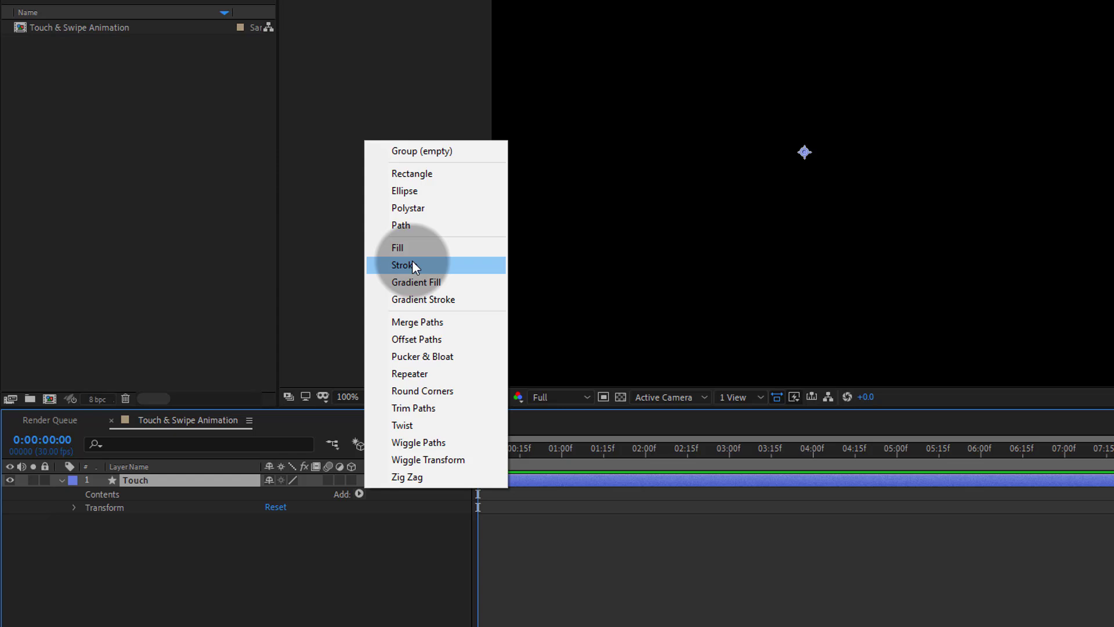
click(412, 193)
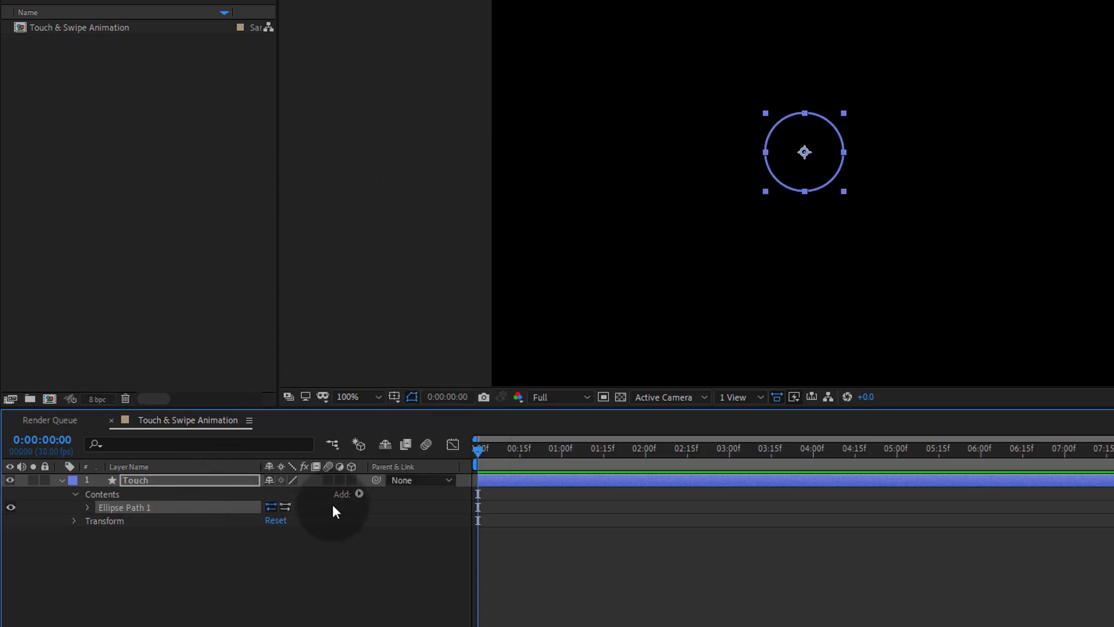
click(358, 493)
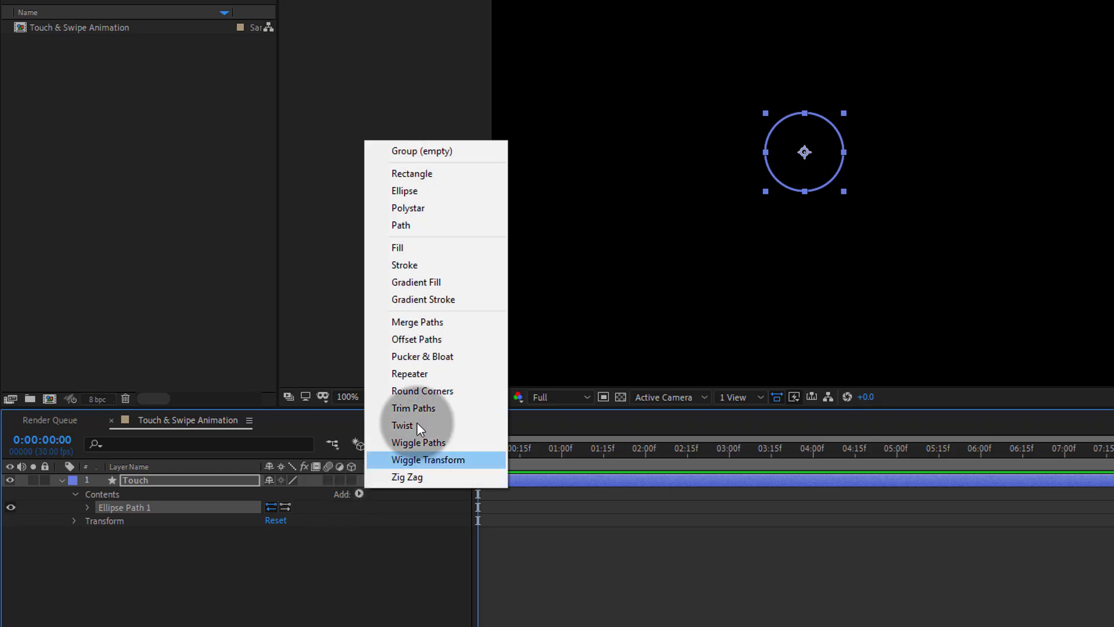
click(429, 265)
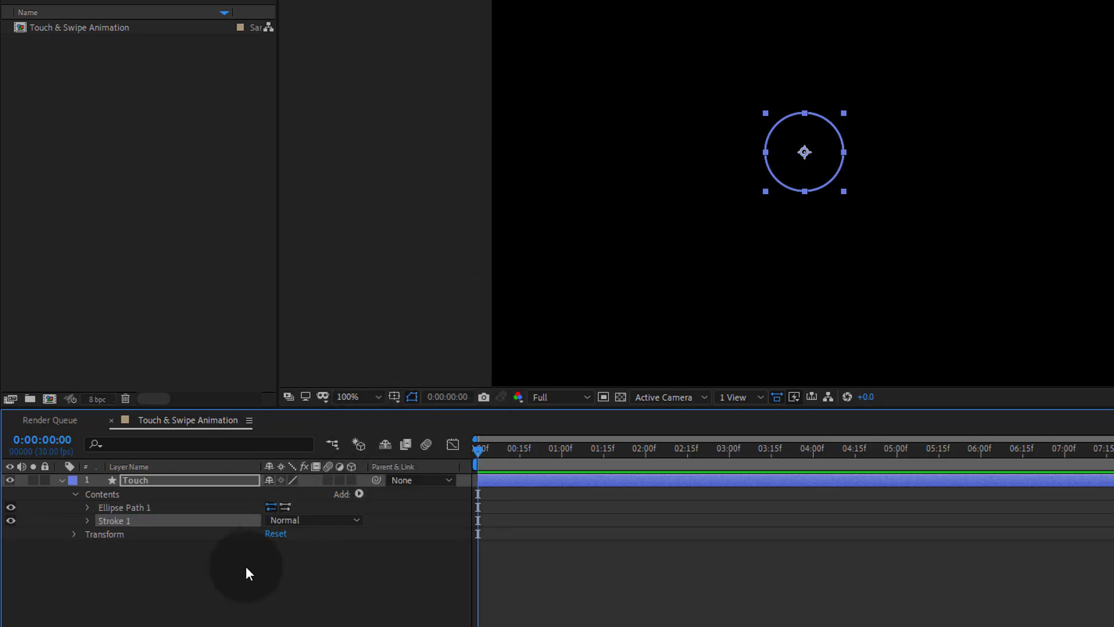
click(117, 560)
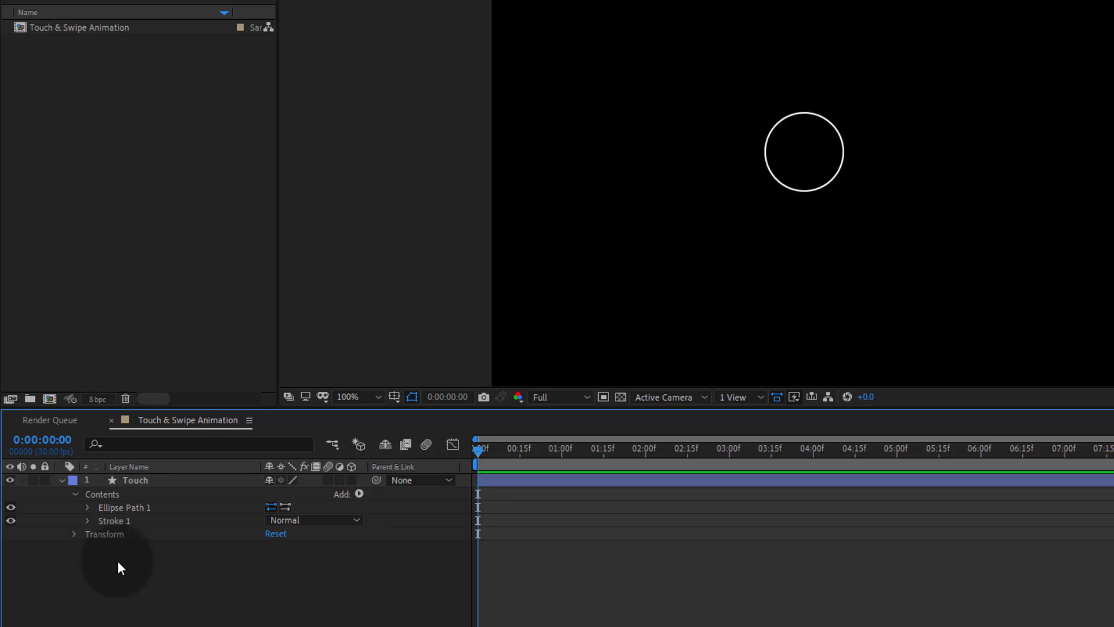
- Enable keyframing for the ellipse's Size and the Stroke Width at 0:00:00:00, and show only the keyframed properties
click(89, 507)
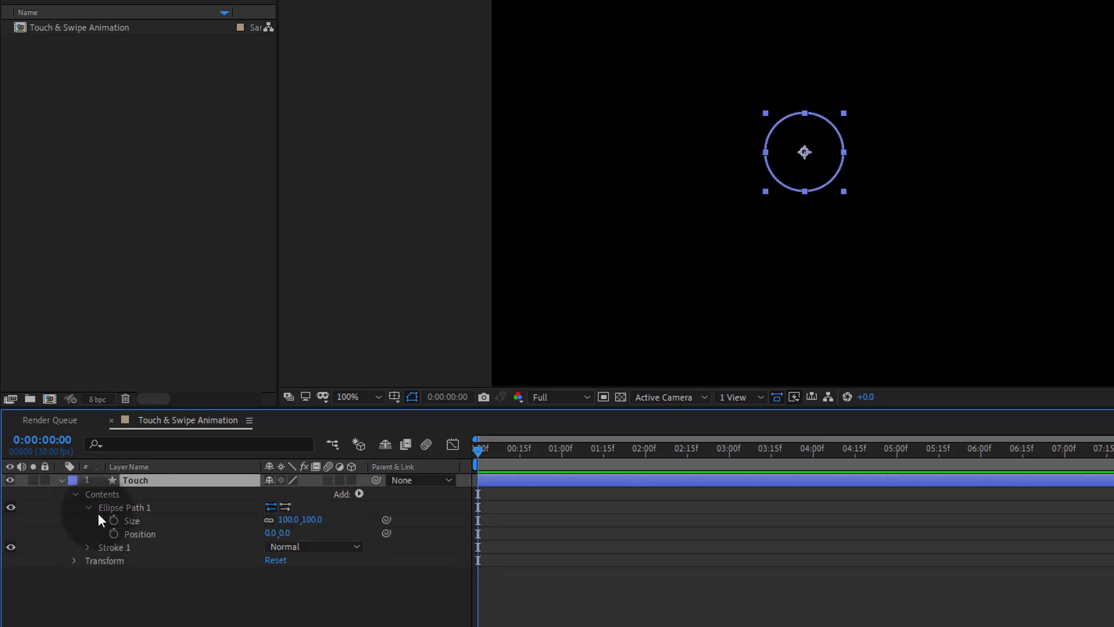
click(113, 521)
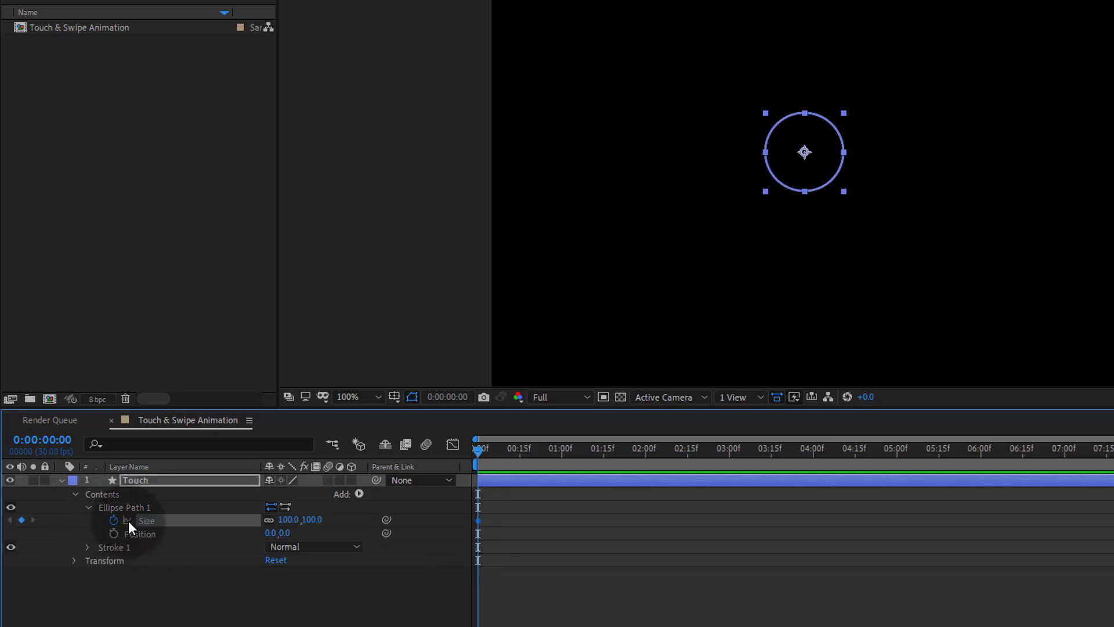
click(87, 547)
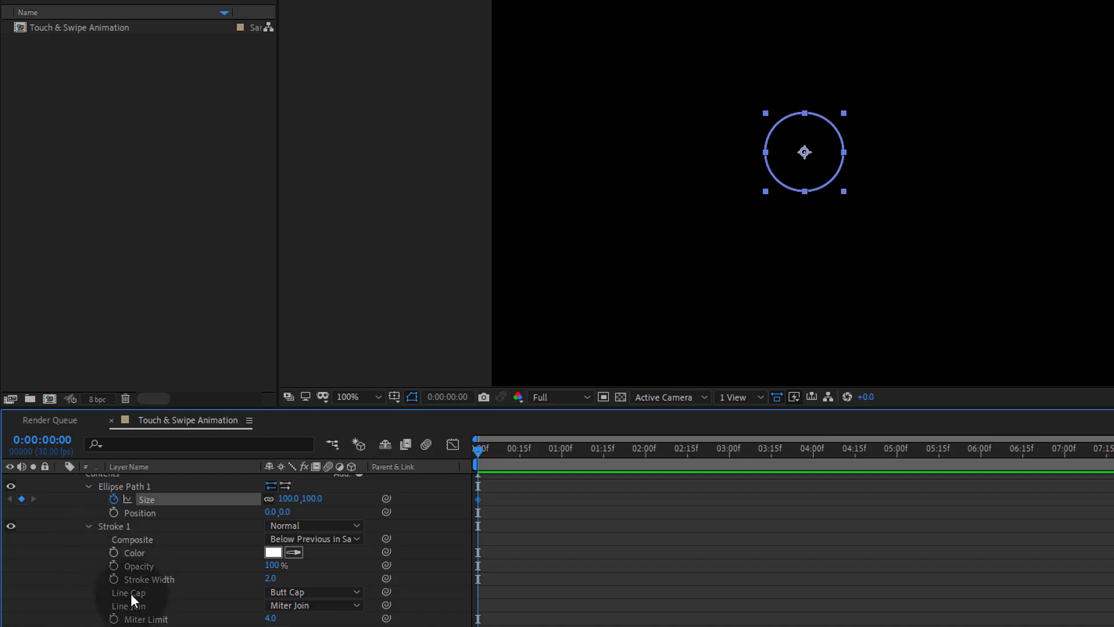
click(165, 576)
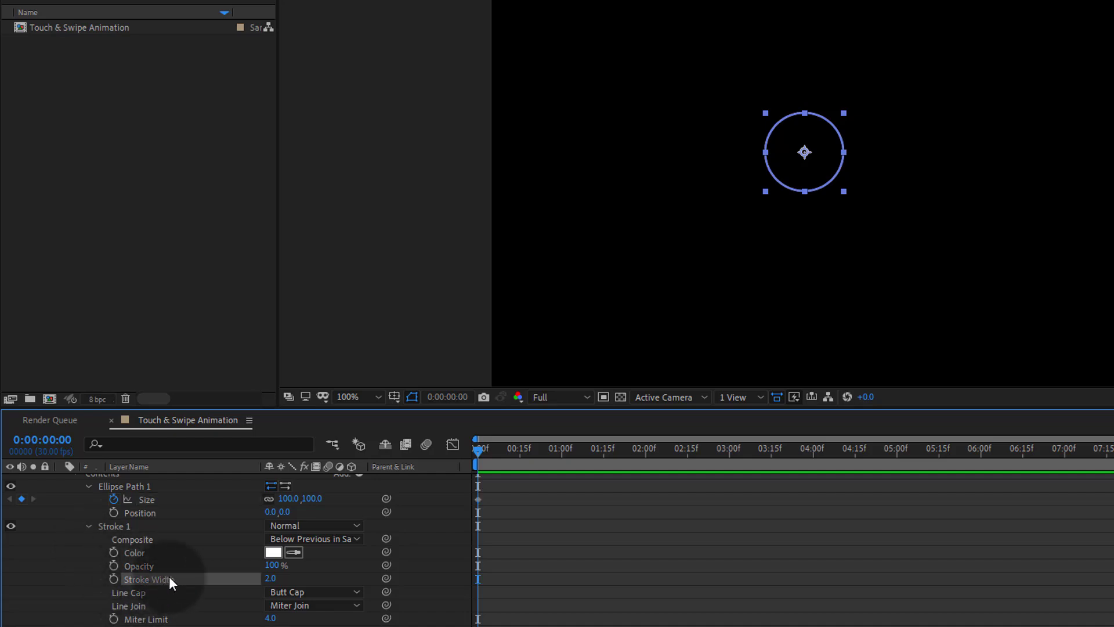
click(115, 576)
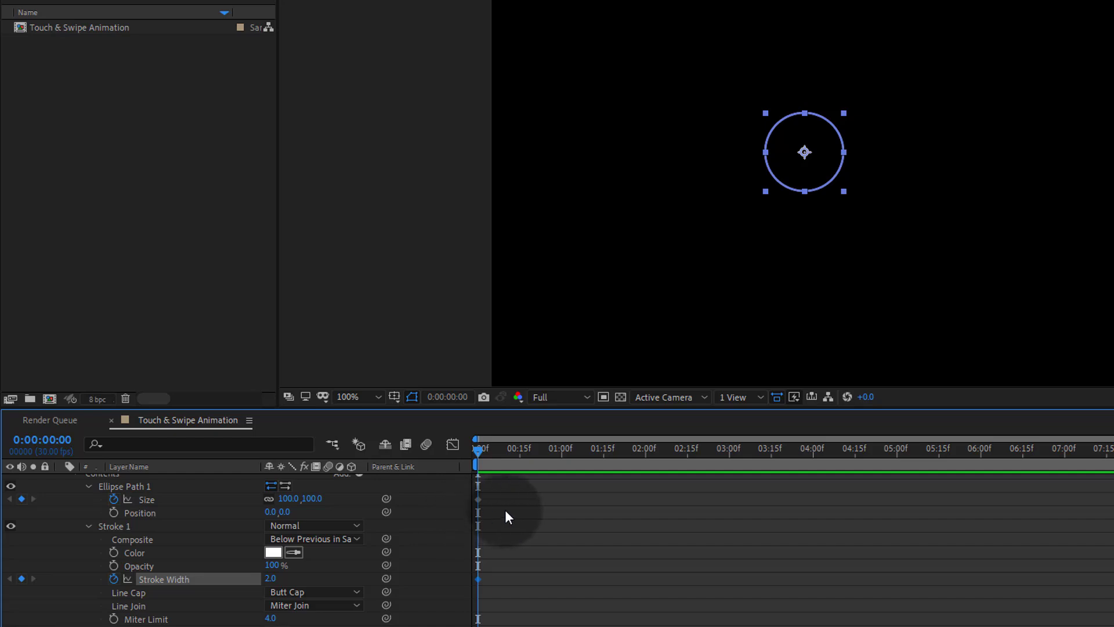
key(u)
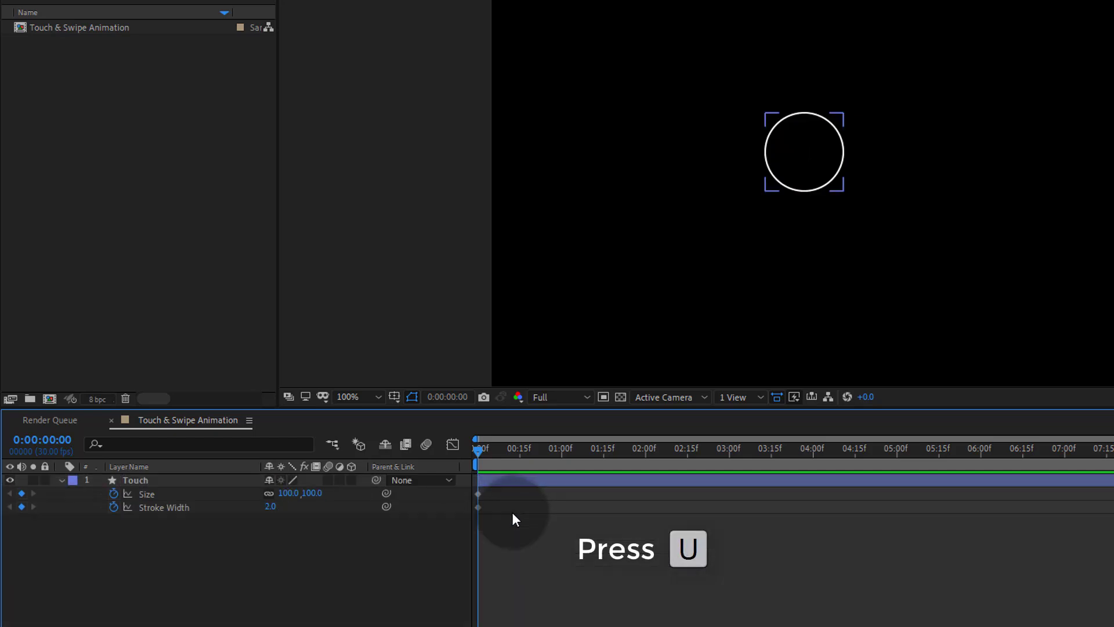
click(509, 546)
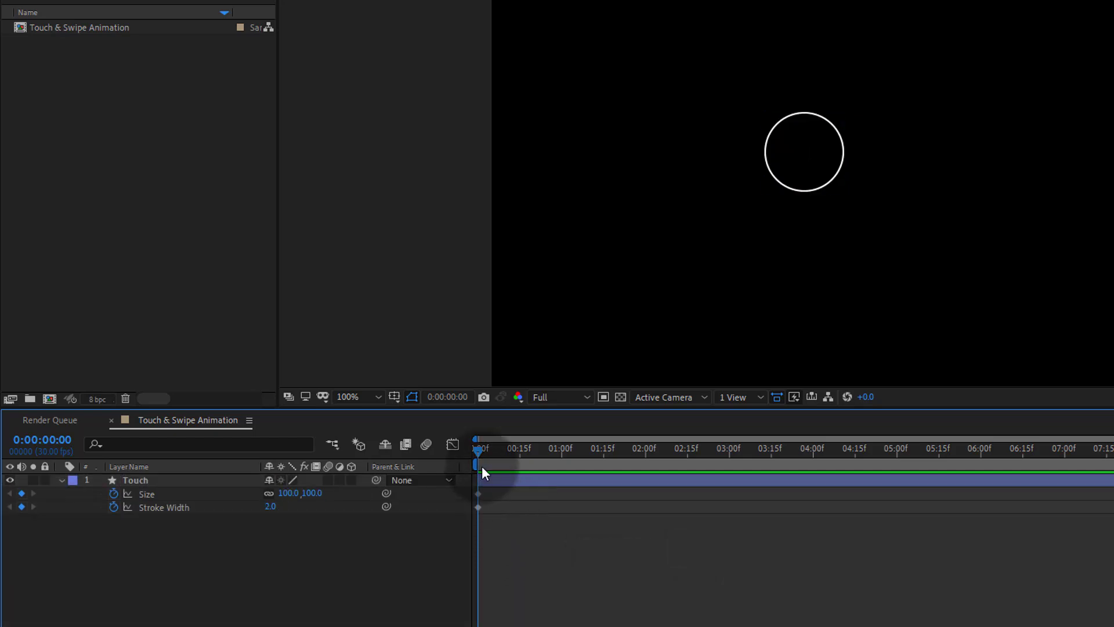
- Set the Touch layer's Stroke Width to 0 at the start of the timeline
drag(483, 450, 470, 478)
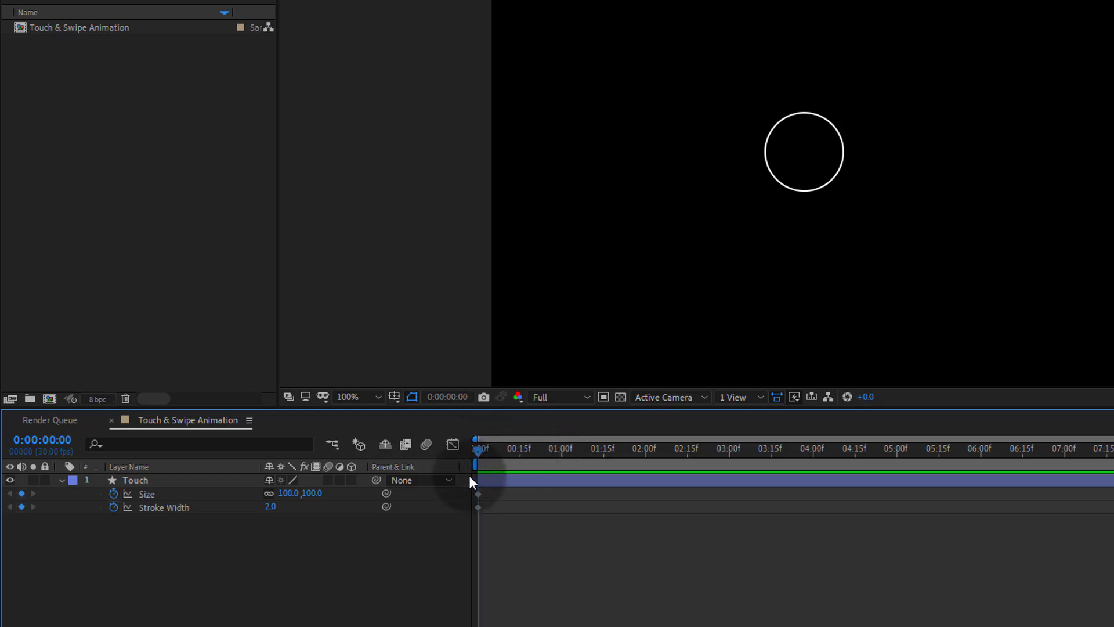
click(273, 506)
text(0)
key(Return)
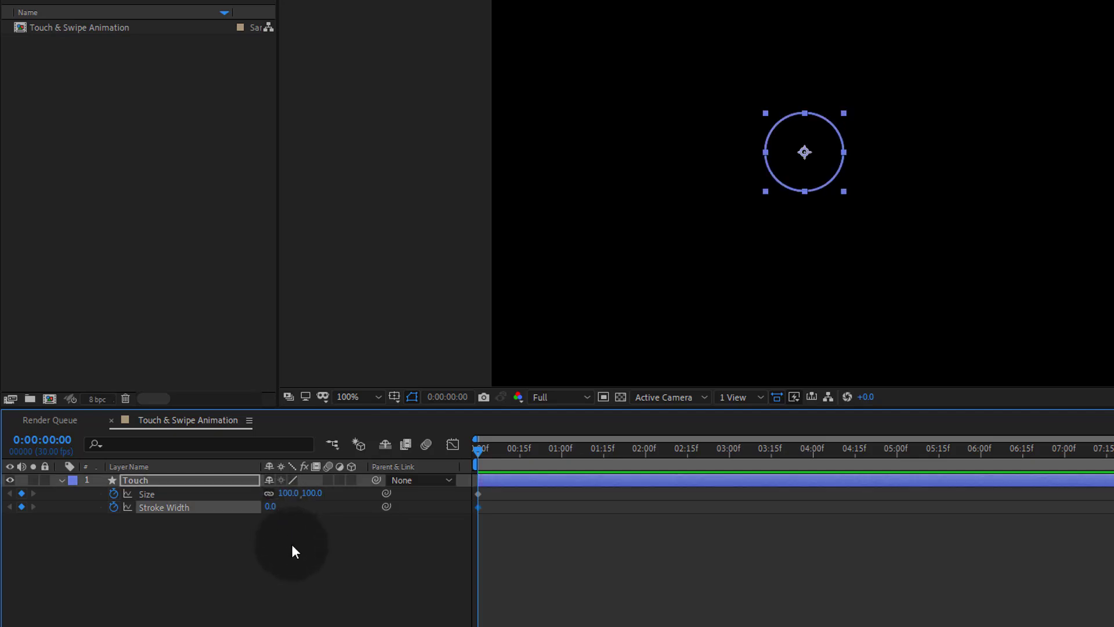
click(235, 563)
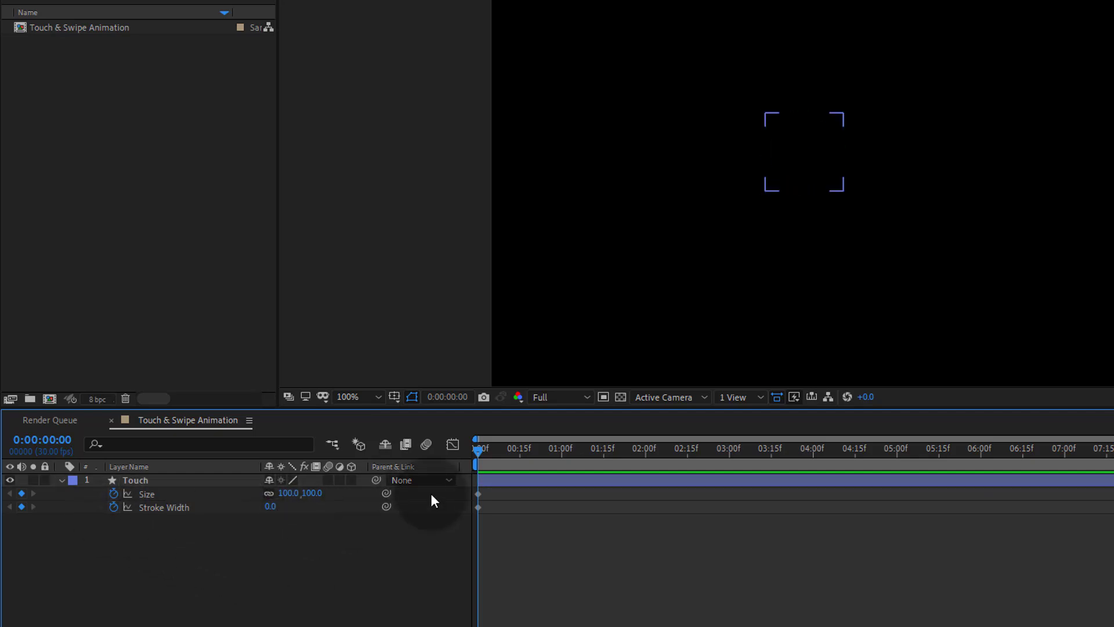
- Add a Stroke Width keyframe of 8 at 0:00:00:13 on the Touch layer
click(497, 452)
drag(498, 451, 514, 455)
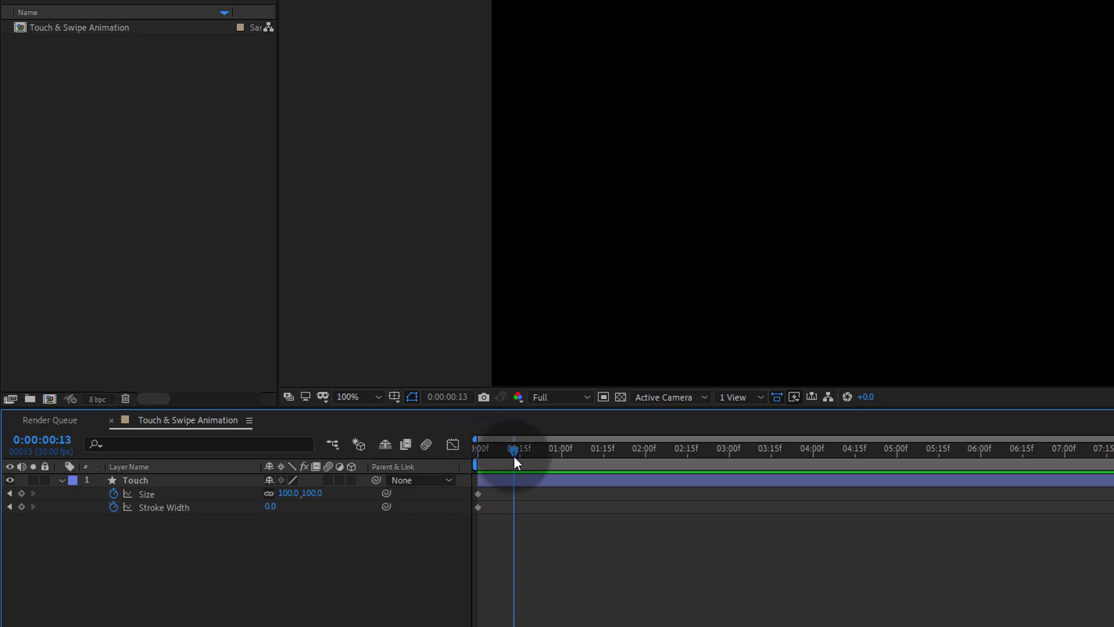
click(273, 507)
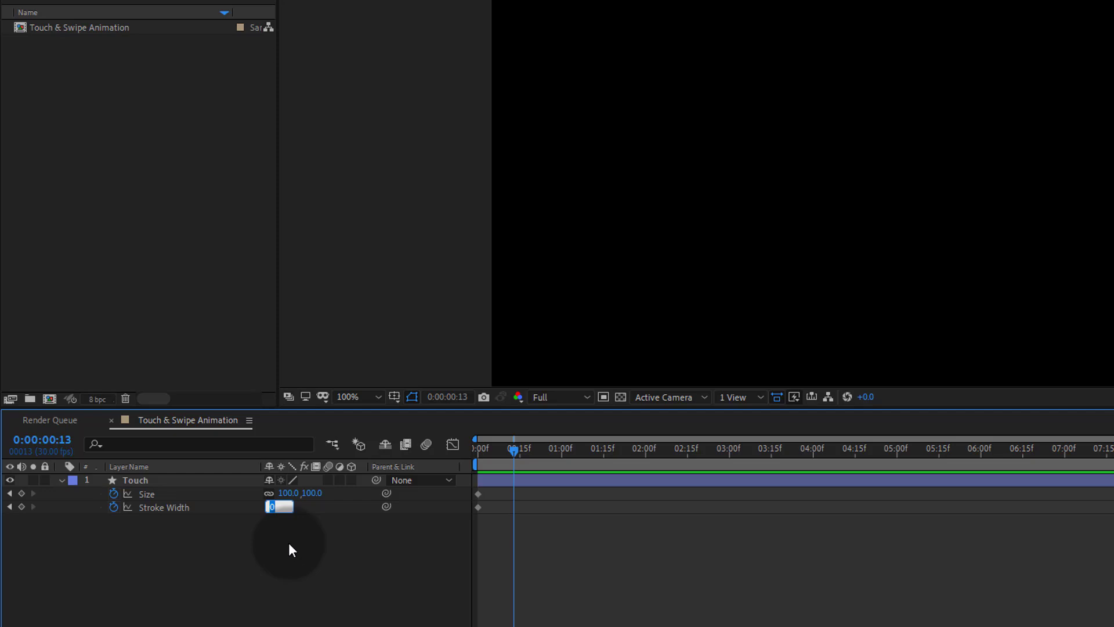
text(8)
key(Return)
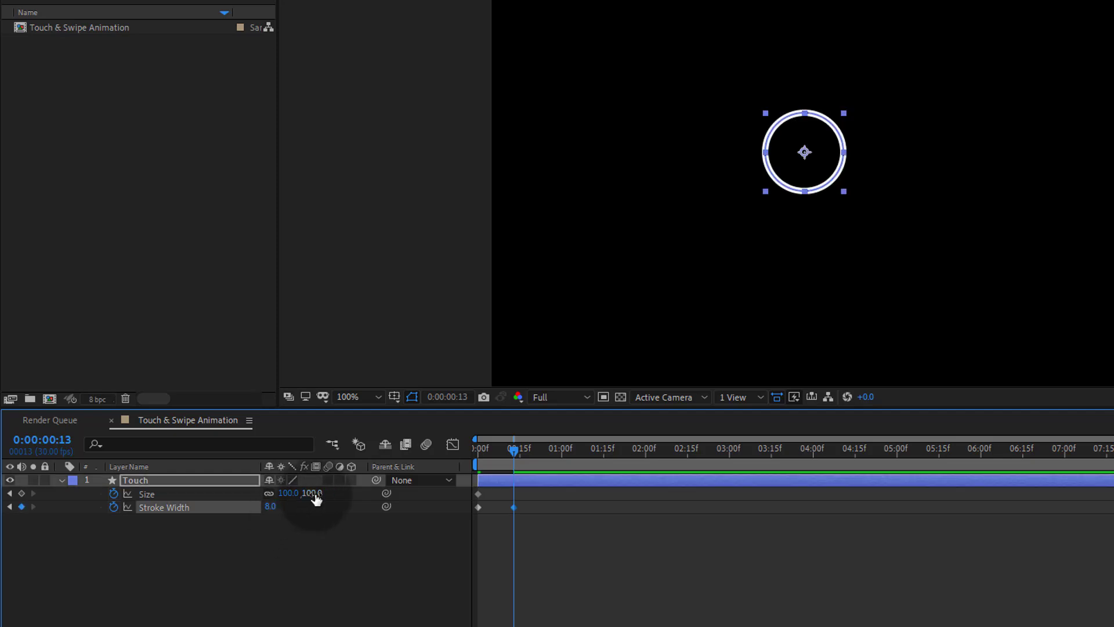
- Keyframe the ellipse's Size to 40 by 40 at 0:00:00:13
drag(316, 499, 279, 511)
click(506, 554)
mouse_move(500, 457)
mouse_down()
mouse_move(458, 466)
mouse_move(503, 478)
mouse_move(468, 485)
mouse_move(524, 491)
mouse_move(514, 496)
mouse_up()
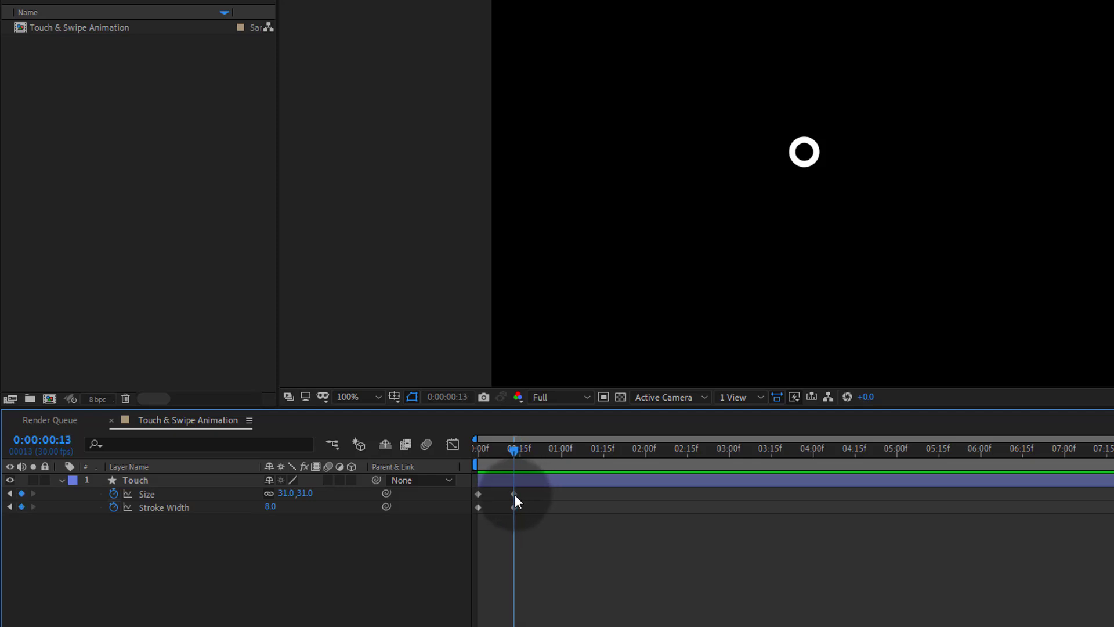
click(307, 493)
text(40)
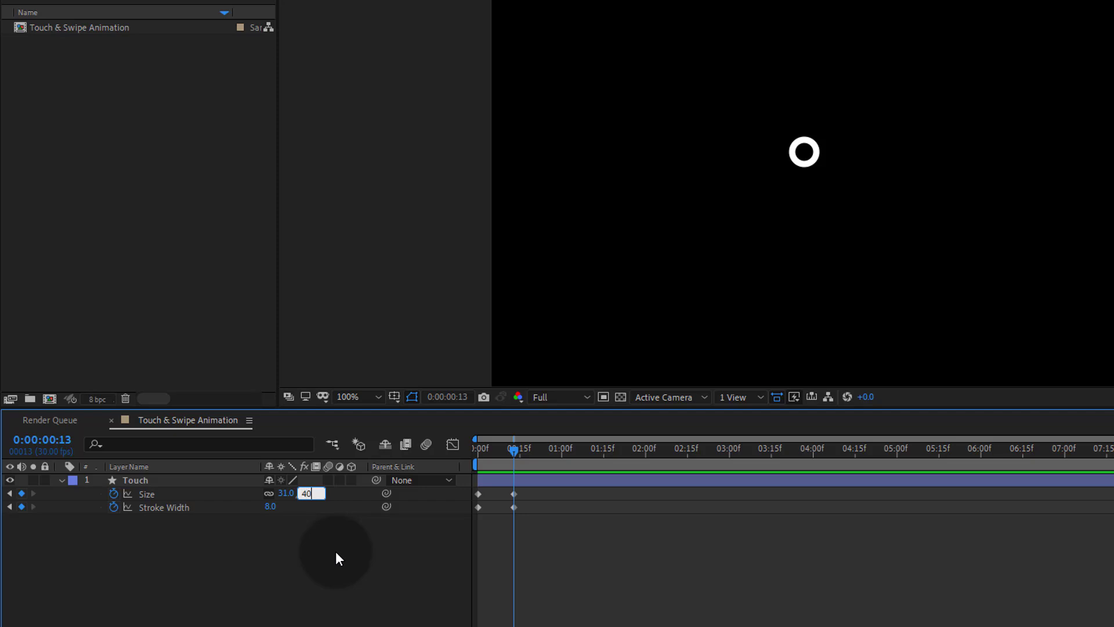
key(Return)
click(546, 552)
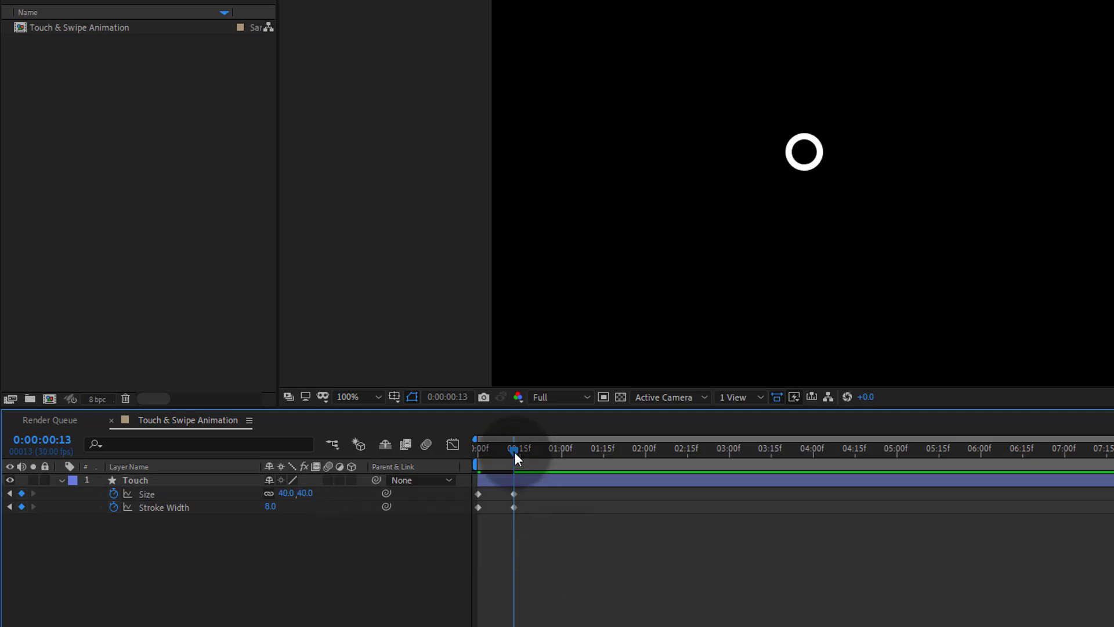
- Add an ellipse Size keyframe of 150 by 150 at 0:00:00:25
drag(514, 452, 550, 464)
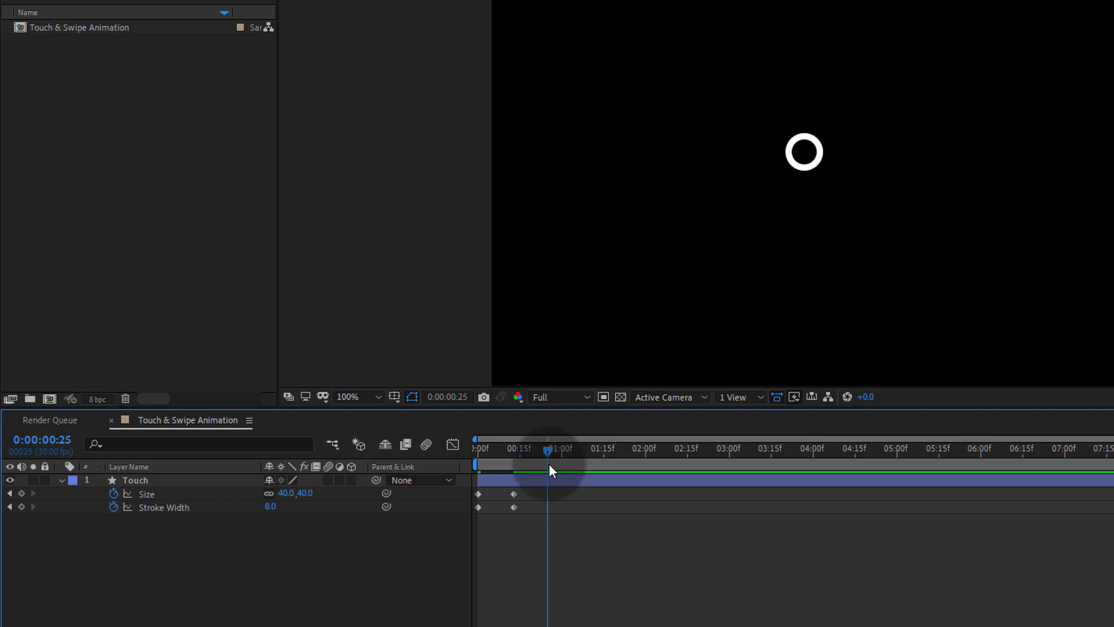
drag(304, 492, 388, 512)
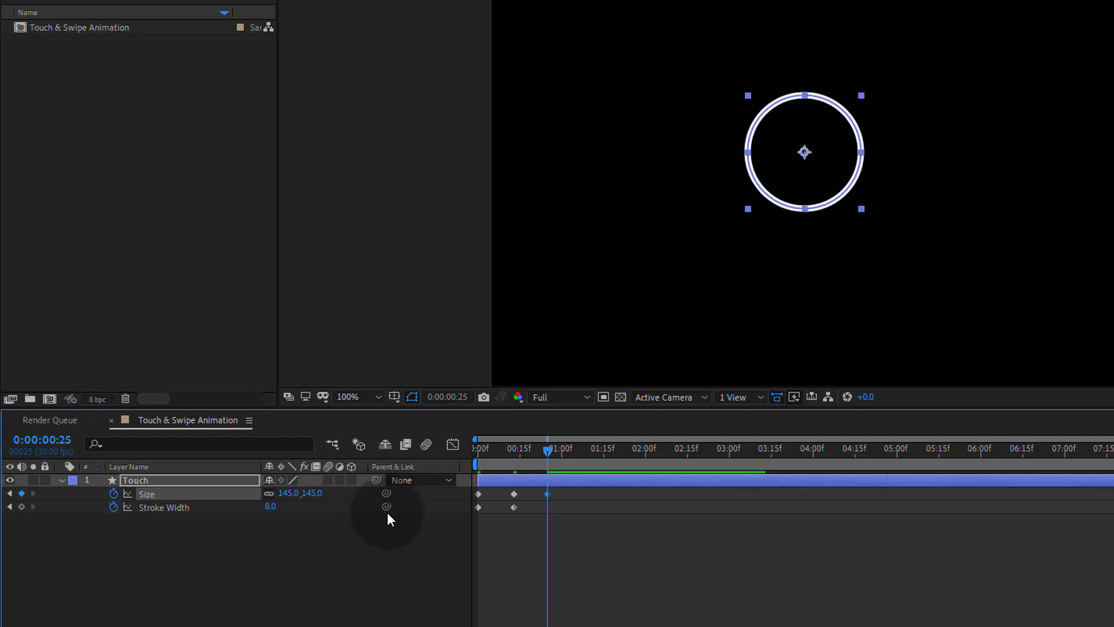
click(312, 493)
text(150)
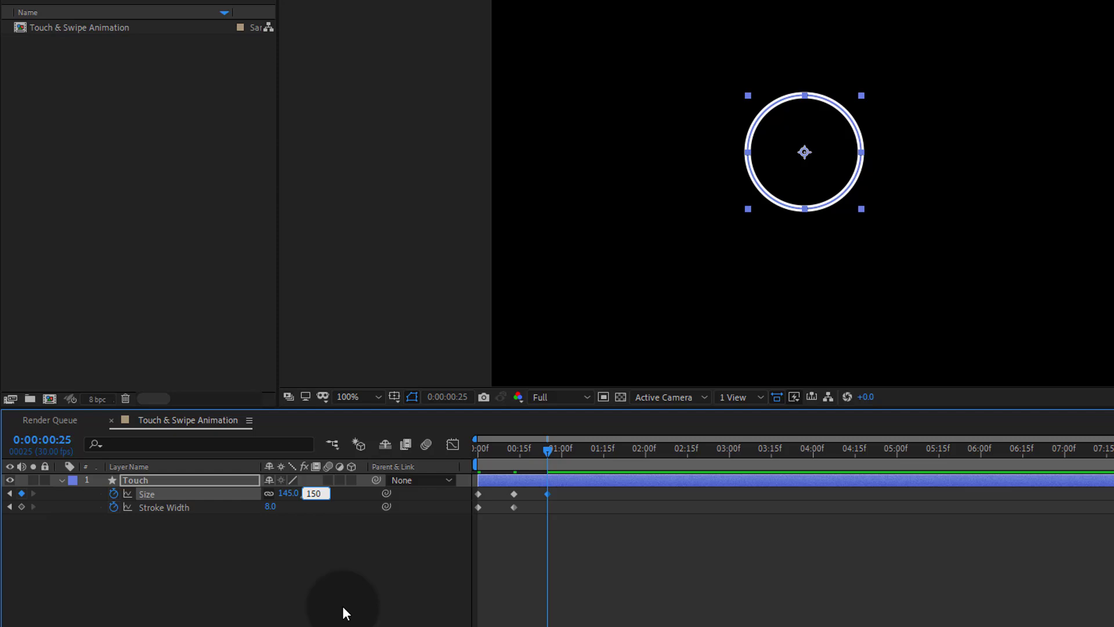
key(Return)
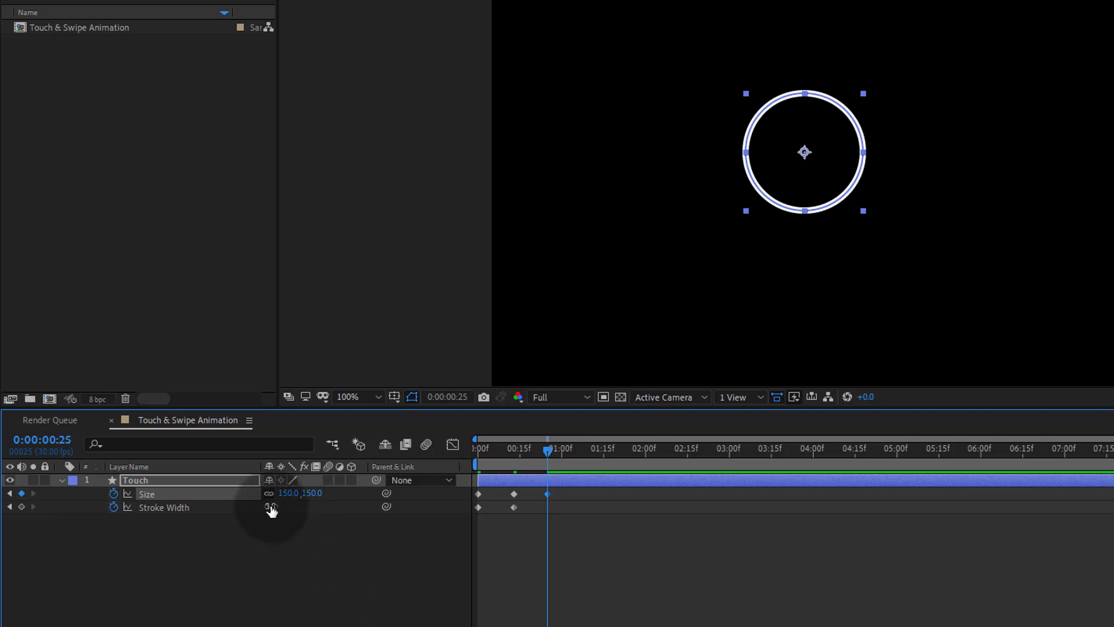
- Add a Stroke Width keyframe of 0 at 0:00:00:25 on the Touch layer
click(269, 506)
text(0)
key(Return)
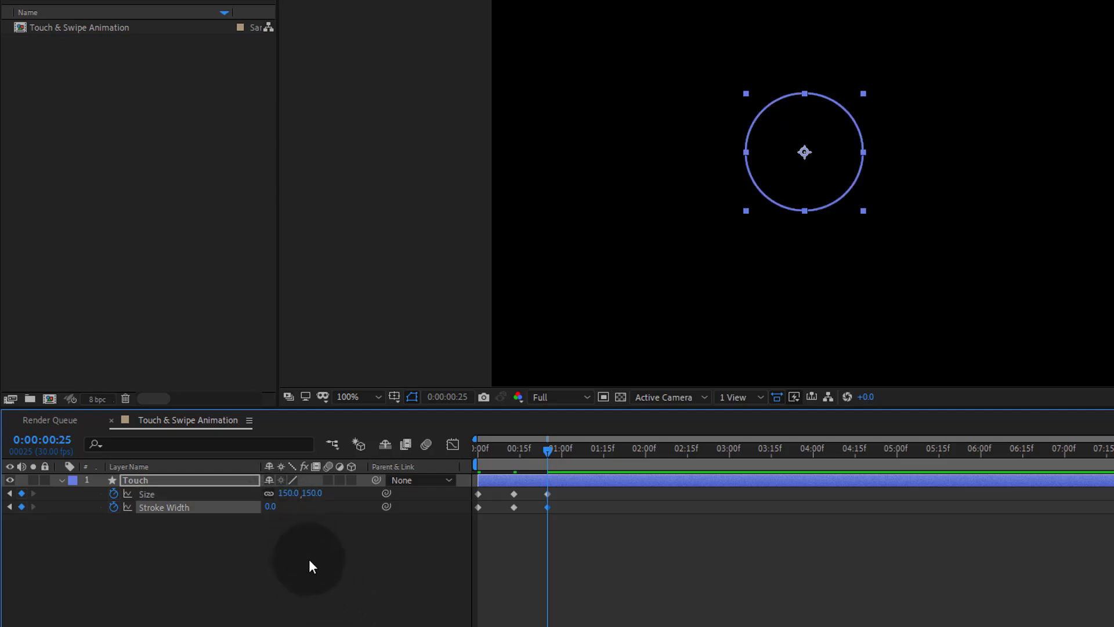
click(646, 590)
drag(550, 450, 551, 484)
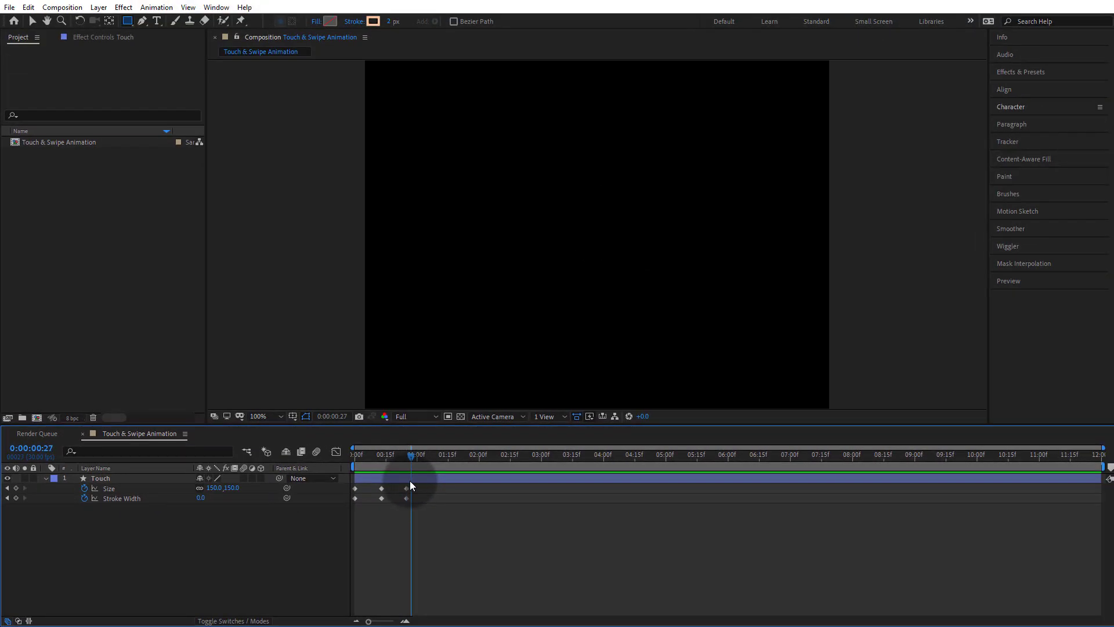
- Apply Easy Ease to all of the Touch layer's Size and Stroke Width keyframes and return to the start of the timeline
drag(410, 481, 352, 506)
right_click(354, 497)
mouse_move(391, 492)
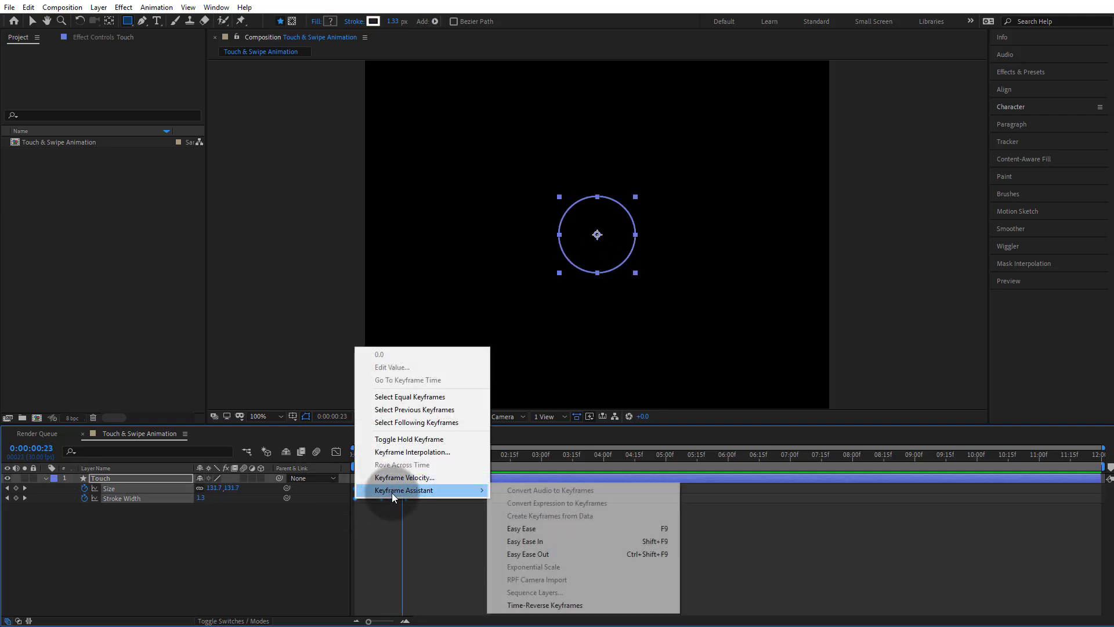
click(559, 528)
key(Home)
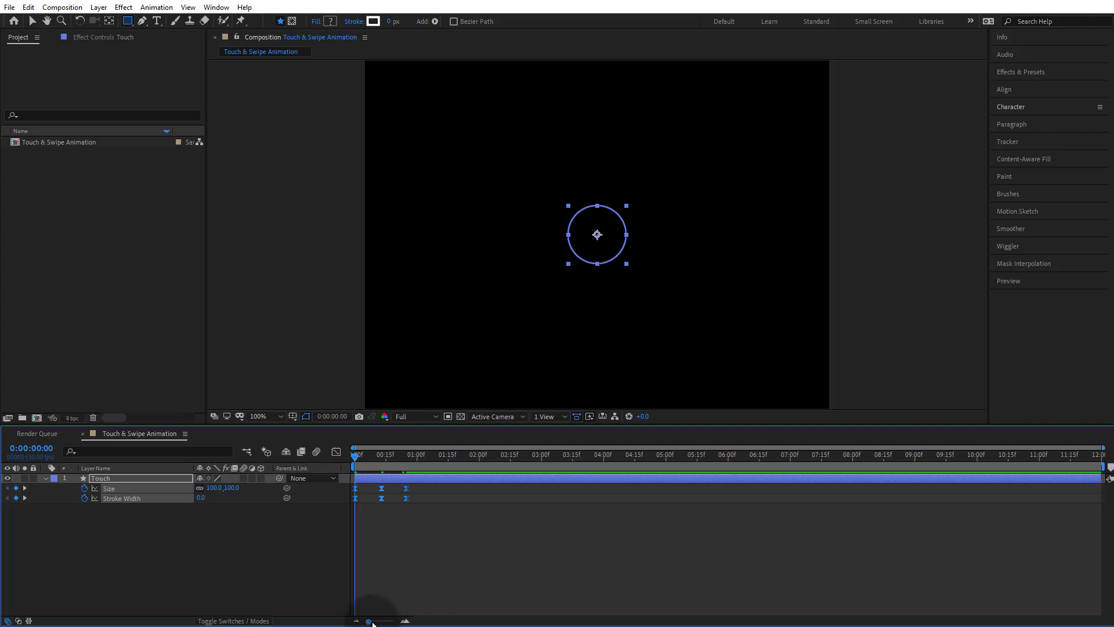
- Show the speed graph of the Touch layer's Size and Stroke Width in the Graph Editor
drag(368, 621, 384, 621)
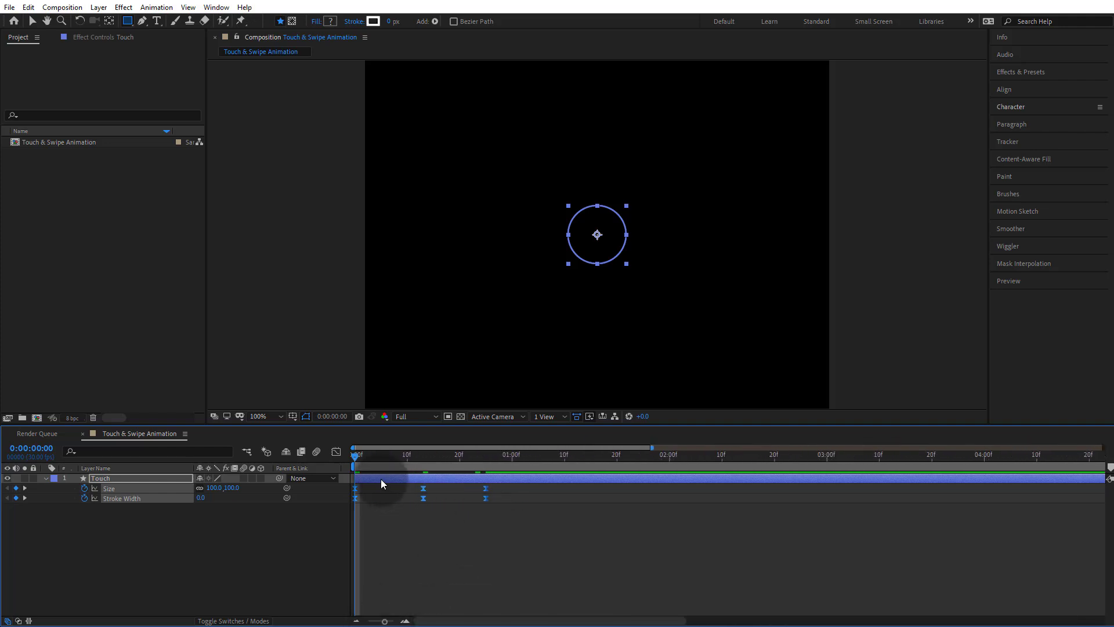
click(336, 452)
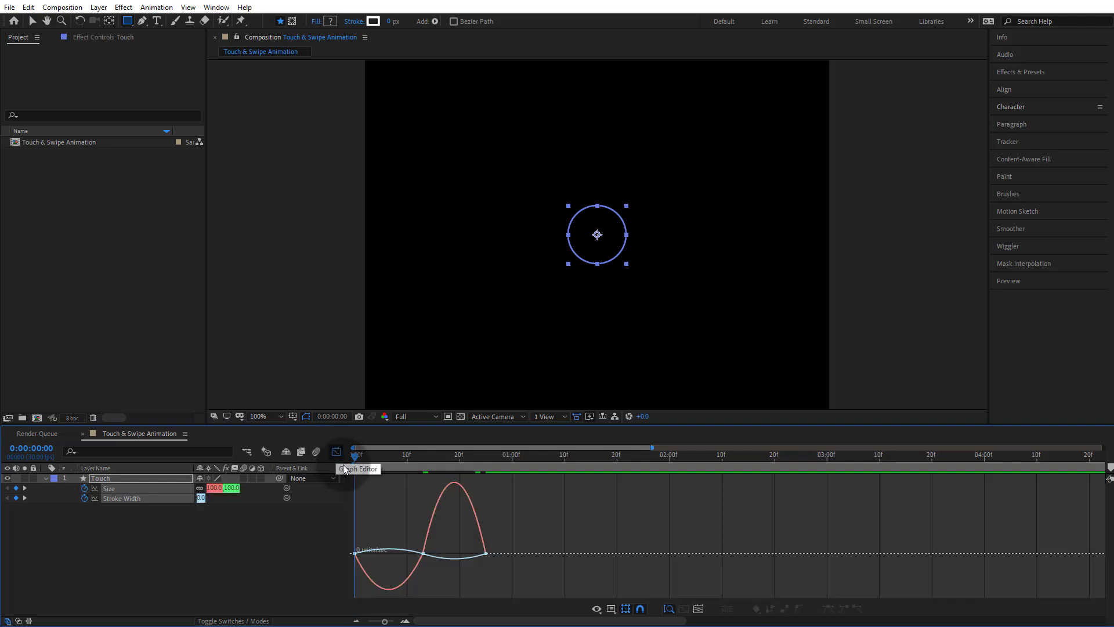
click(611, 608)
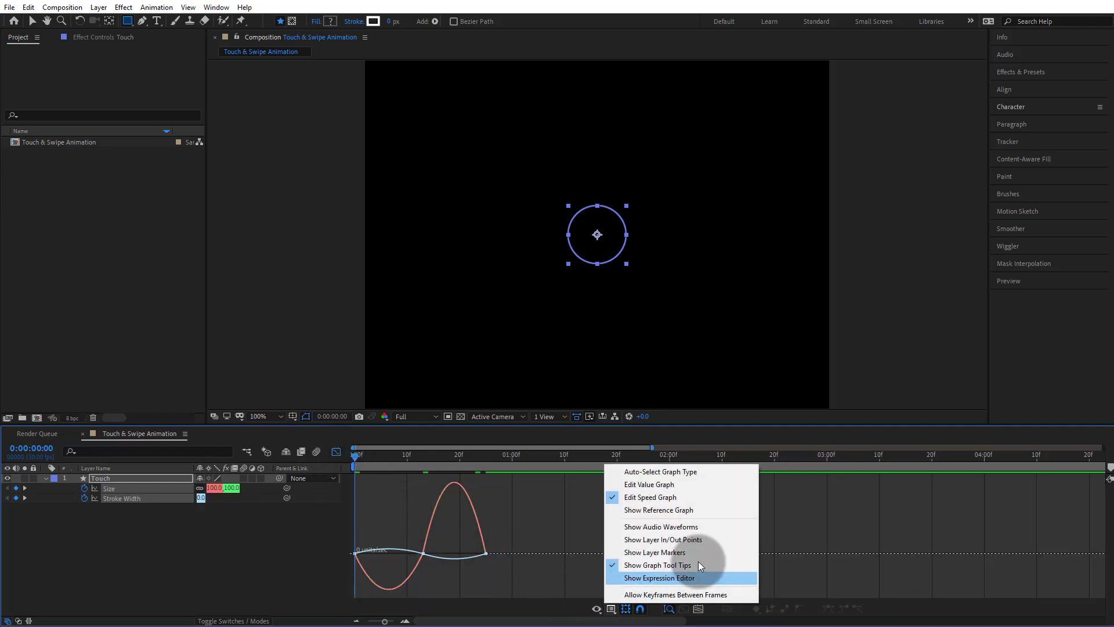
click(668, 503)
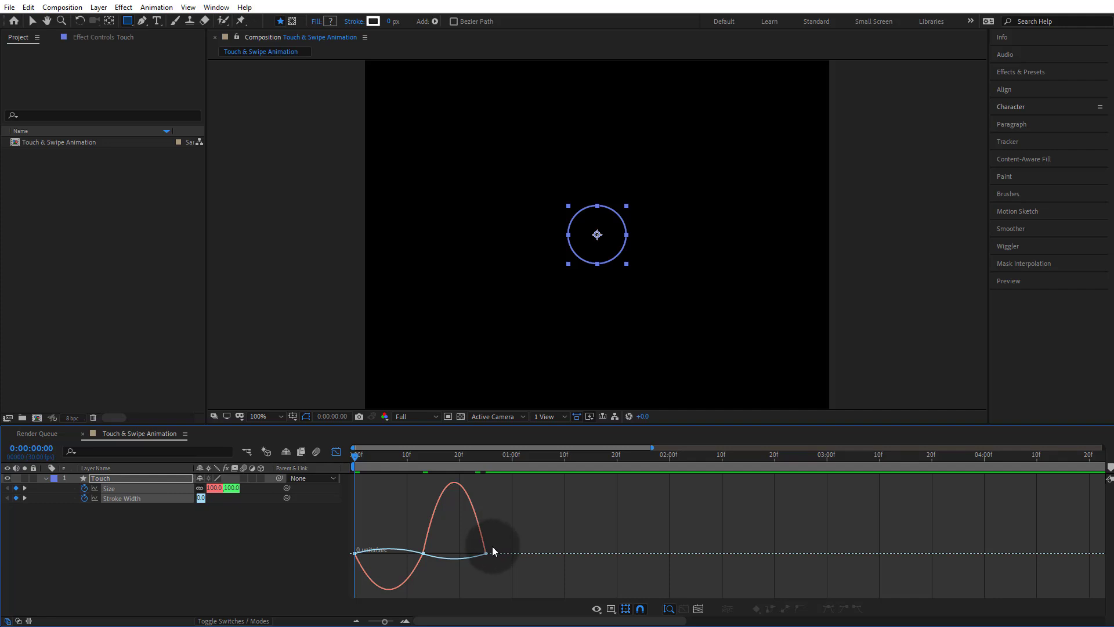
- Lengthen the ease handles of all Size and Stroke Width keyframes for steeper speed curves and leave the Graph Editor
drag(491, 541, 360, 570)
click(475, 556)
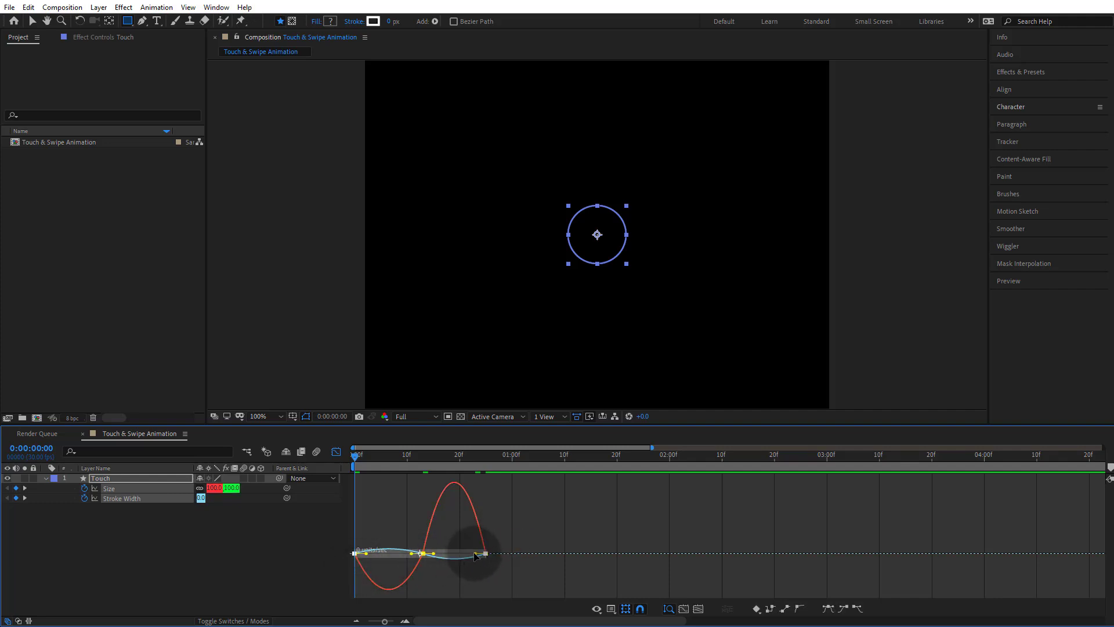
drag(472, 555, 430, 548)
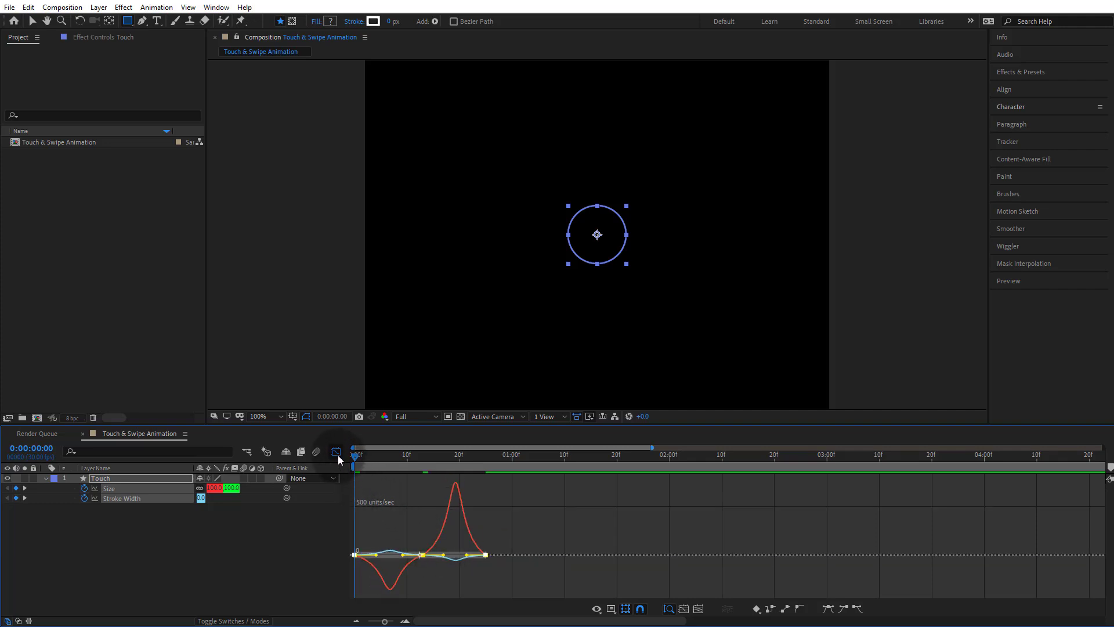
click(336, 451)
- Preview the touch animation and move the current time to 0:00:00:13
click(567, 551)
key(space)
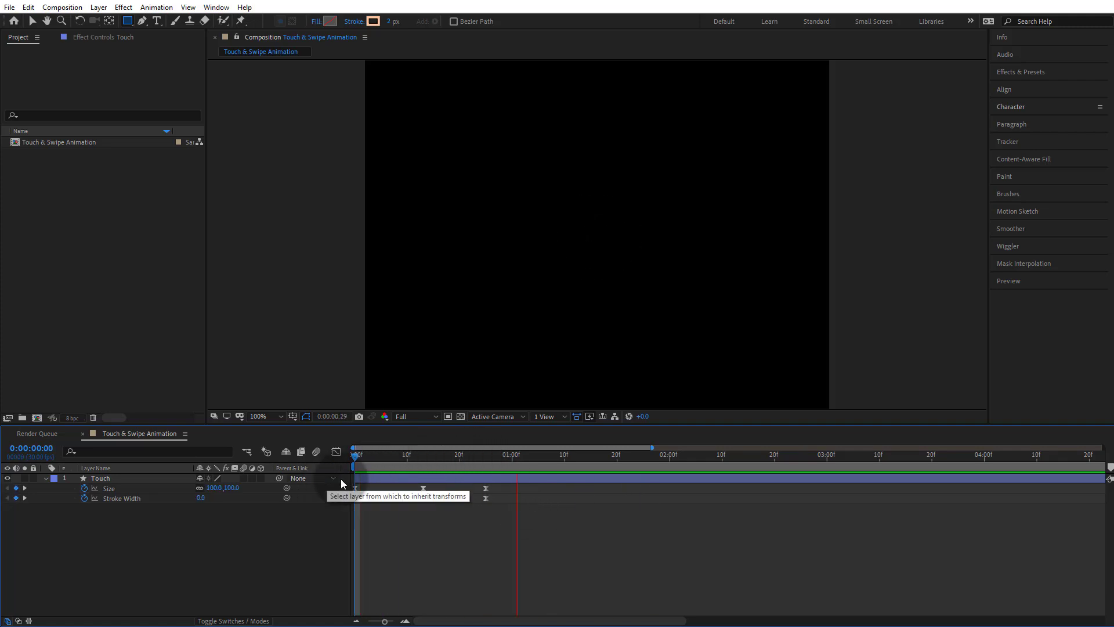
drag(357, 458, 406, 468)
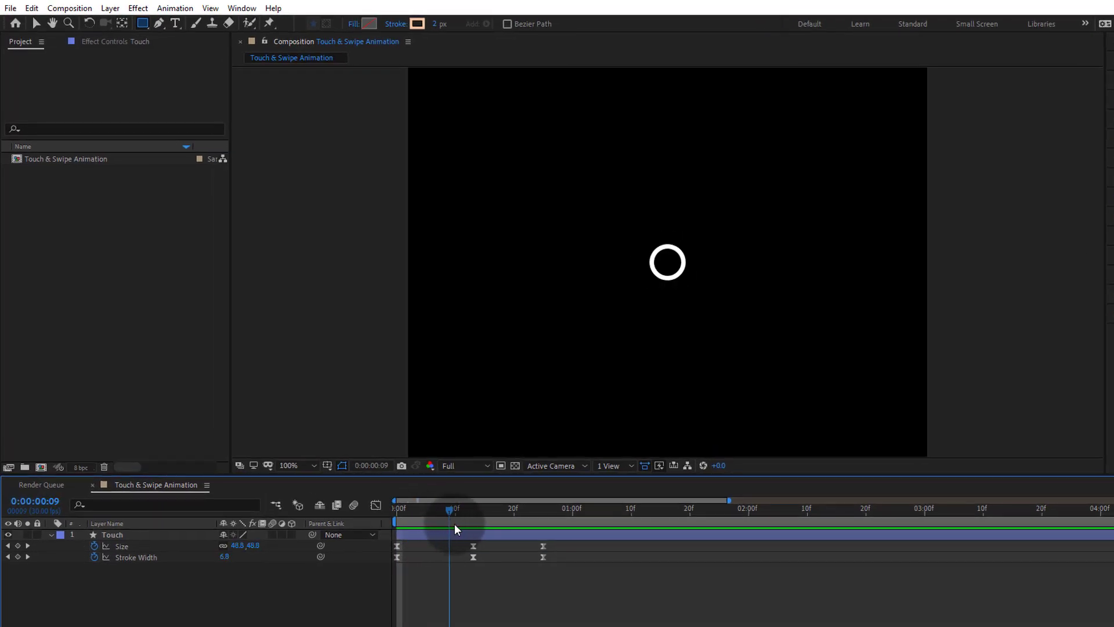
drag(454, 524, 469, 525)
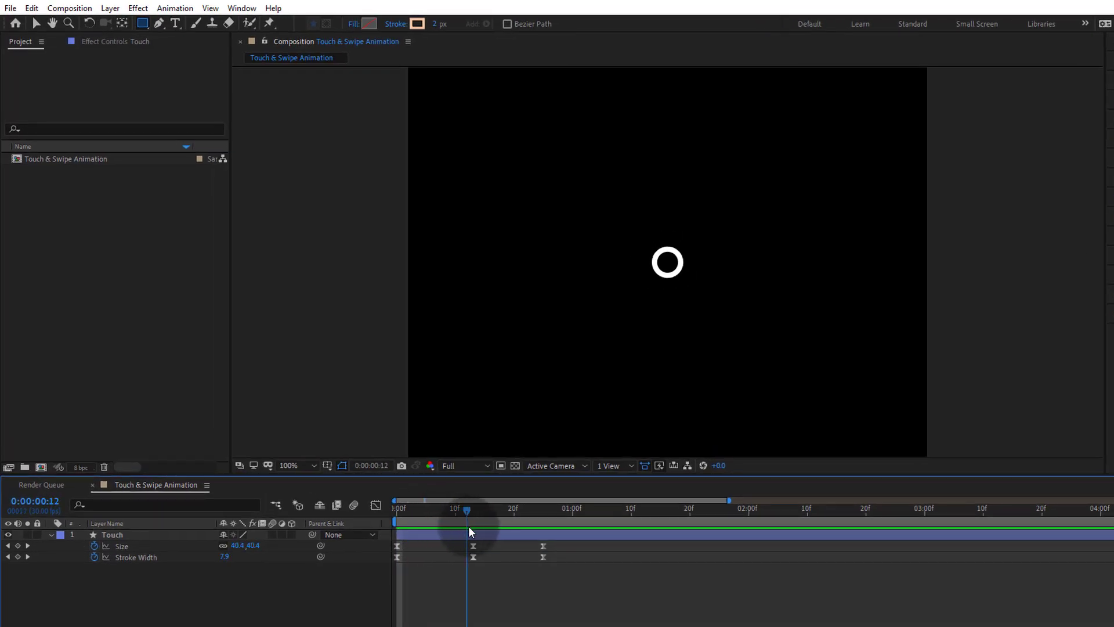
- Duplicate the Touch layer and reveal the copy's keyframed Size and Stroke Width properties
click(472, 534)
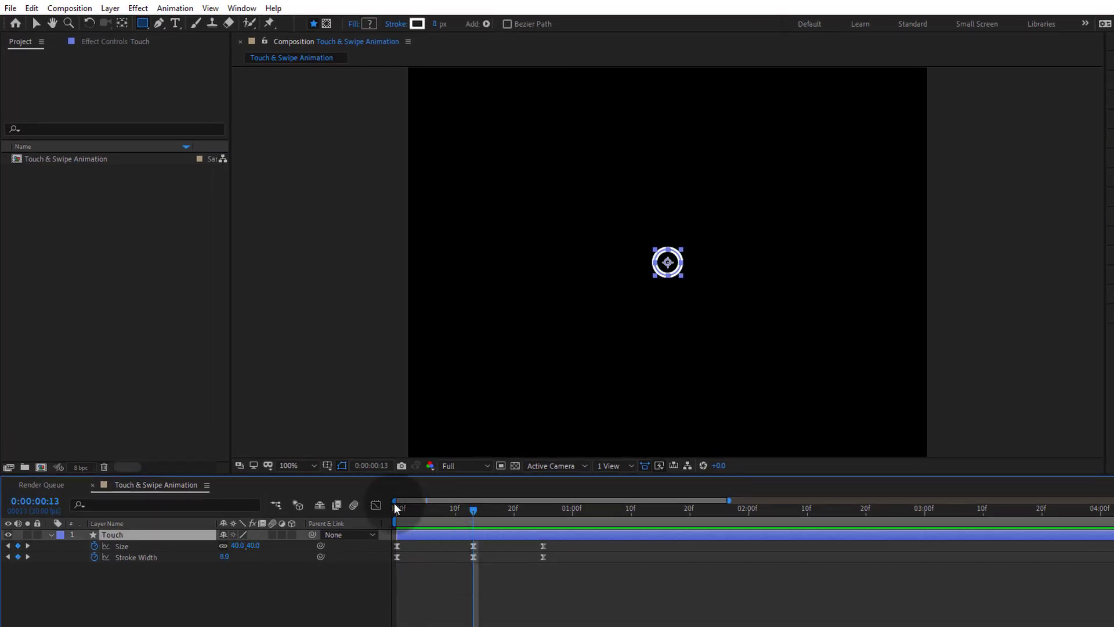
click(10, 8)
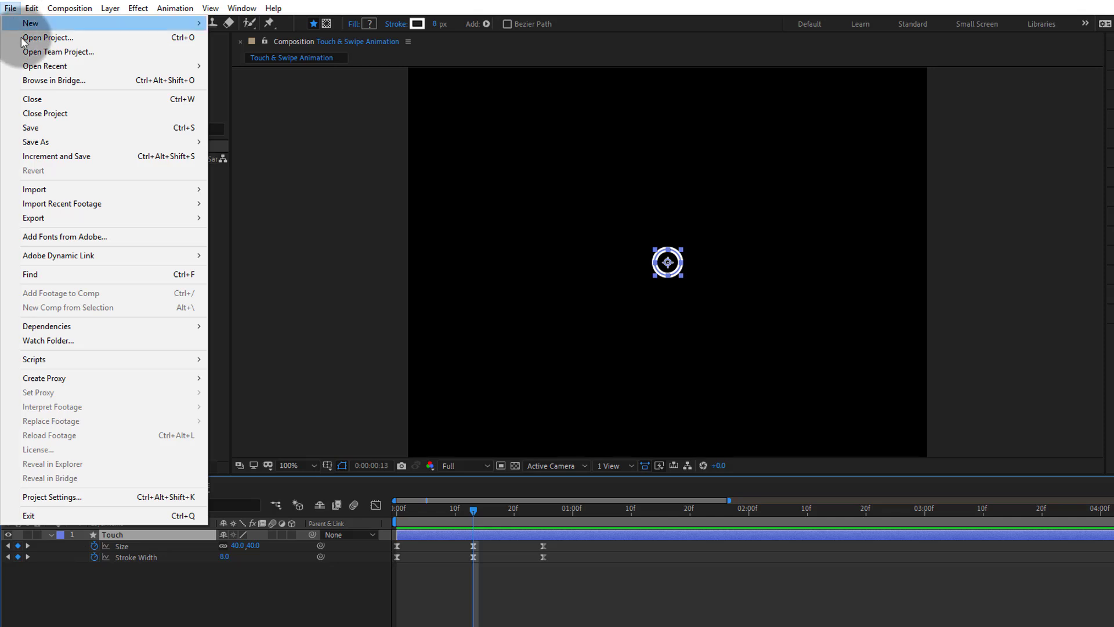
click(11, 8)
click(31, 8)
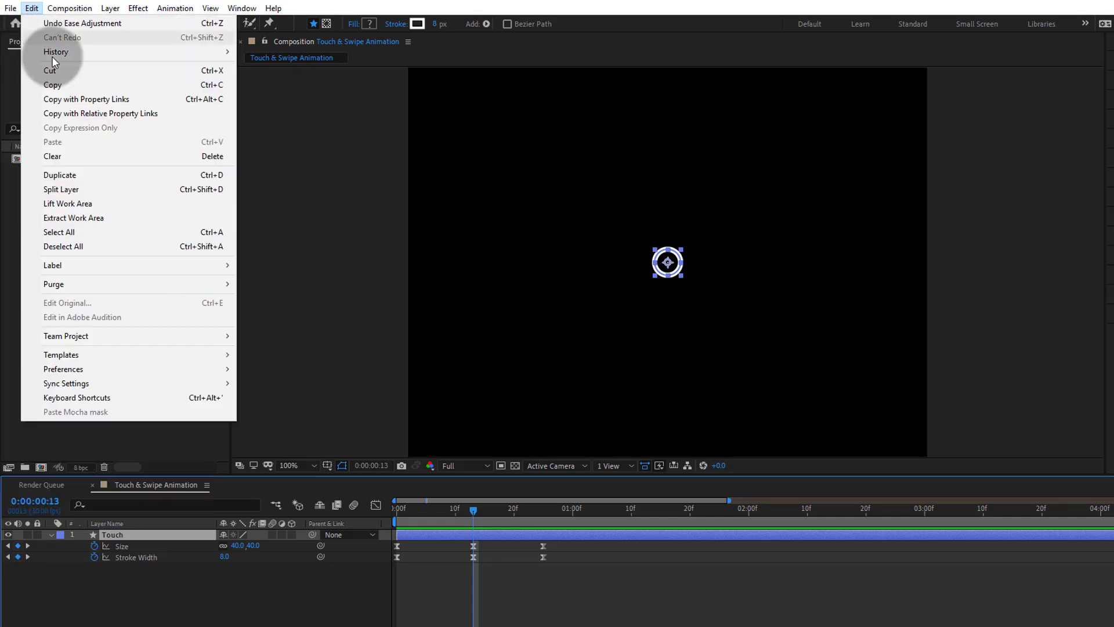
click(77, 174)
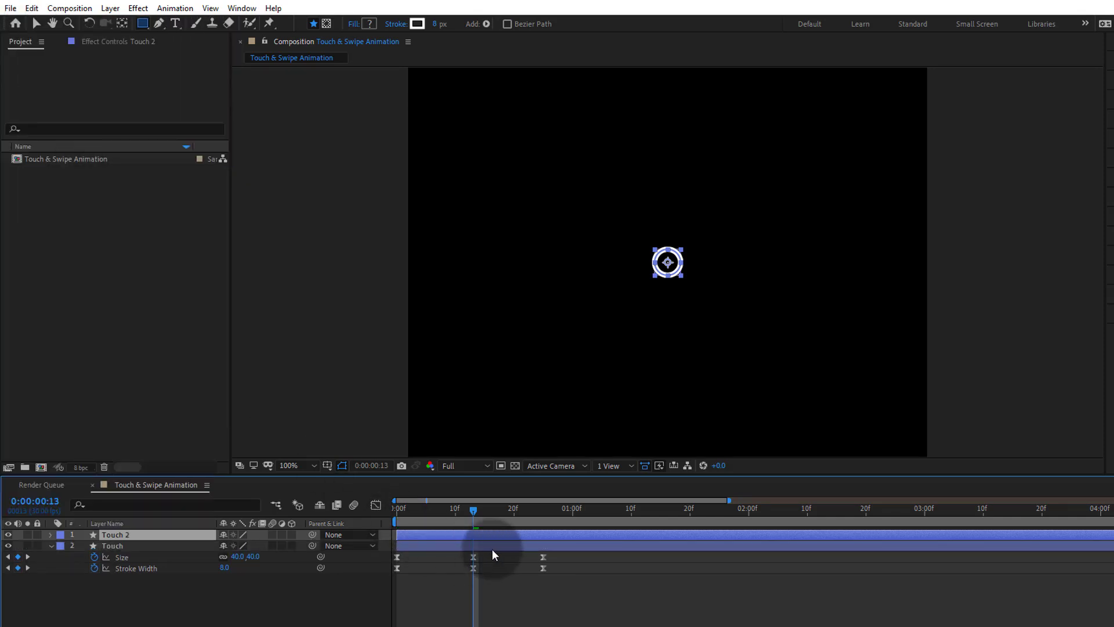
key(u)
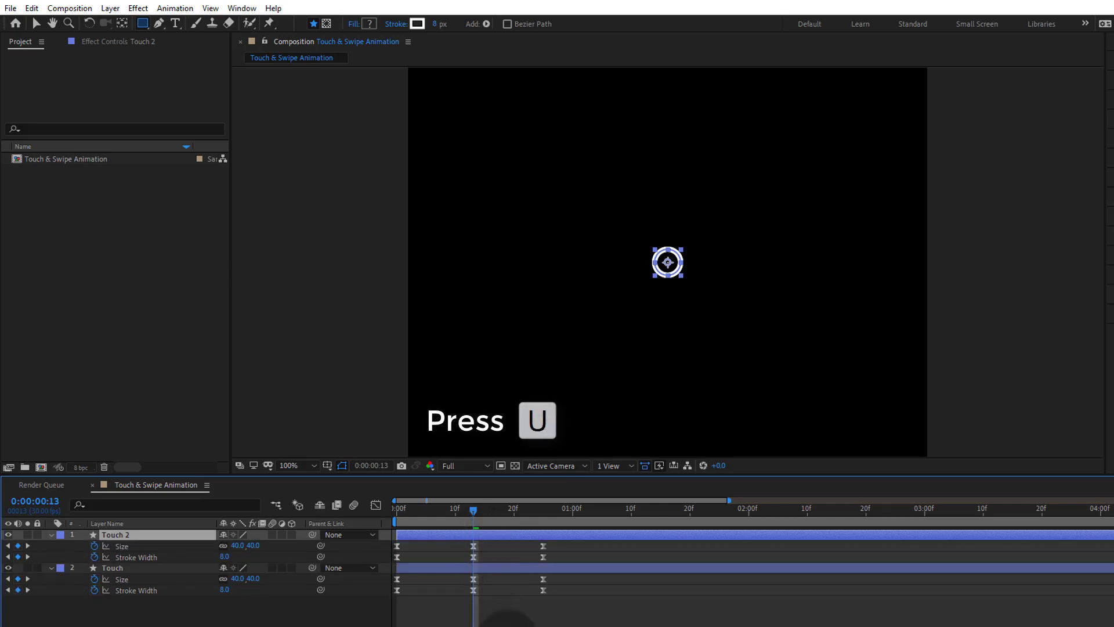
click(506, 619)
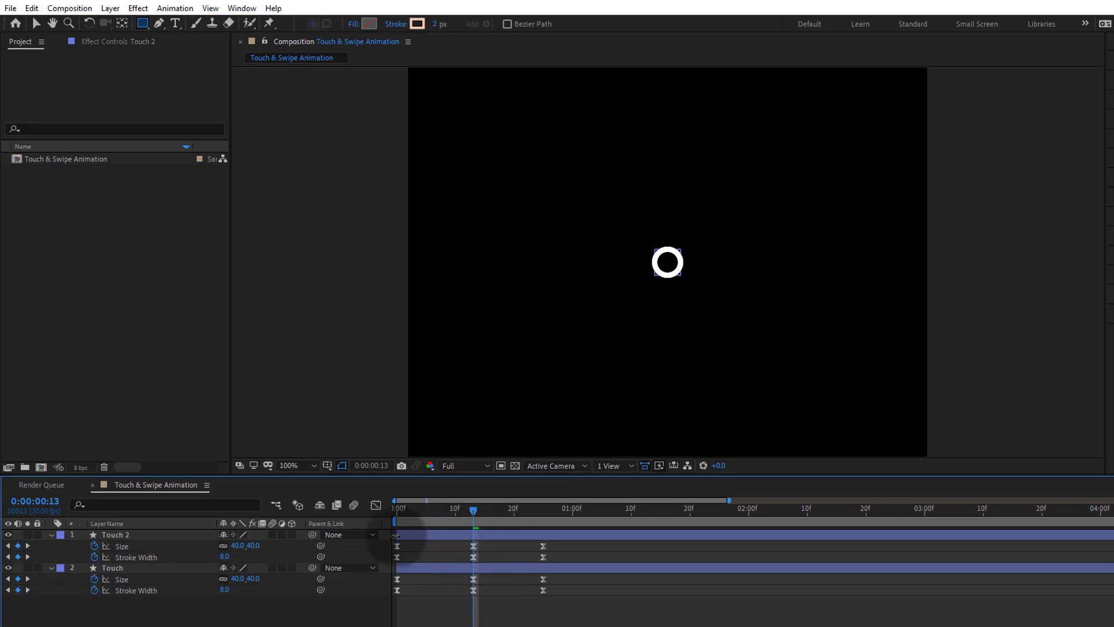
- Trim the Touch 2 layer's start to 0:00:00:13 and delete its first Size and Stroke Width keyframes
drag(396, 535, 470, 544)
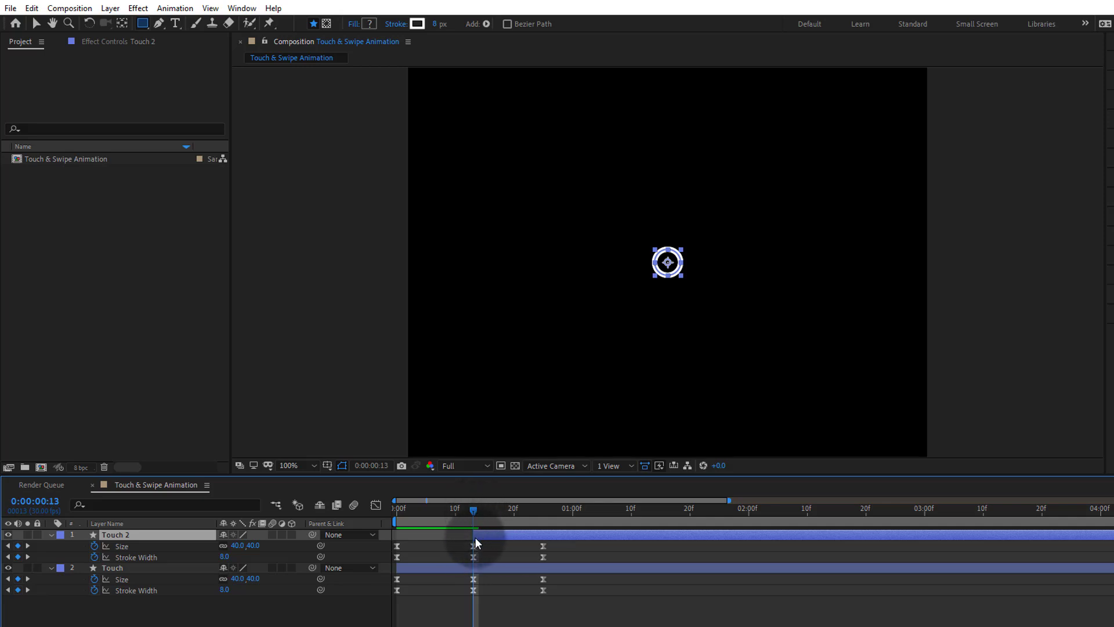
mouse_move(416, 544)
mouse_down()
mouse_move(388, 561)
mouse_move(400, 557)
mouse_up()
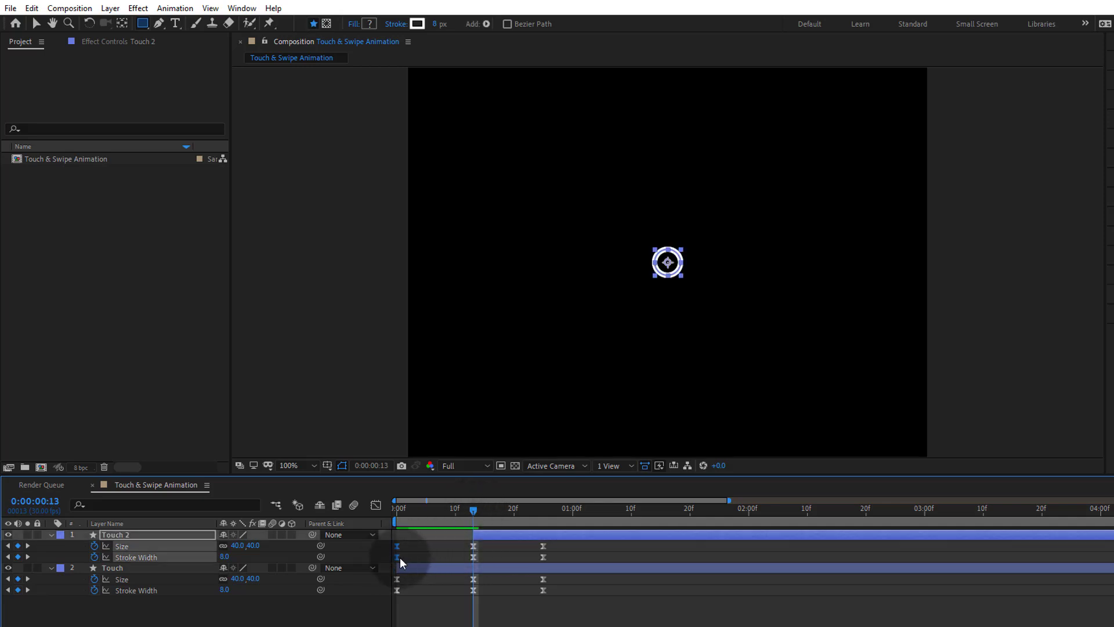
click(32, 9)
click(61, 158)
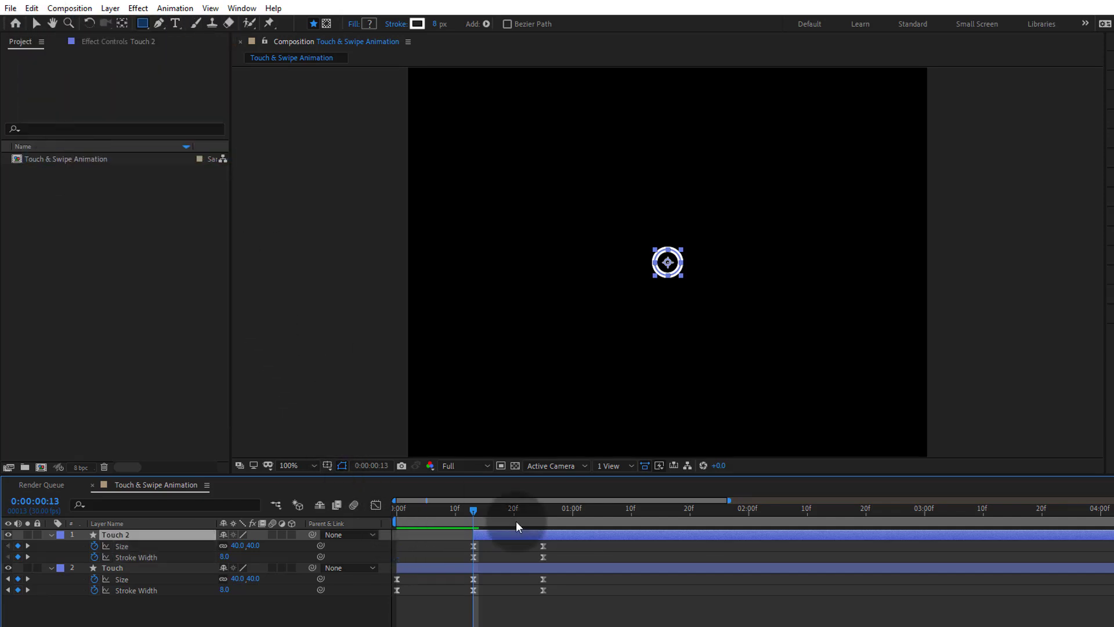
click(514, 590)
- Delay Touch 2's keyframes by three frames to 0:00:00:16 and 0:00:00:28, with the layer starting at 0:00:00:13
drag(499, 534, 508, 534)
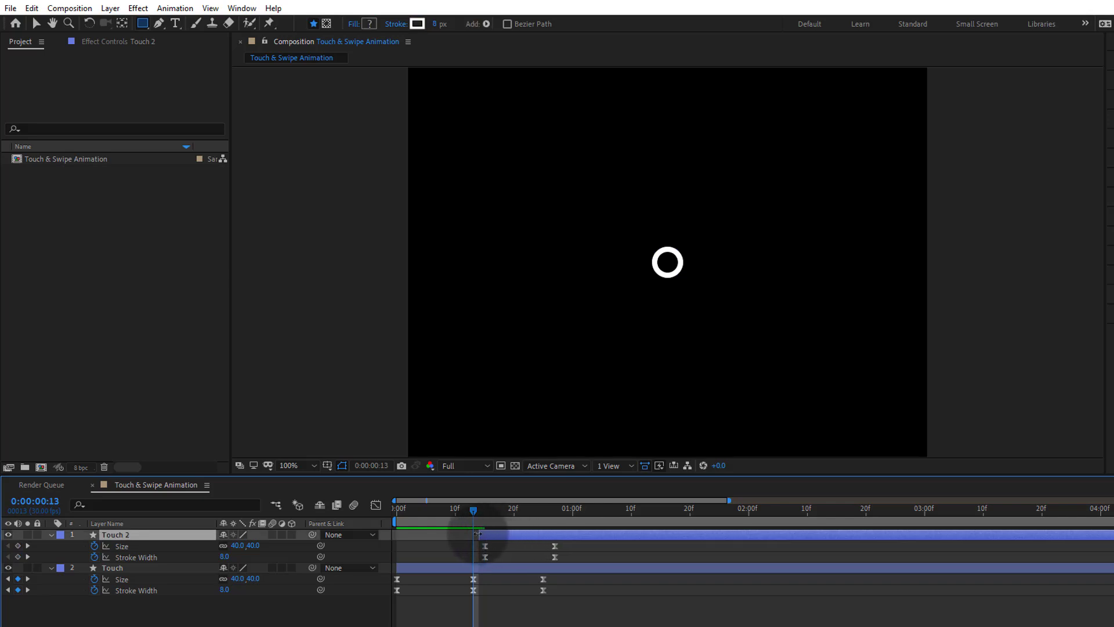
click(510, 620)
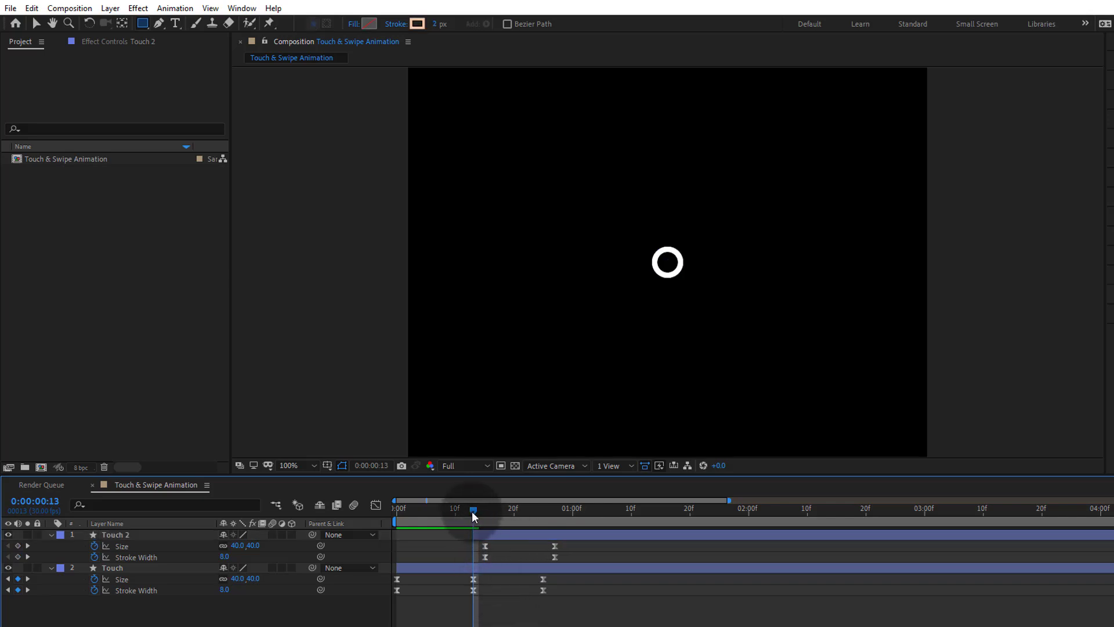
mouse_move(472, 511)
mouse_down()
mouse_move(516, 523)
mouse_move(500, 534)
mouse_move(473, 507)
mouse_move(559, 528)
mouse_up()
click(577, 545)
click(571, 533)
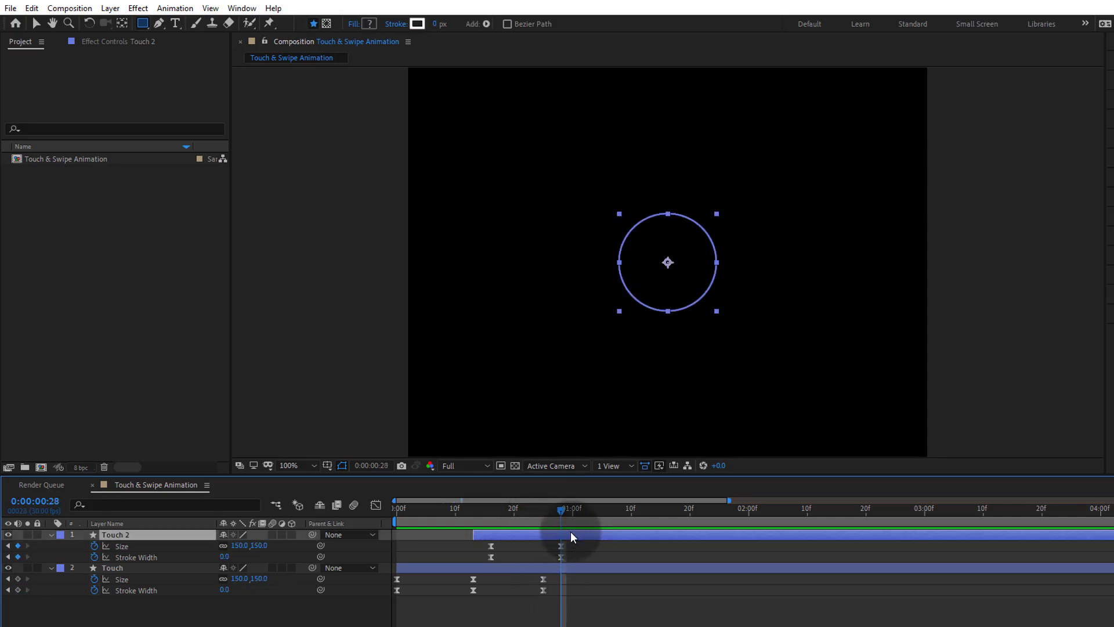
- Set the Touch 2 layer's Size keyframe at 0:00:00:28 to 110 by 110
click(259, 545)
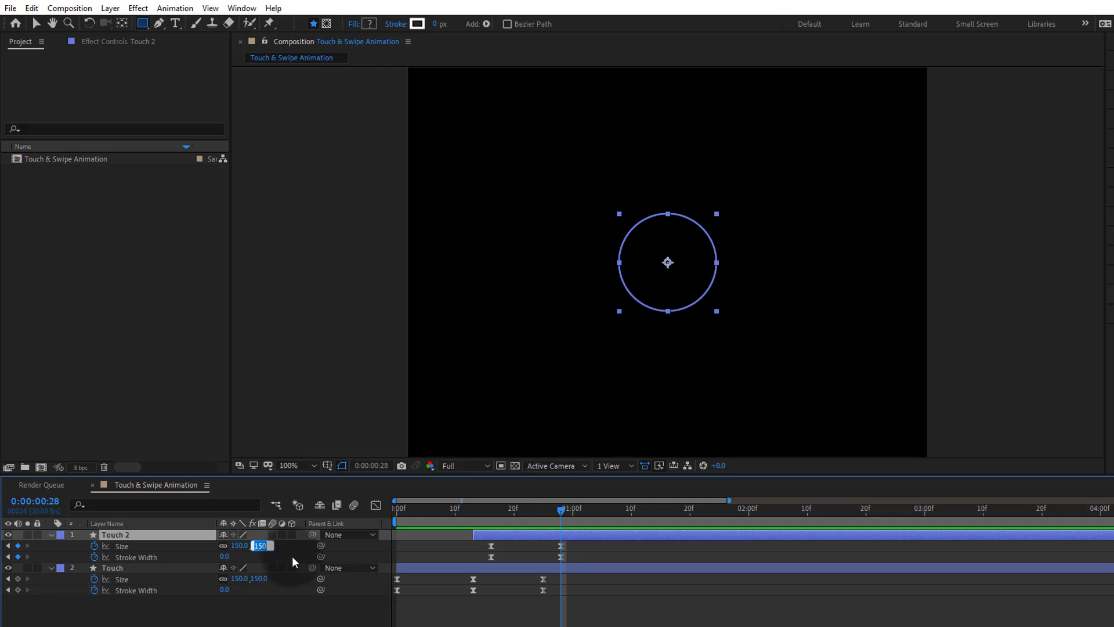
text(110)
key(Return)
click(570, 579)
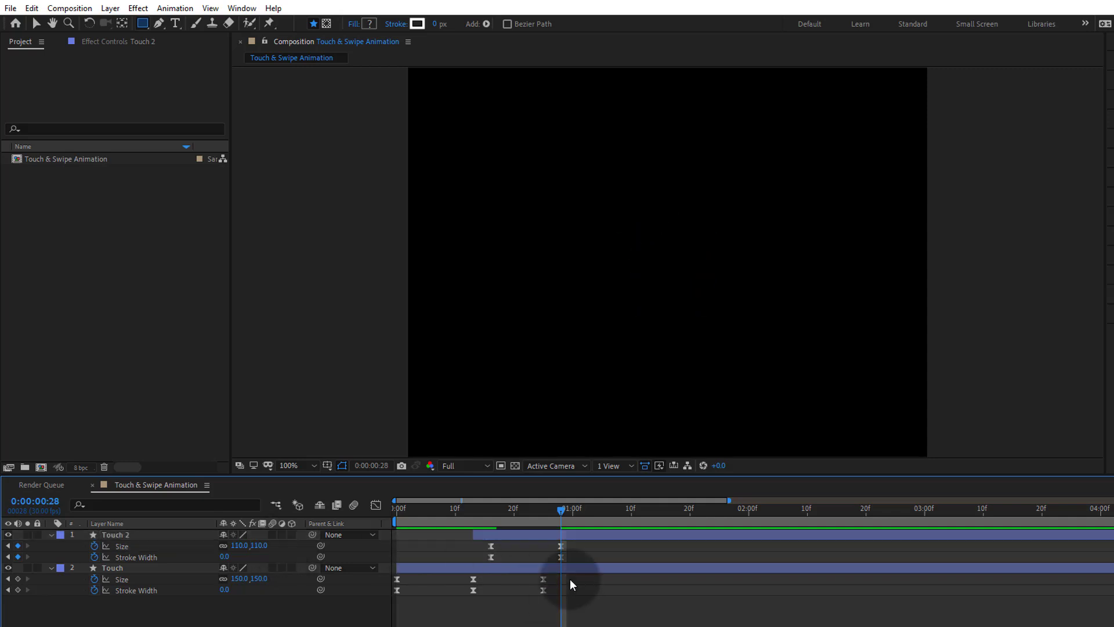
- End the work area at 0:00:01:10 and preview the animation
mouse_move(548, 506)
mouse_down()
mouse_move(505, 515)
mouse_move(628, 521)
mouse_up()
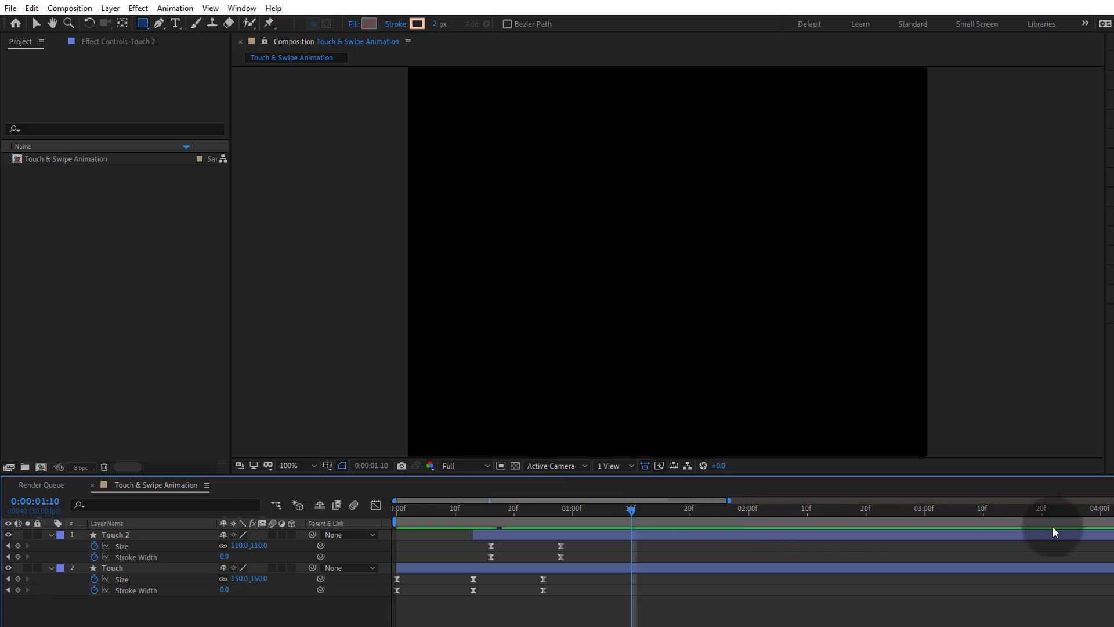
key(n)
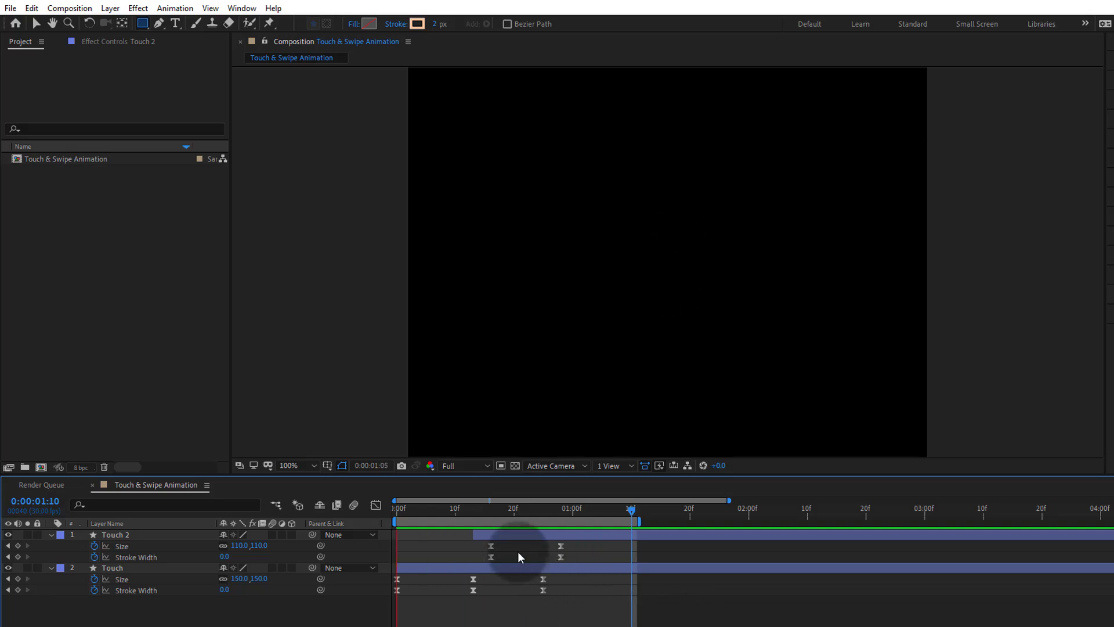
- Set the Touch 2 layer's Size keyframe at 0:00:00:28 to 90 by 90 and preview the animation
drag(543, 507, 561, 515)
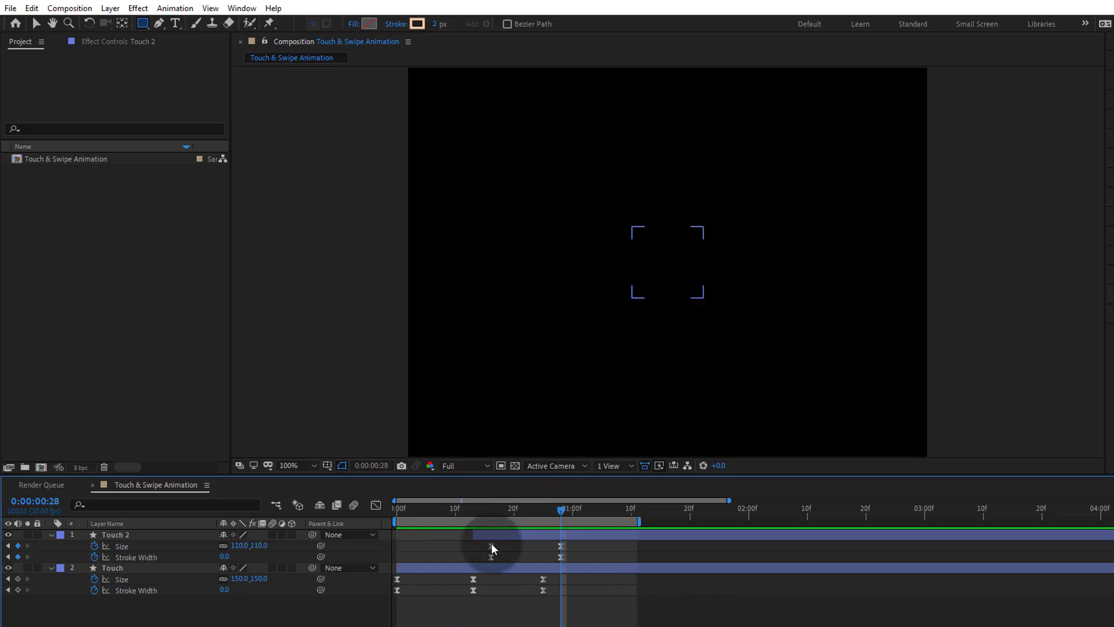
click(260, 545)
text(90)
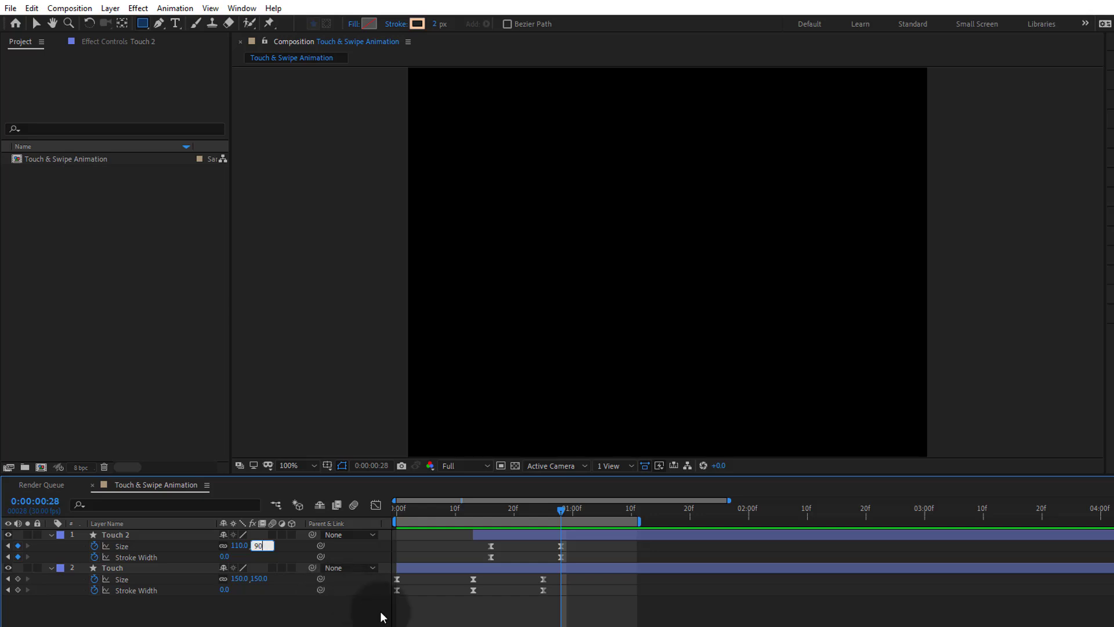
key(Return)
key(space)
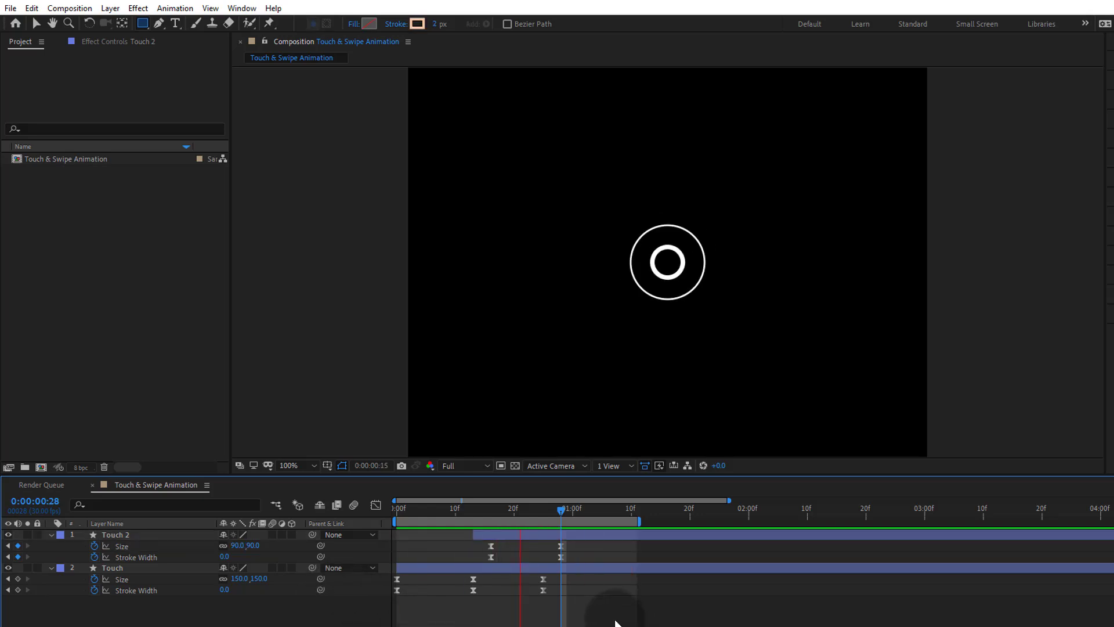
- Return to the start of the timeline and add an 800 by 600 px solid layer named BG
drag(535, 511, 372, 535)
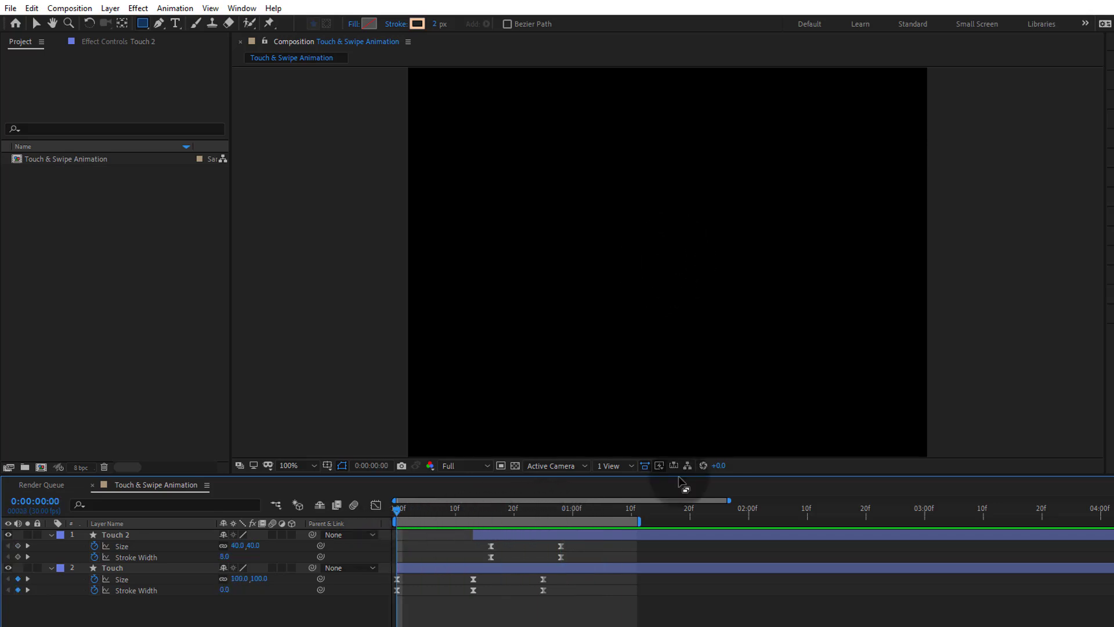
right_click(1021, 264)
mouse_move(1041, 273)
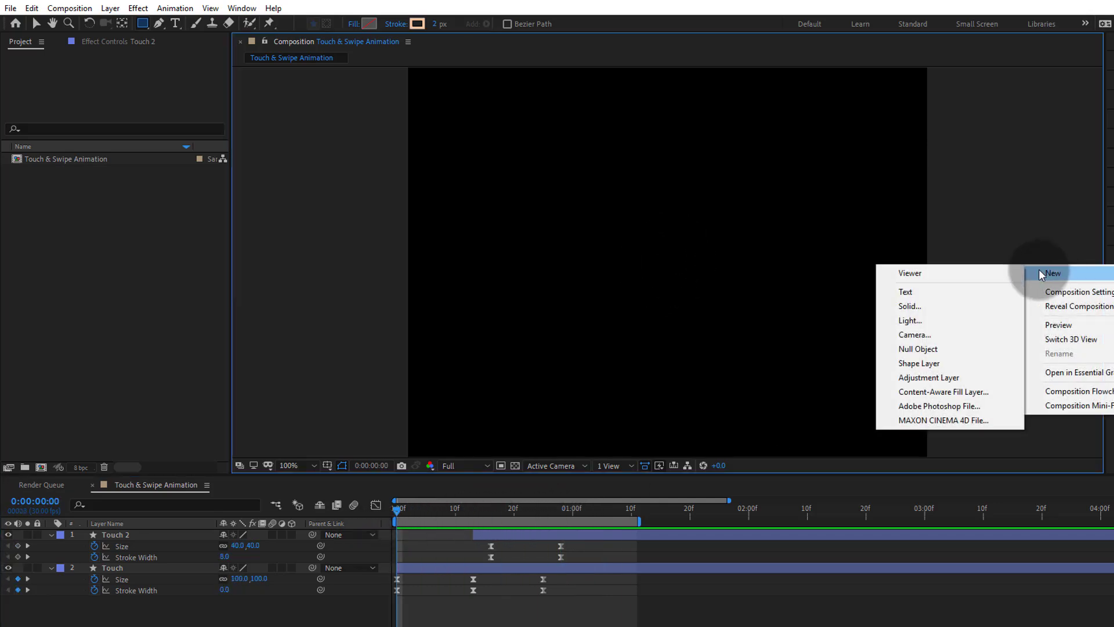
click(938, 304)
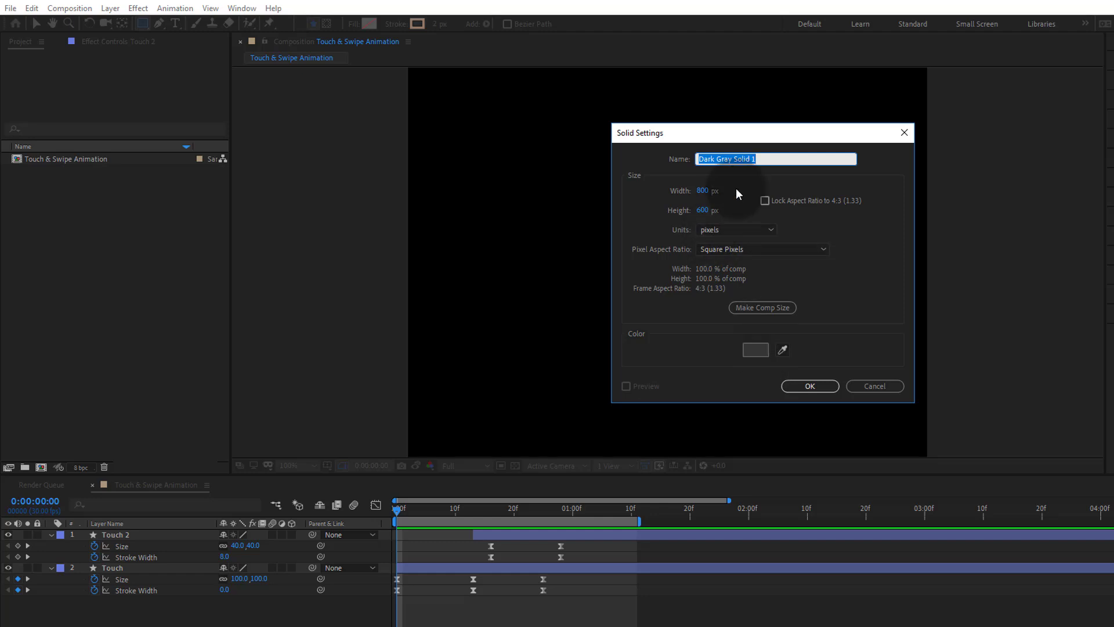
text(BG)
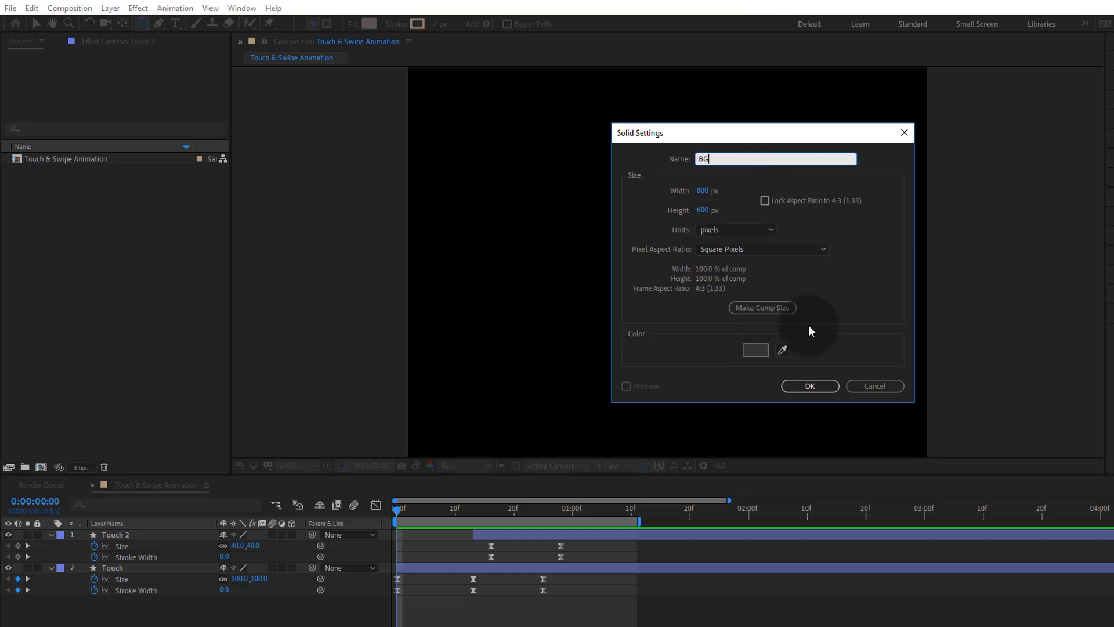
click(810, 385)
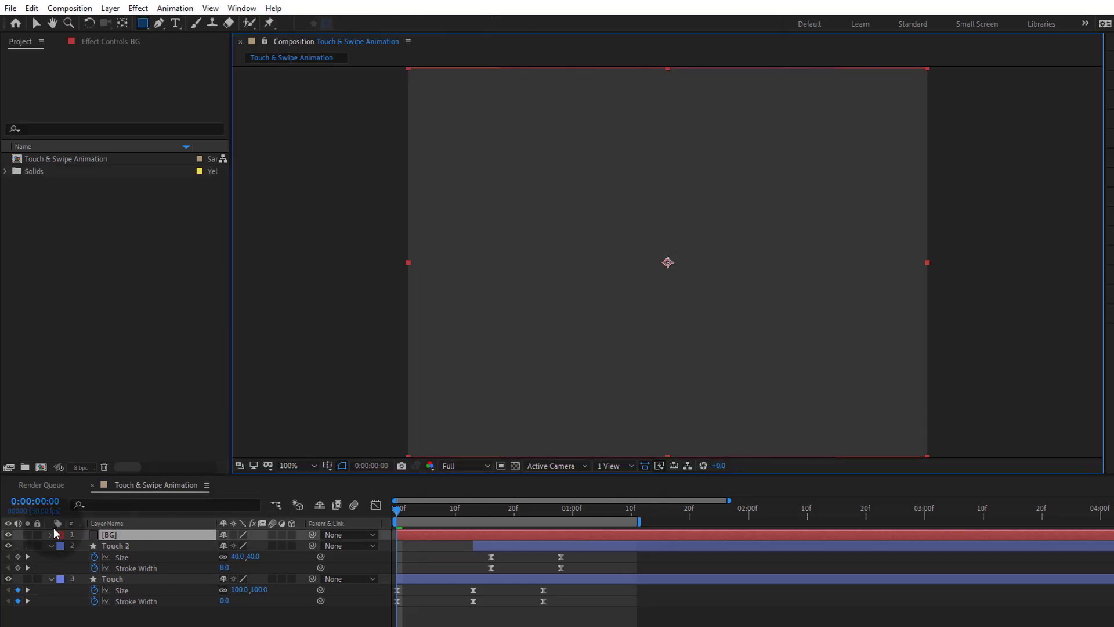
- Collapse the Touch 2 and Touch layers and move the BG layer beneath them
click(50, 546)
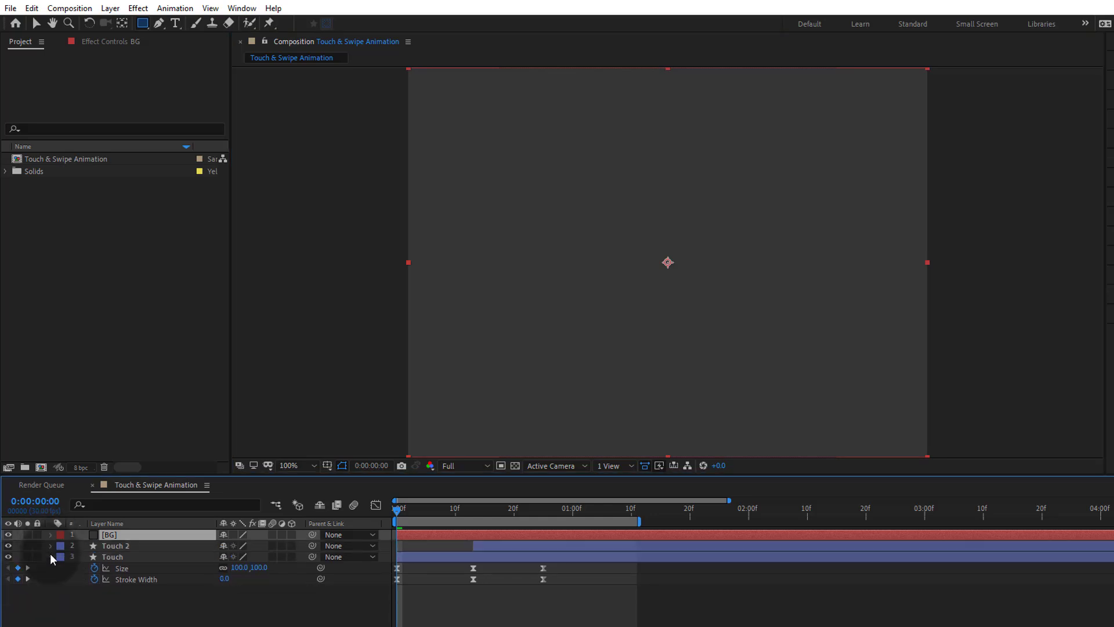
click(50, 556)
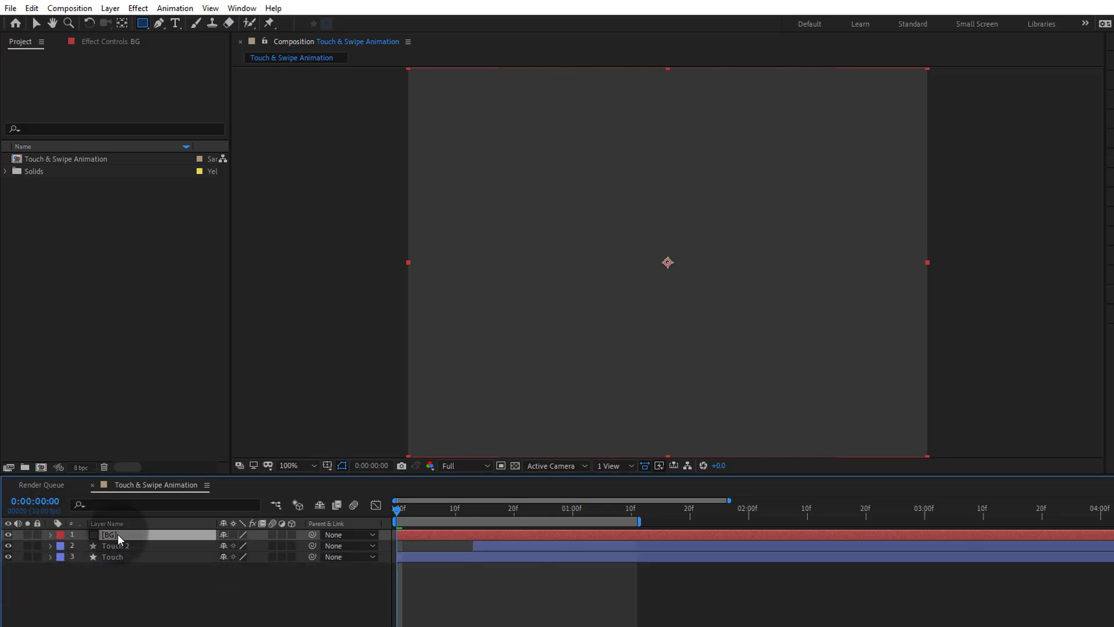
drag(117, 534, 111, 560)
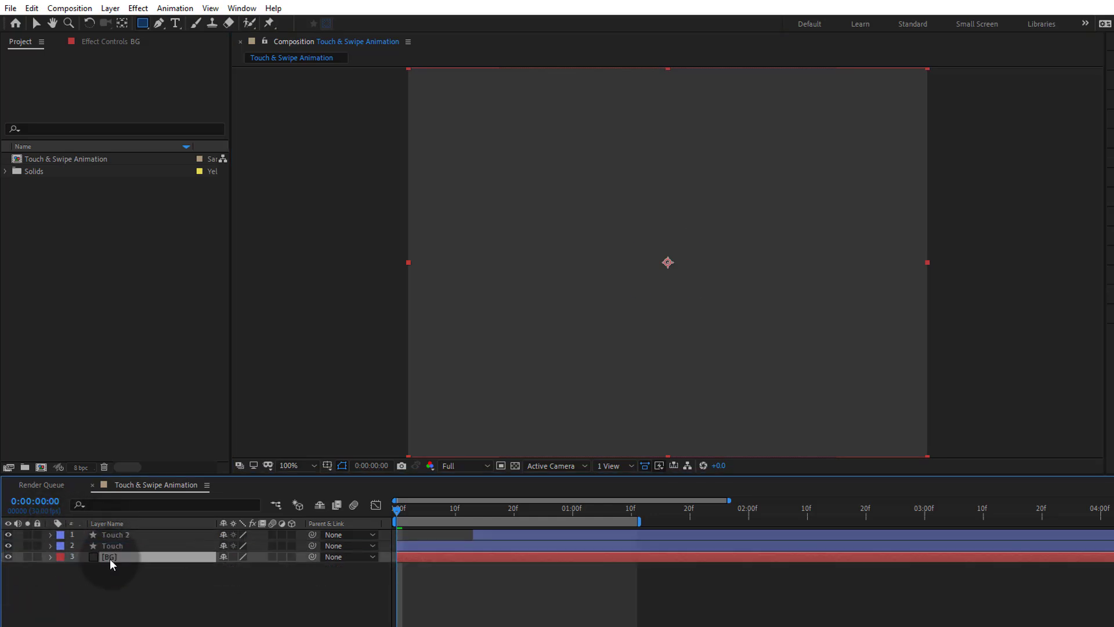
- Lock and hide the Touch 2, Touch and BG layers
click(43, 26)
click(134, 580)
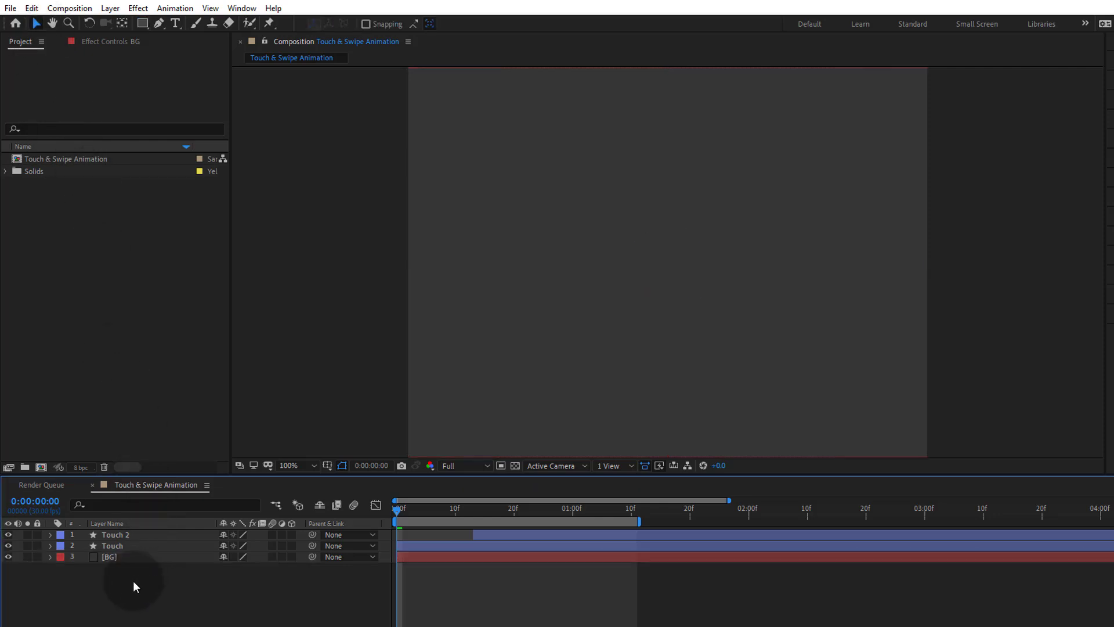
drag(36, 534, 8, 563)
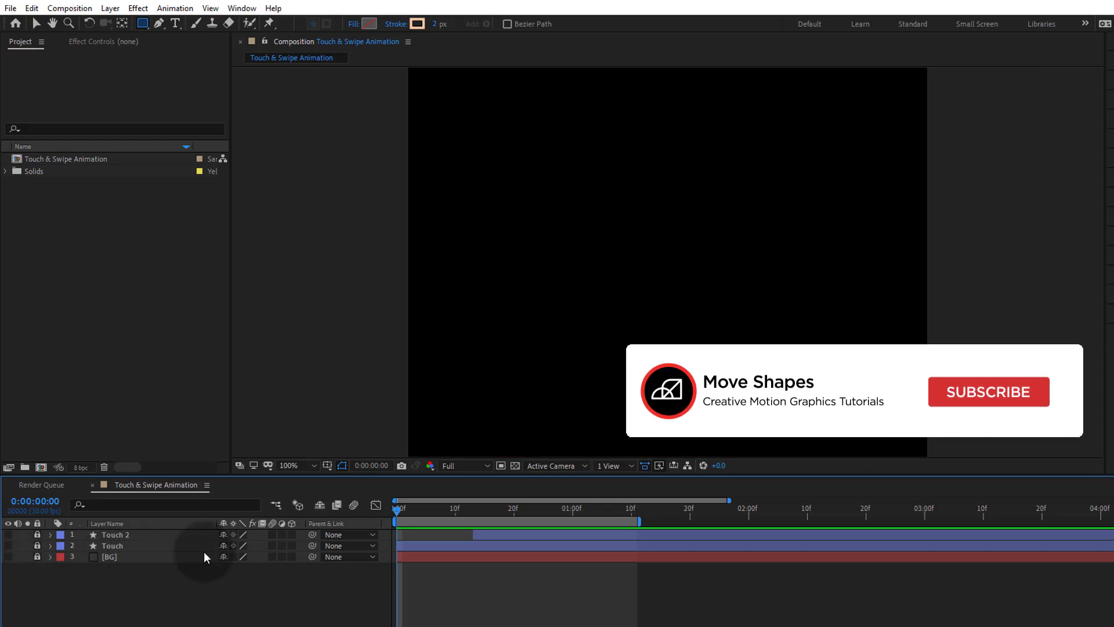
- Create an empty shape layer and rename it Swipe
right_click(674, 590)
mouse_move(714, 449)
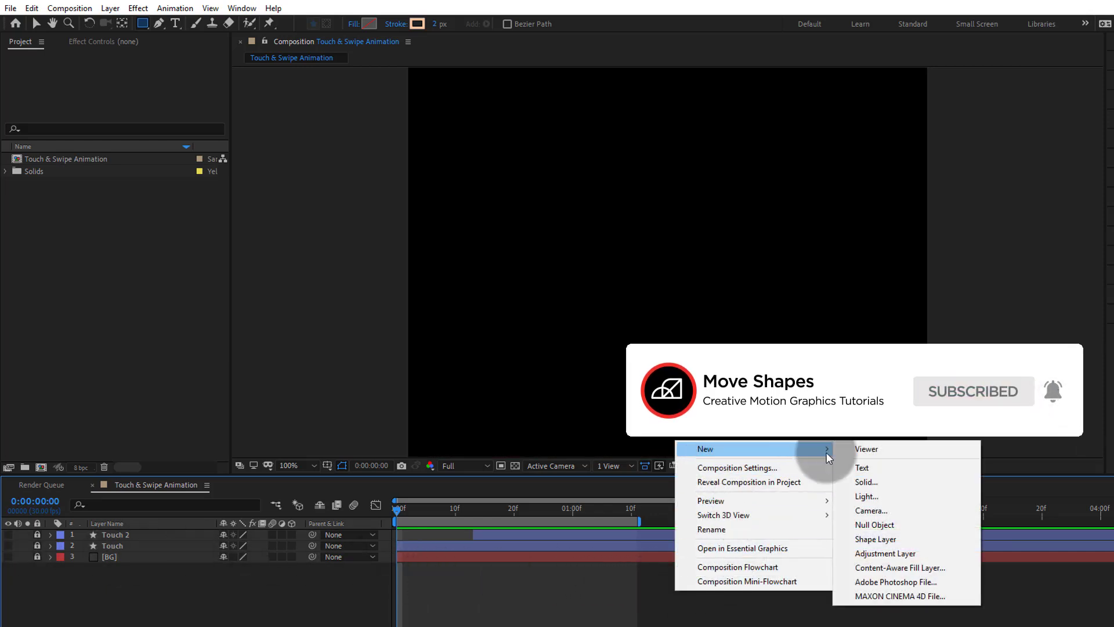
click(886, 541)
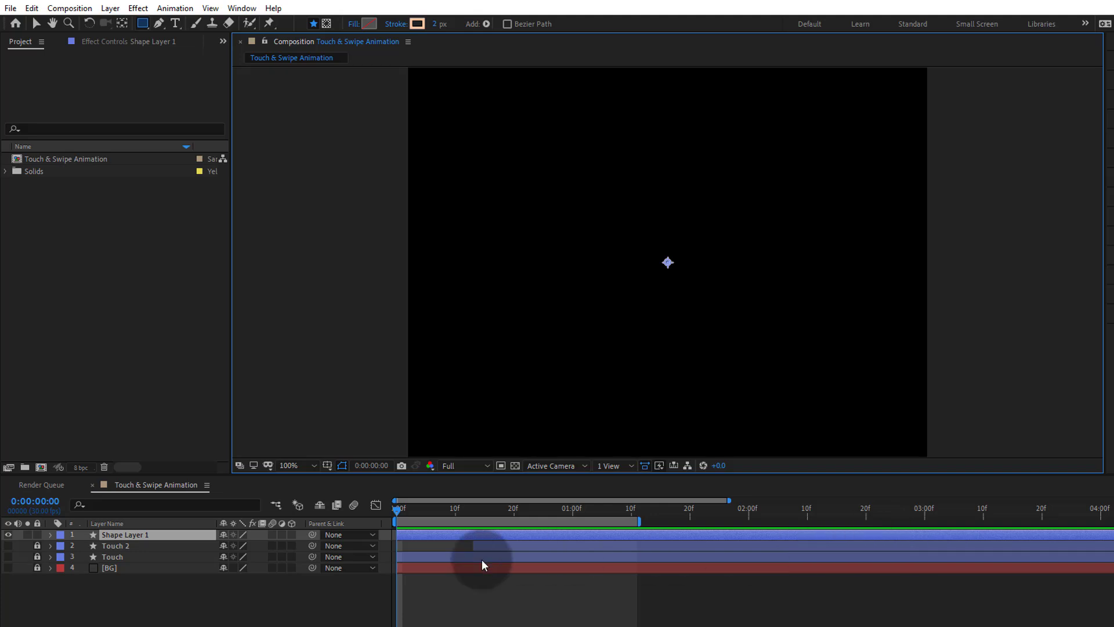
right_click(135, 538)
click(168, 514)
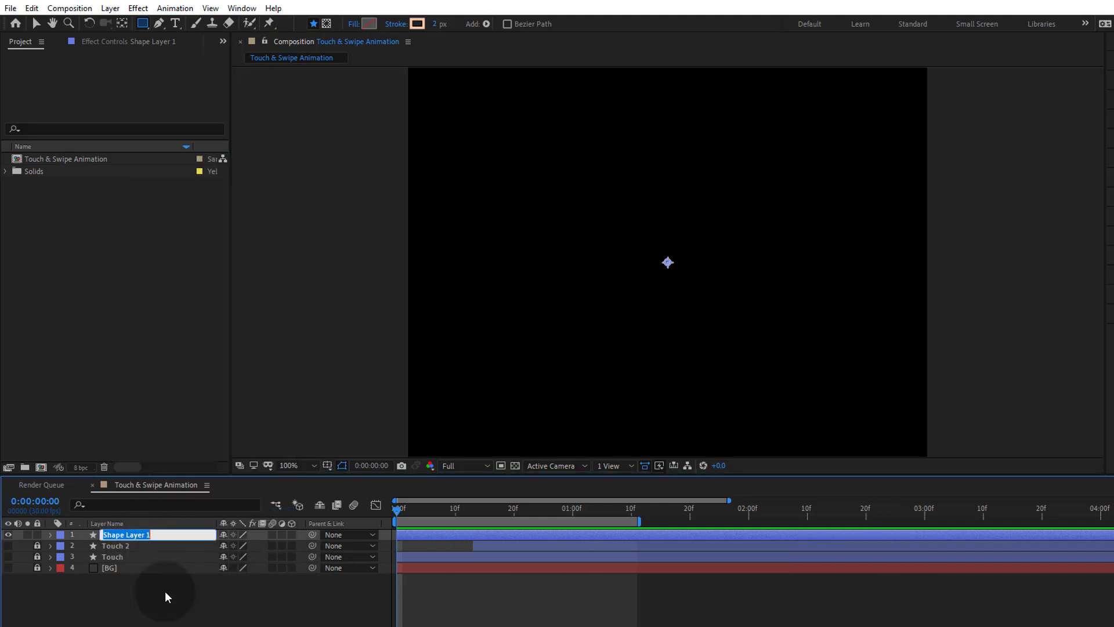
text(Swipe)
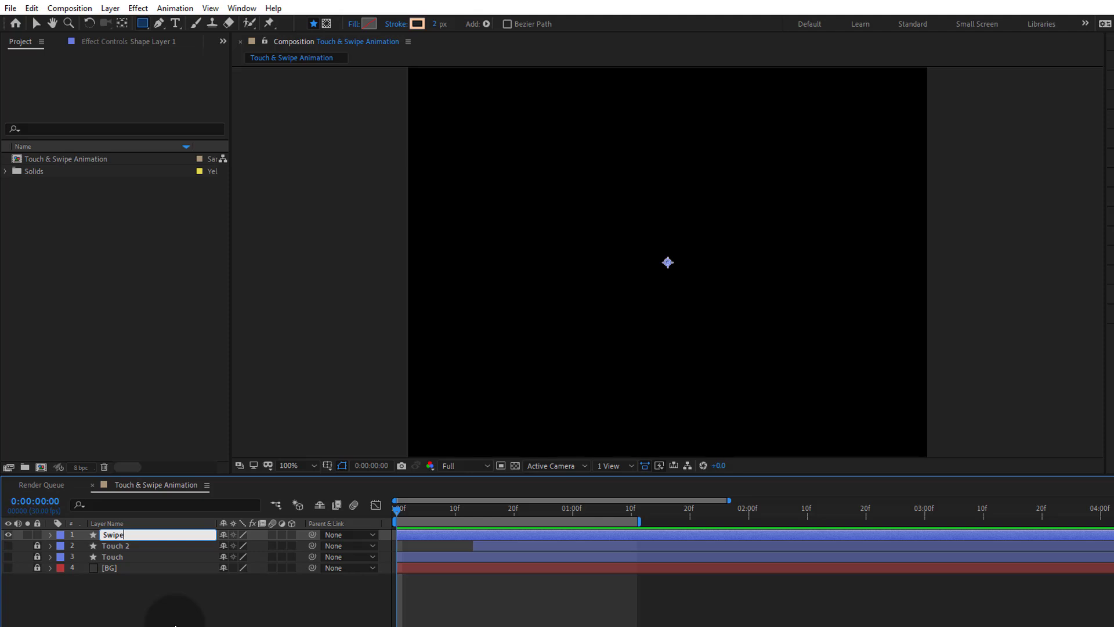
key(Return)
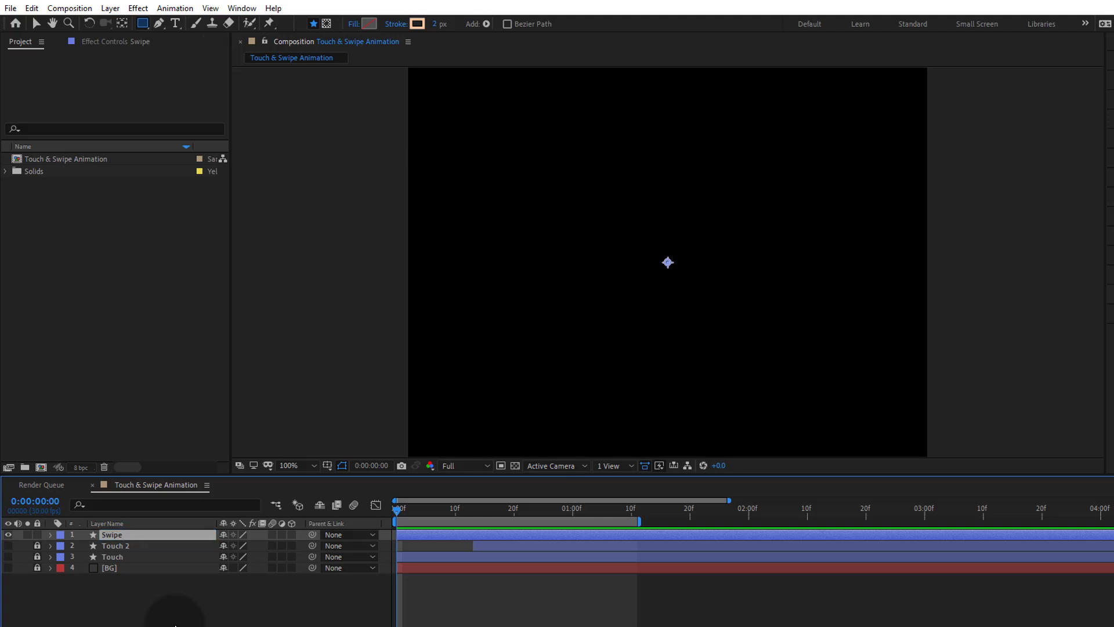
- Add a rectangle path, a stroke and Round Corners to the Swipe layer's contents
click(50, 534)
click(294, 545)
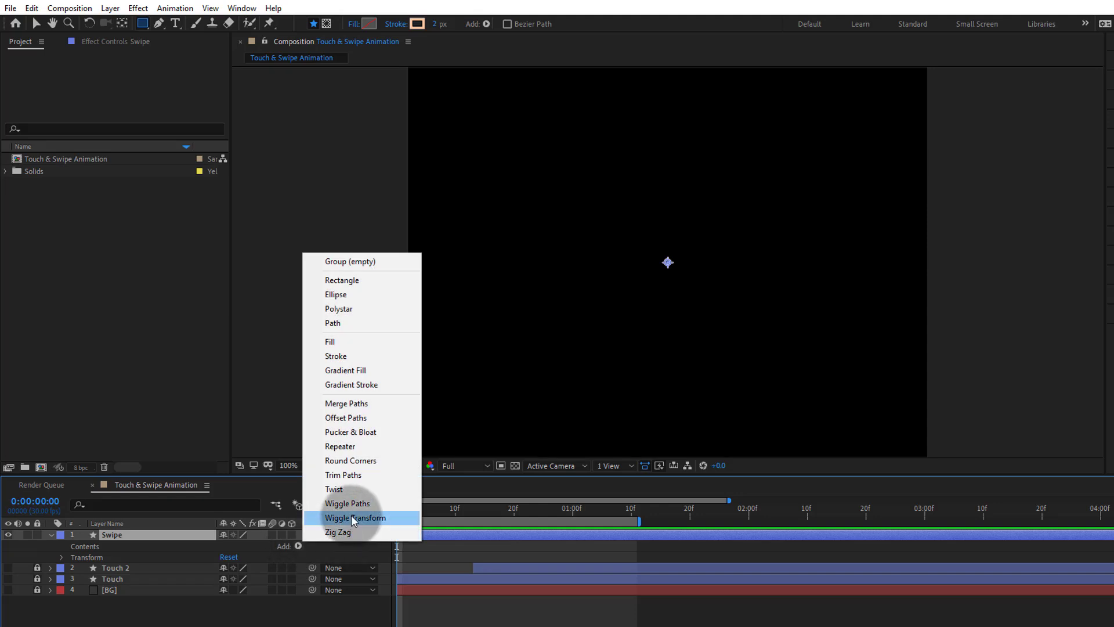
click(341, 280)
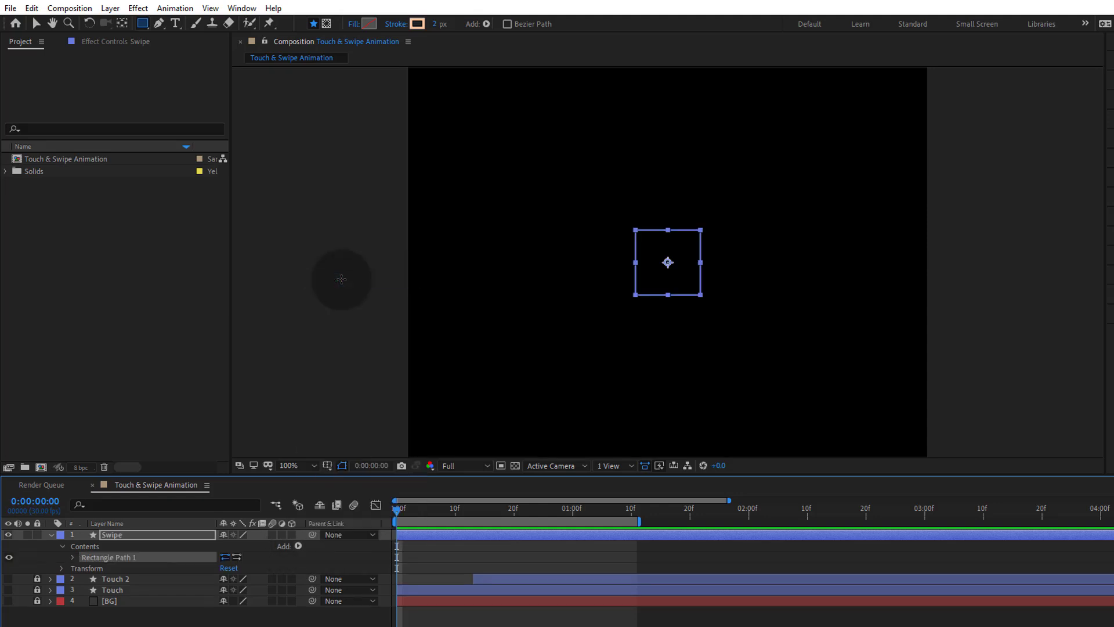
click(294, 545)
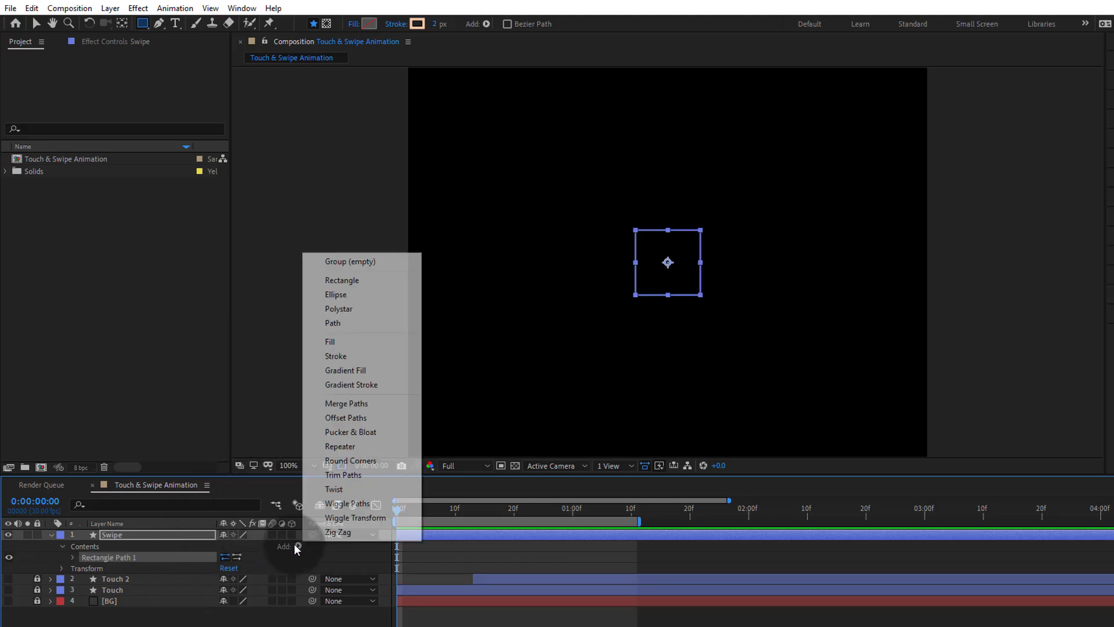
click(367, 354)
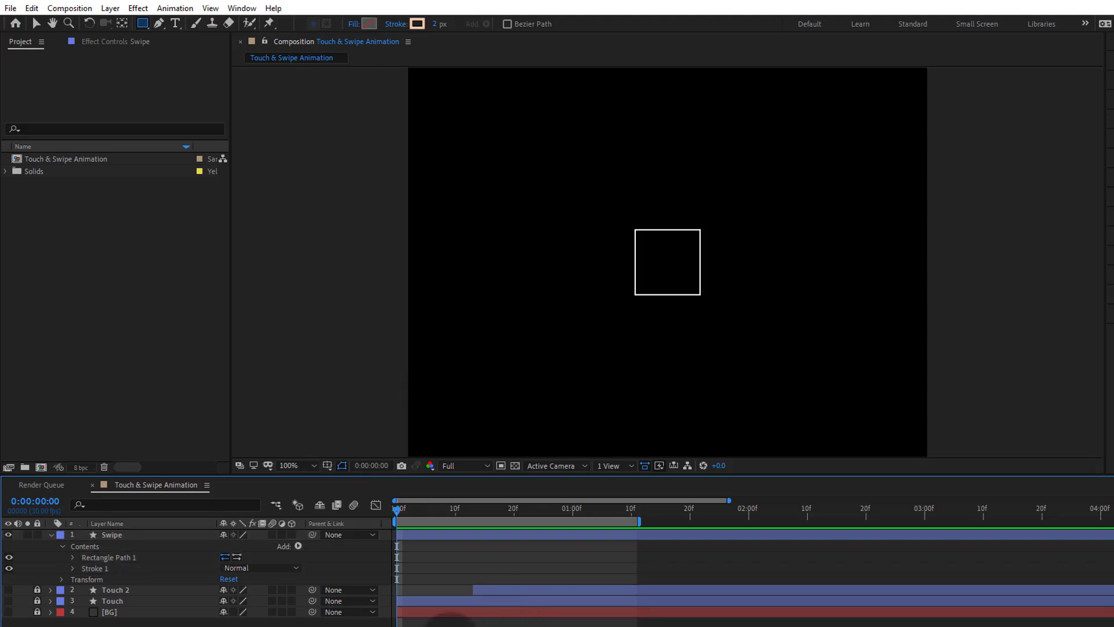
click(300, 546)
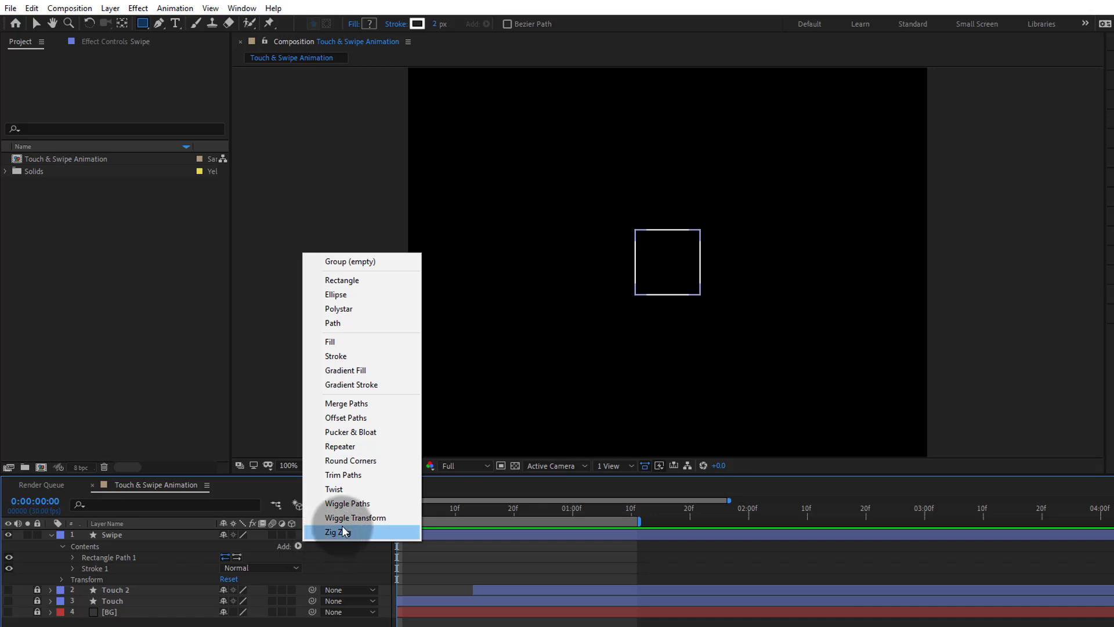
click(353, 464)
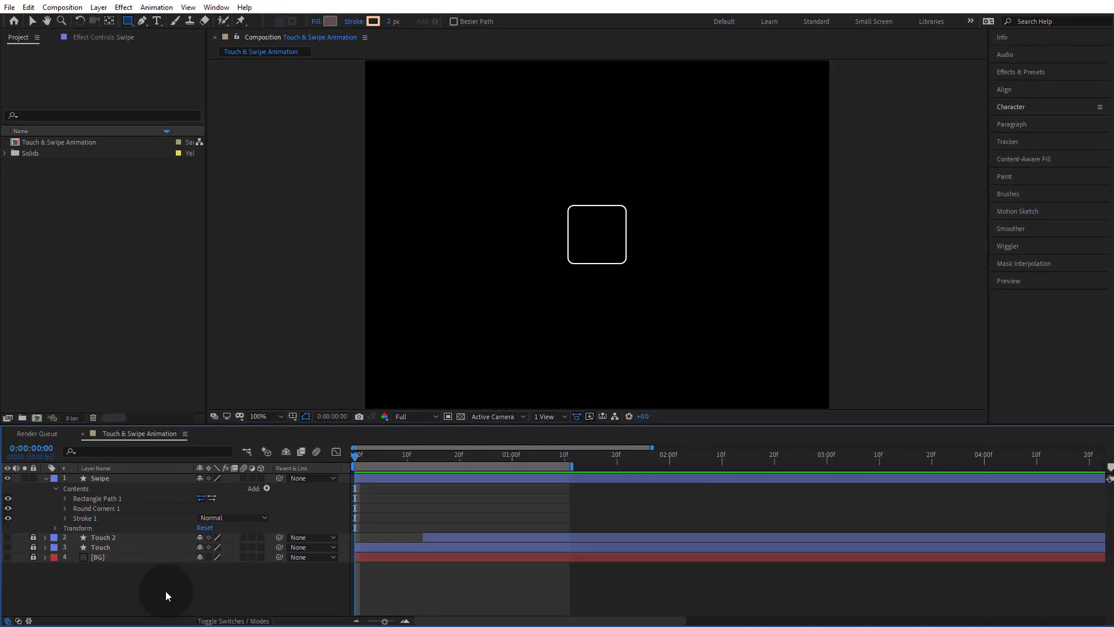
- Set the Roundness of the Swipe layer's rectangle path to 100
click(65, 499)
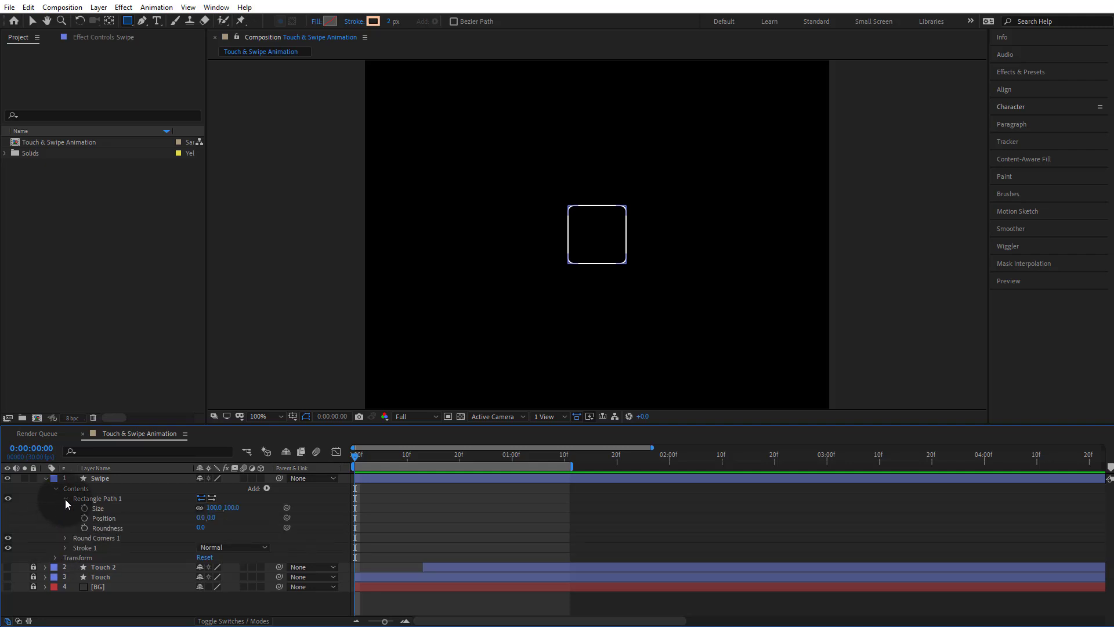
click(200, 527)
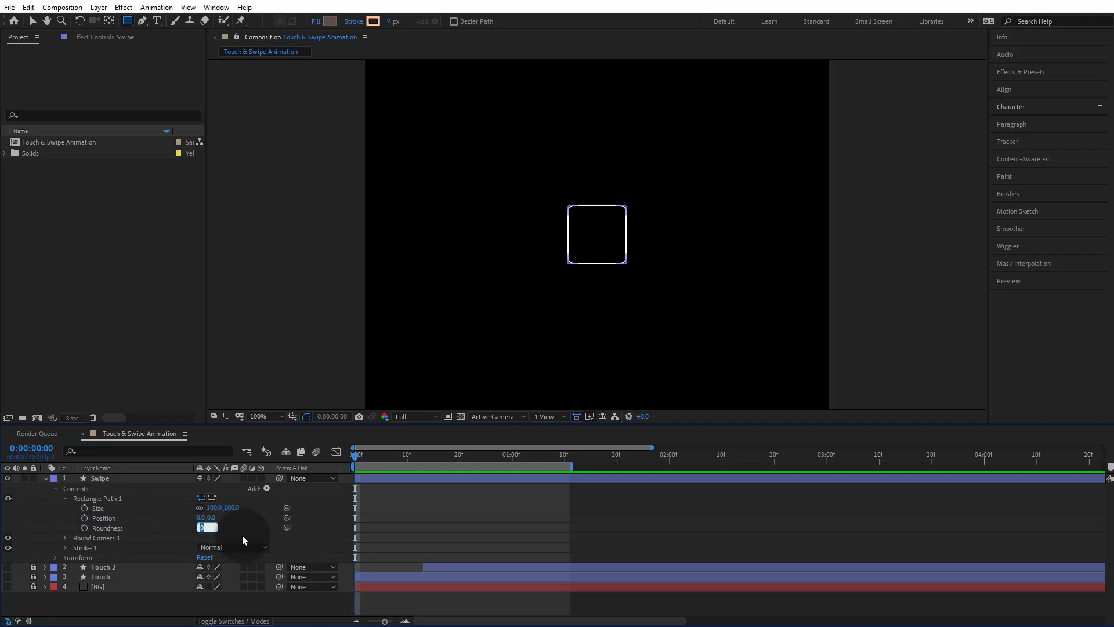
text(100)
key(Return)
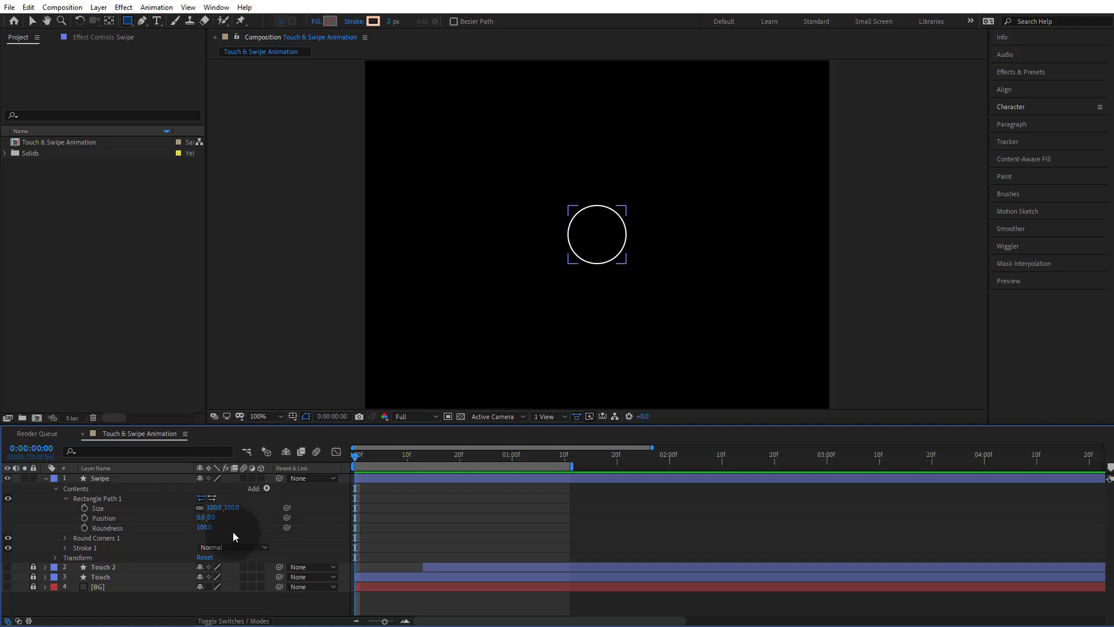
- Enable keyframing at 0:00:00:00 for the Swipe layer's rectangle Size, Position and Stroke Width, and show only the keyframed properties
click(84, 508)
click(85, 518)
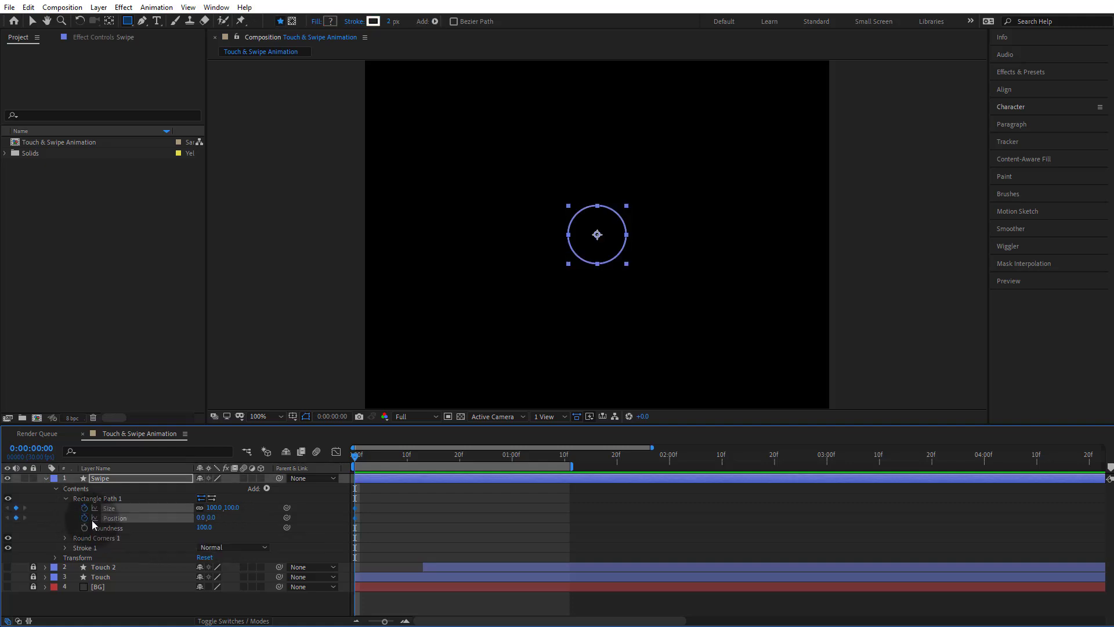
click(64, 549)
scroll(64, 550, down, 2)
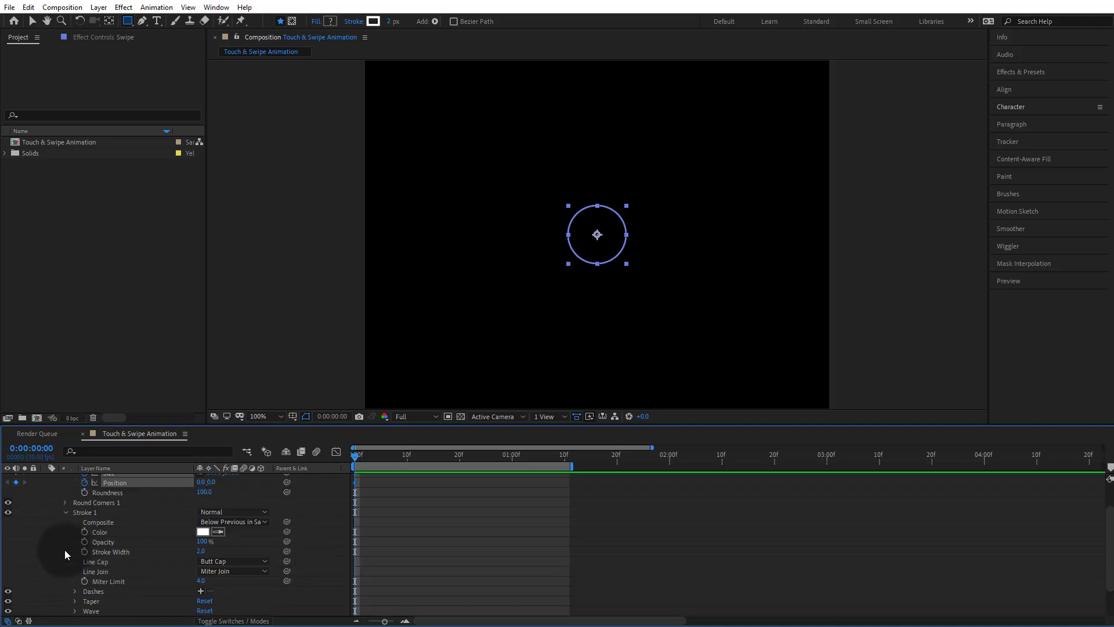
click(104, 552)
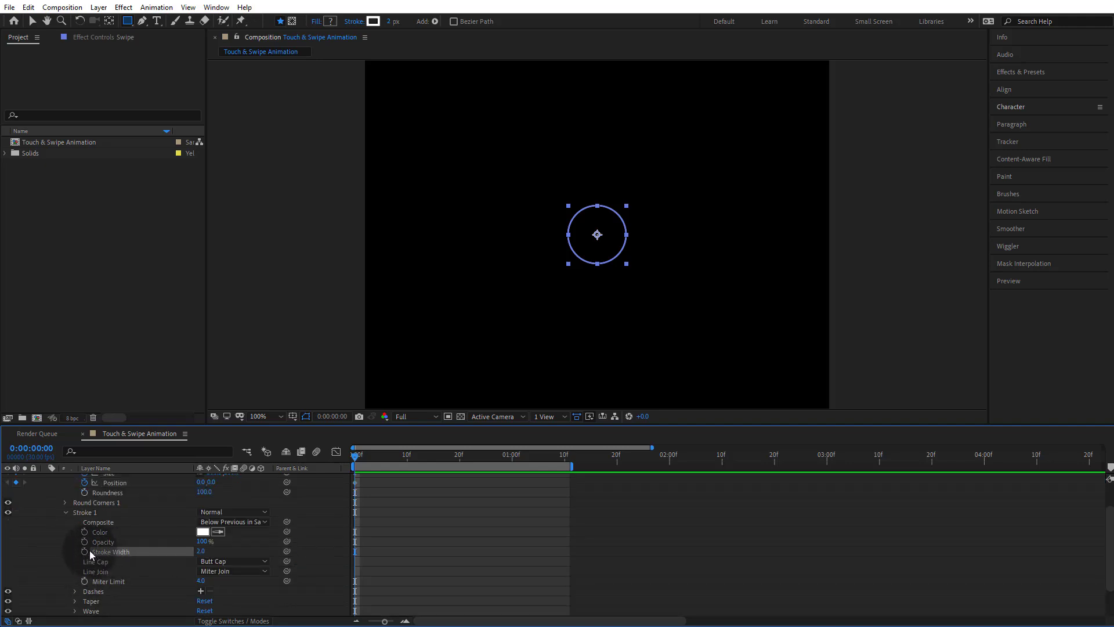
click(85, 551)
click(404, 511)
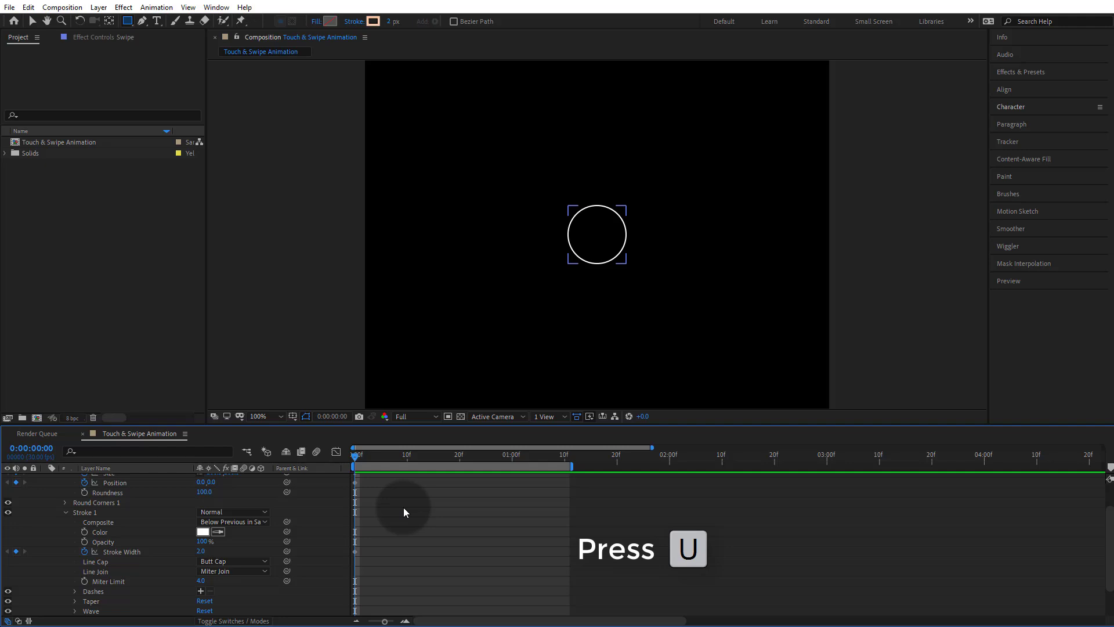
key(u)
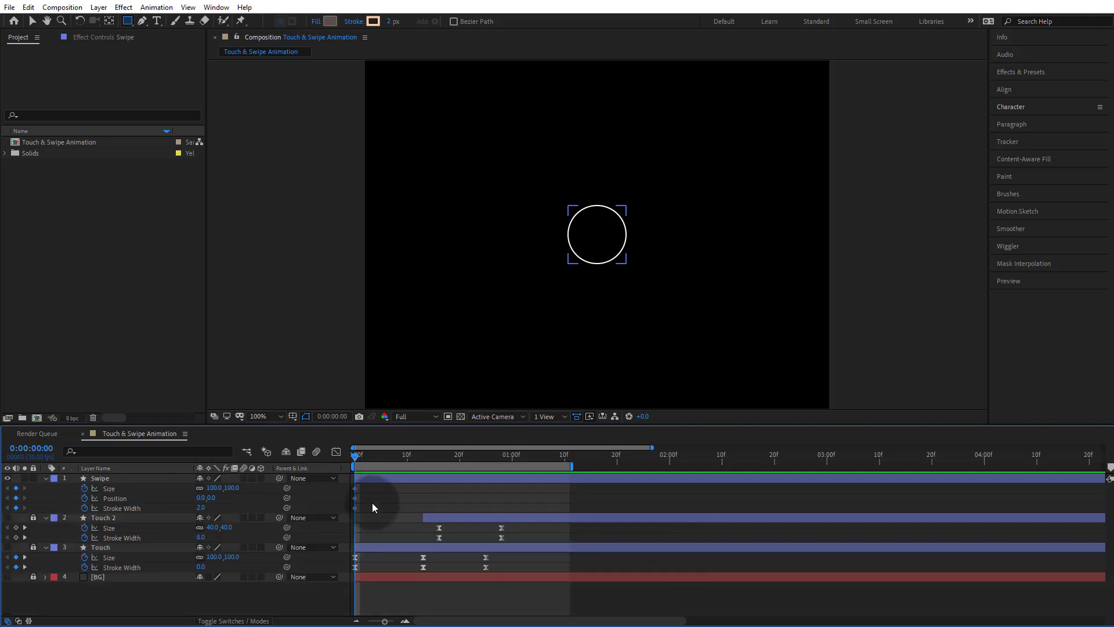
- At 0:00:00:00, set the Swipe rectangle's Position to 0, 213 and its Stroke Width to 0
drag(356, 459, 355, 460)
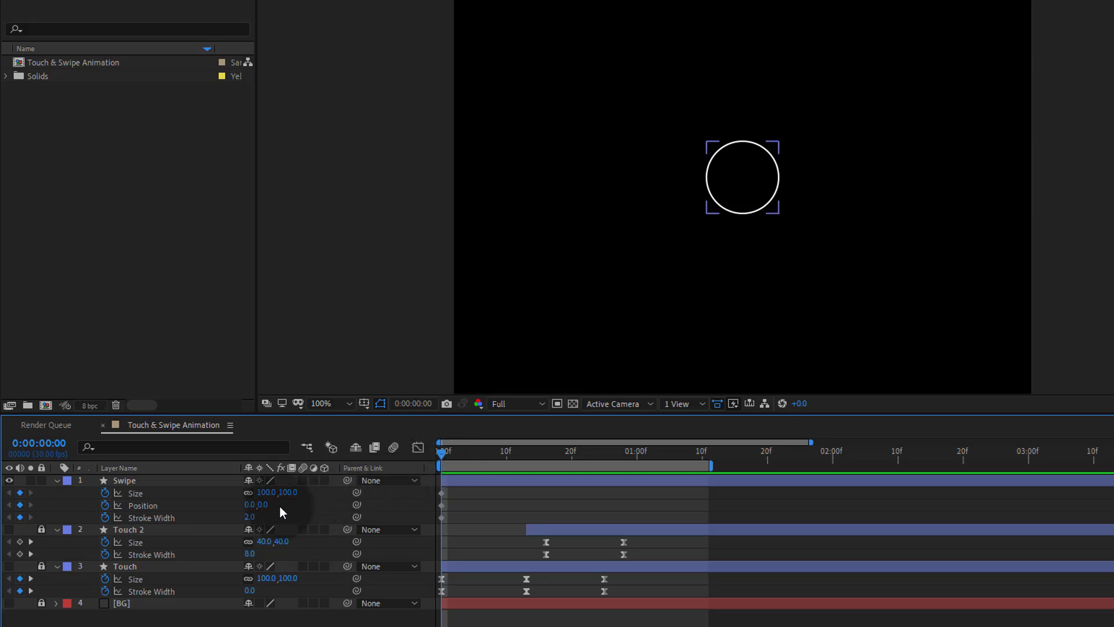
drag(264, 509, 419, 504)
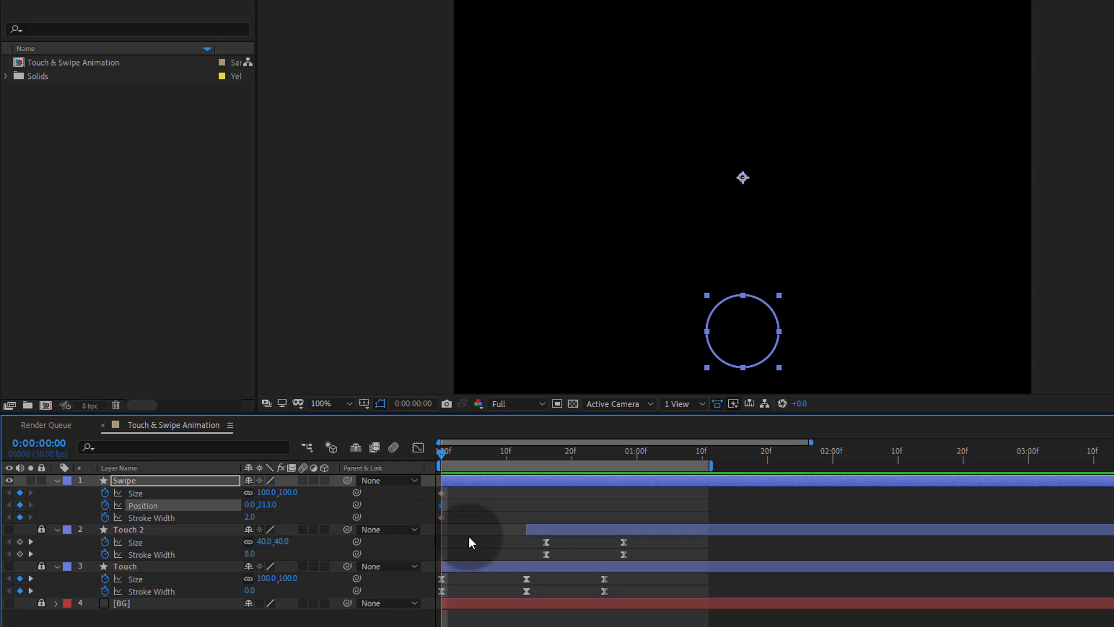
click(249, 517)
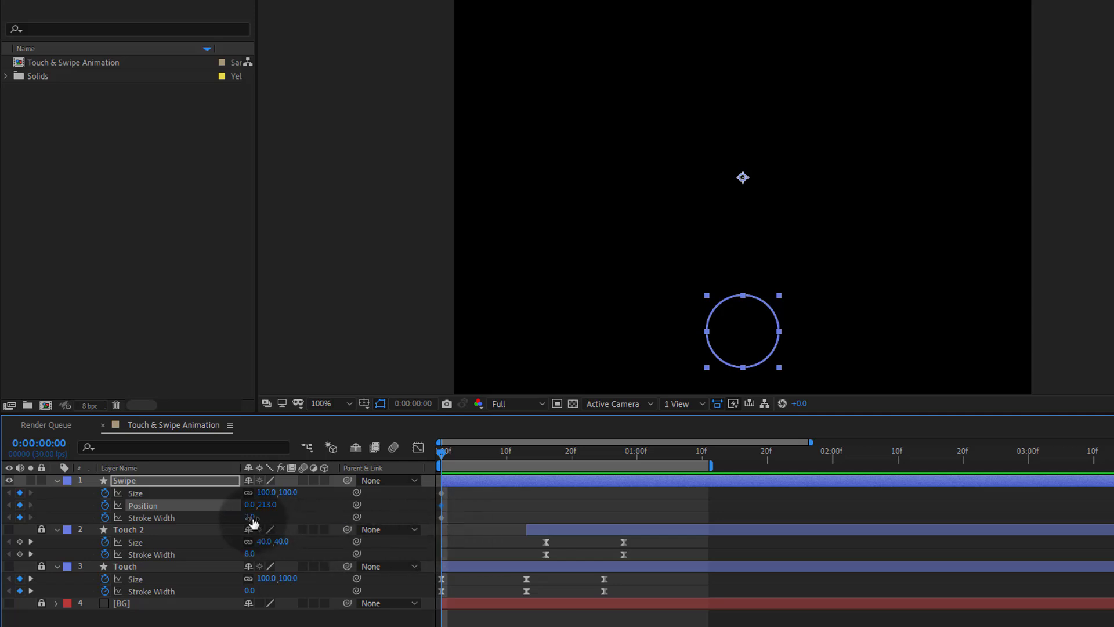
text(0)
key(Return)
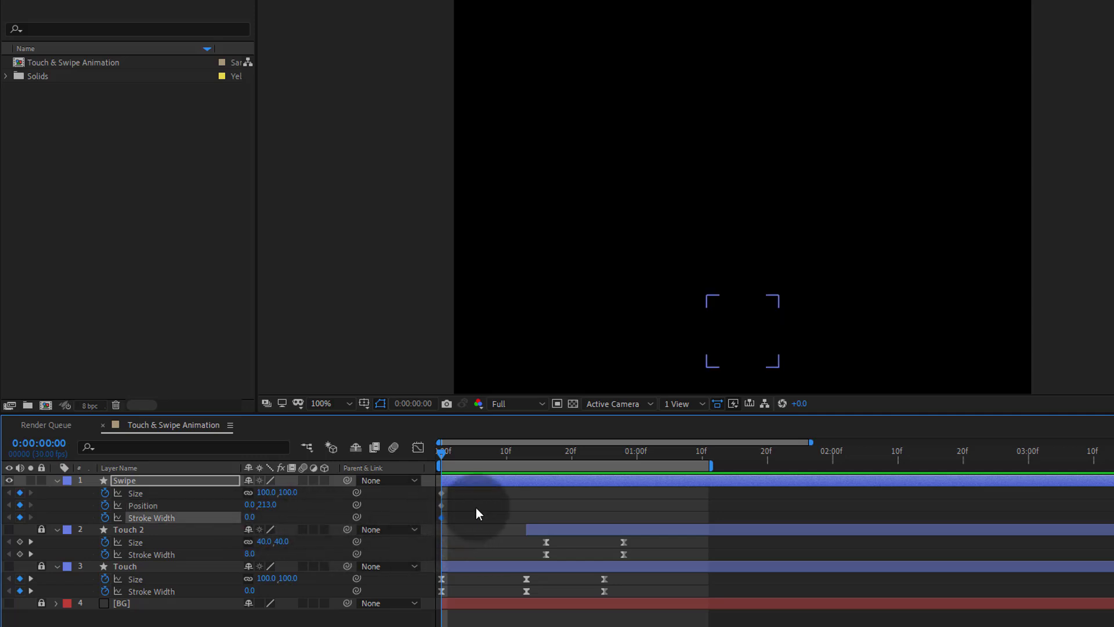
- Add a Stroke Width keyframe of 6 to the Swipe layer at 0:00:00:09
click(475, 507)
drag(446, 454, 504, 461)
click(256, 514)
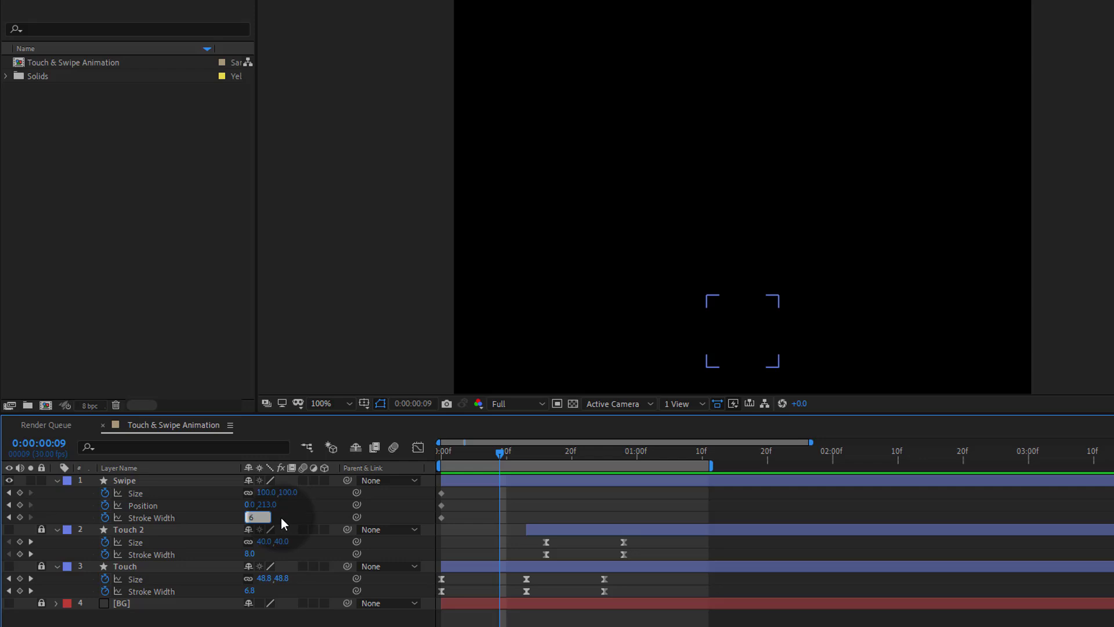
key(Return)
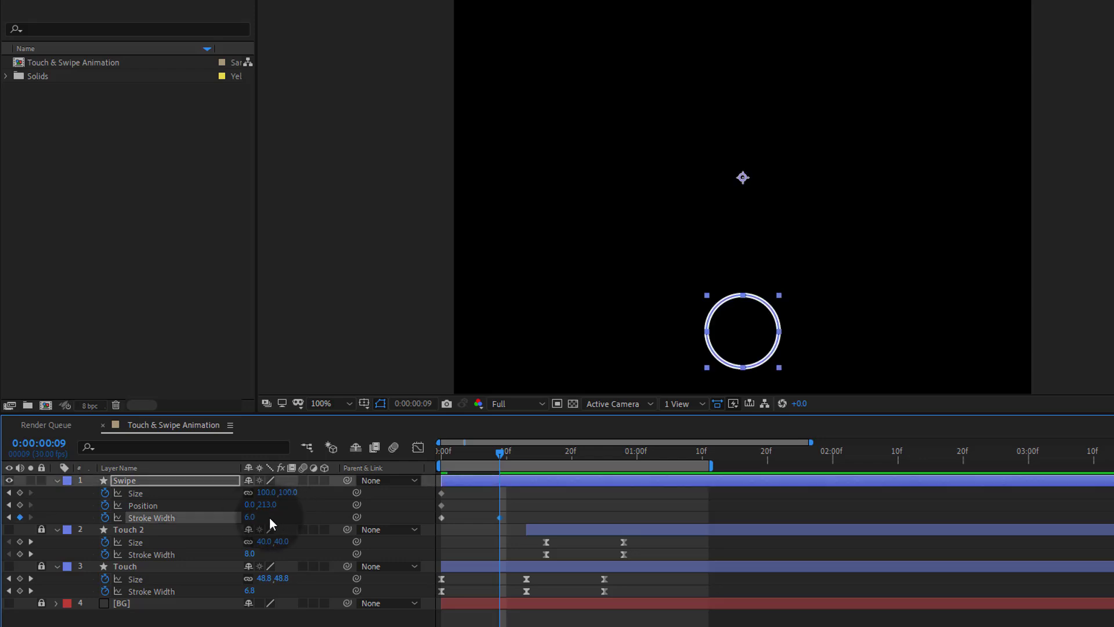
- Add a Size keyframe of 40, 40 to the Swipe layer at 0:00:00:09
click(288, 493)
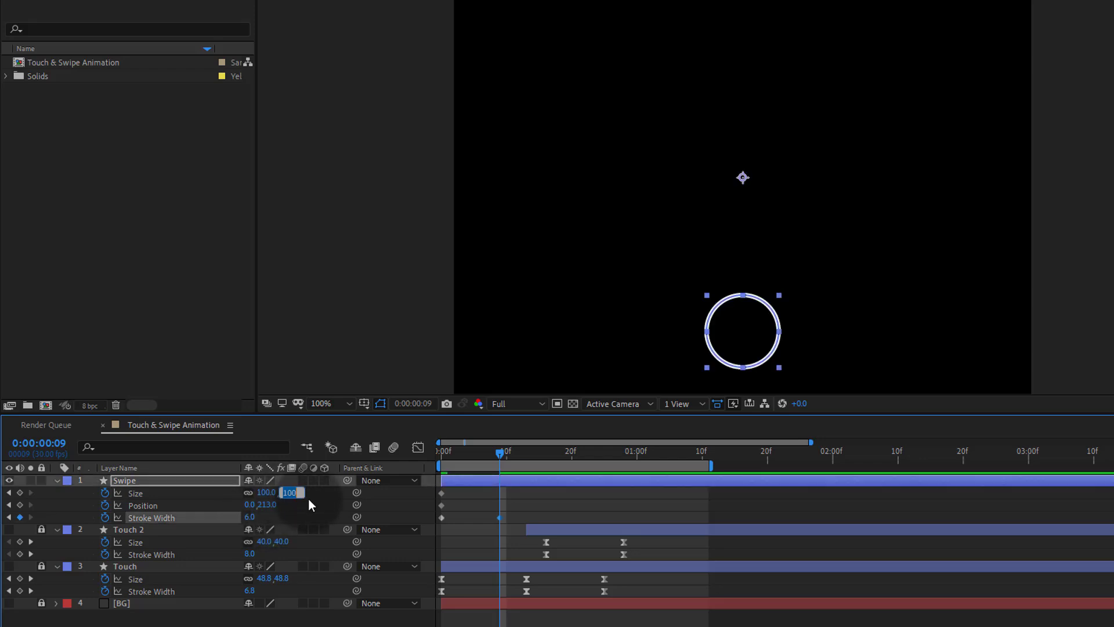
text(40)
key(Return)
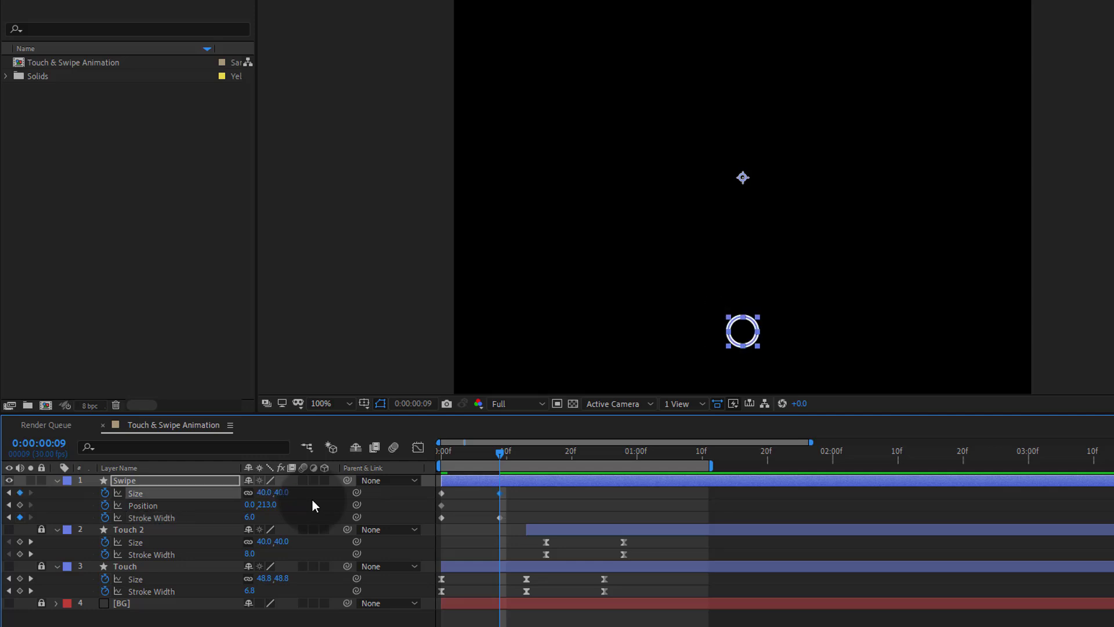
click(470, 506)
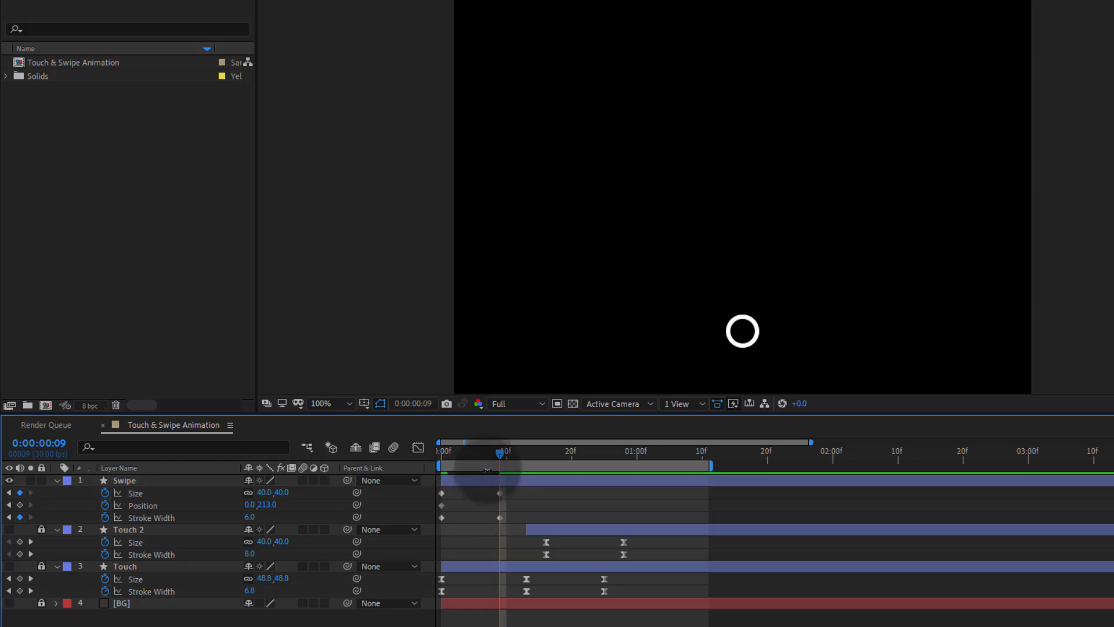
- Move the Swipe layer's Position keyframe from the start of the timeline to 0:00:00:09
mouse_move(500, 453)
mouse_down()
mouse_move(438, 461)
mouse_move(509, 475)
mouse_move(496, 476)
mouse_up()
click(430, 516)
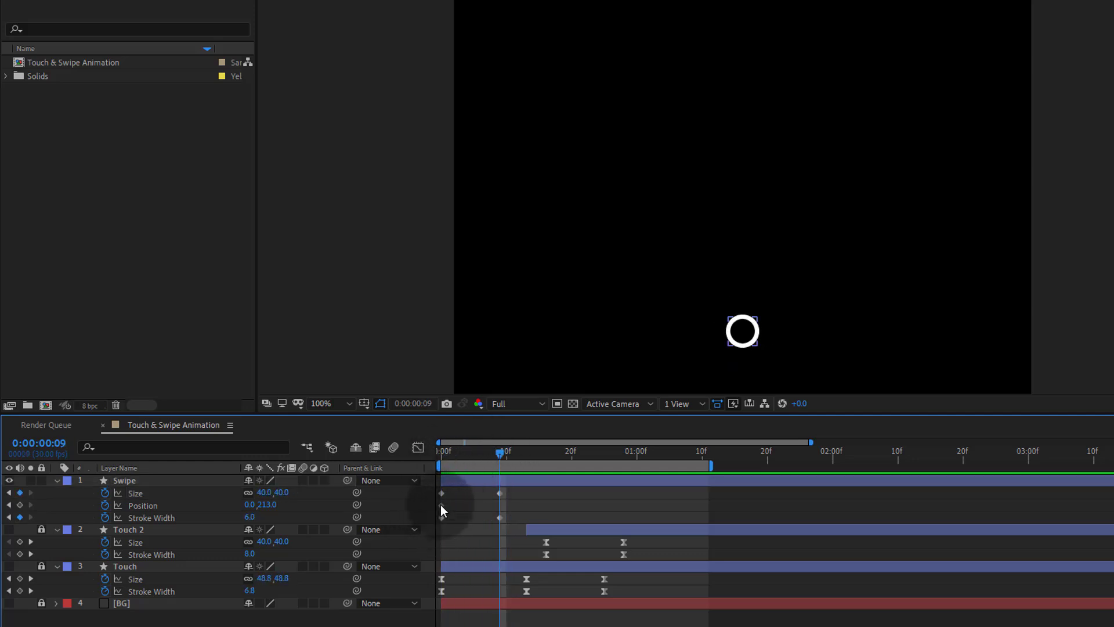
drag(441, 504, 499, 509)
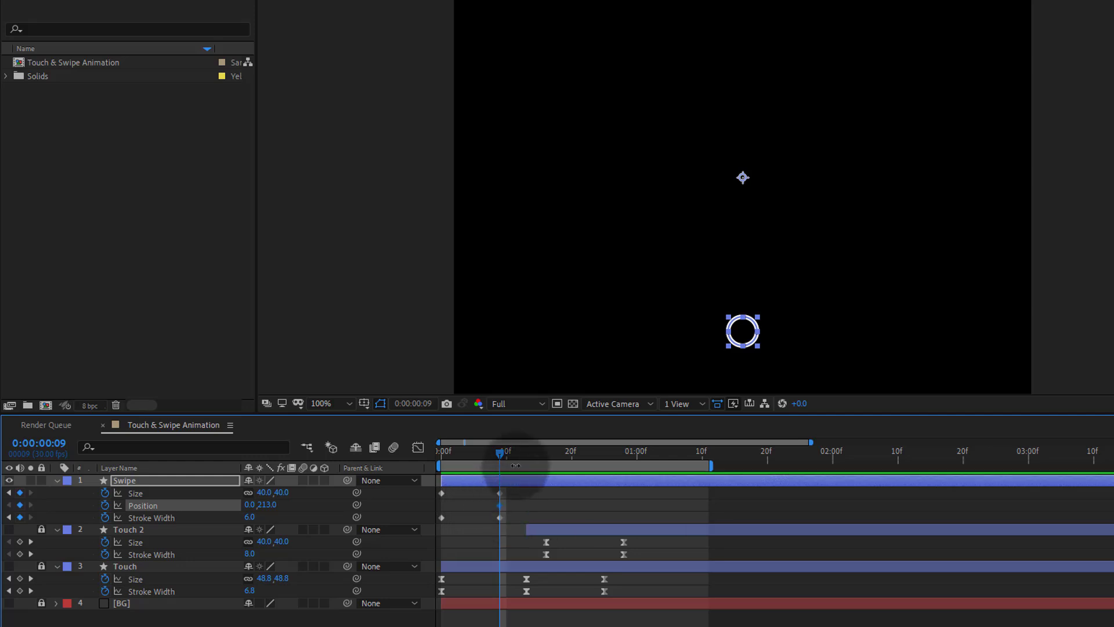
- At 0:00:01:00, set the Swipe layer's Position to 0, -92 and add a Size keyframe that holds the current size
drag(505, 453, 638, 460)
click(612, 488)
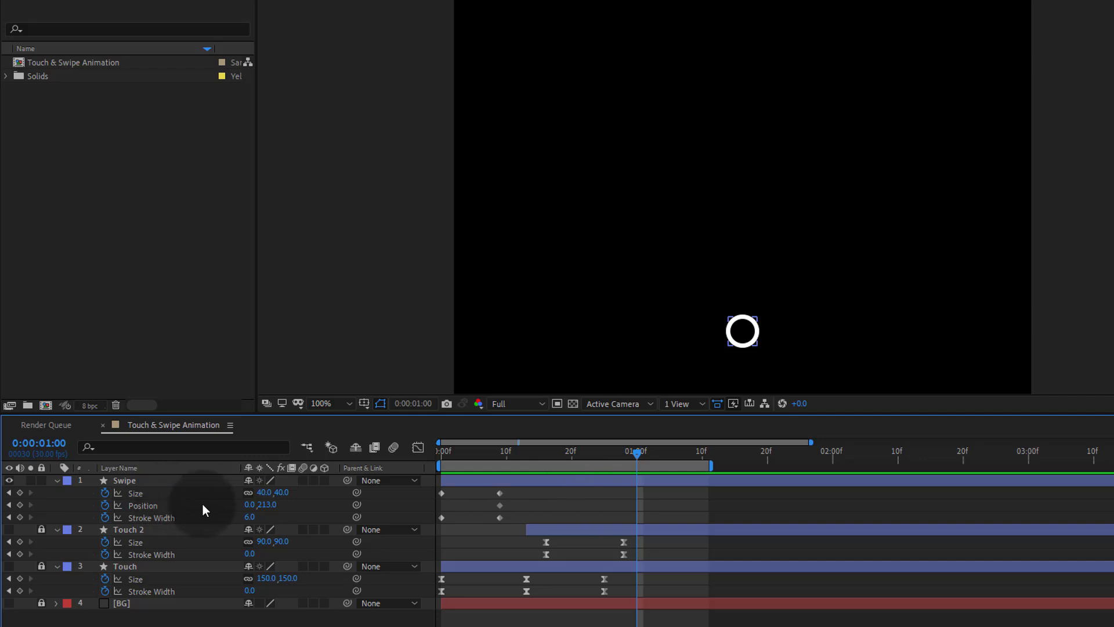
drag(263, 505, 62, 501)
click(616, 507)
drag(638, 472, 635, 502)
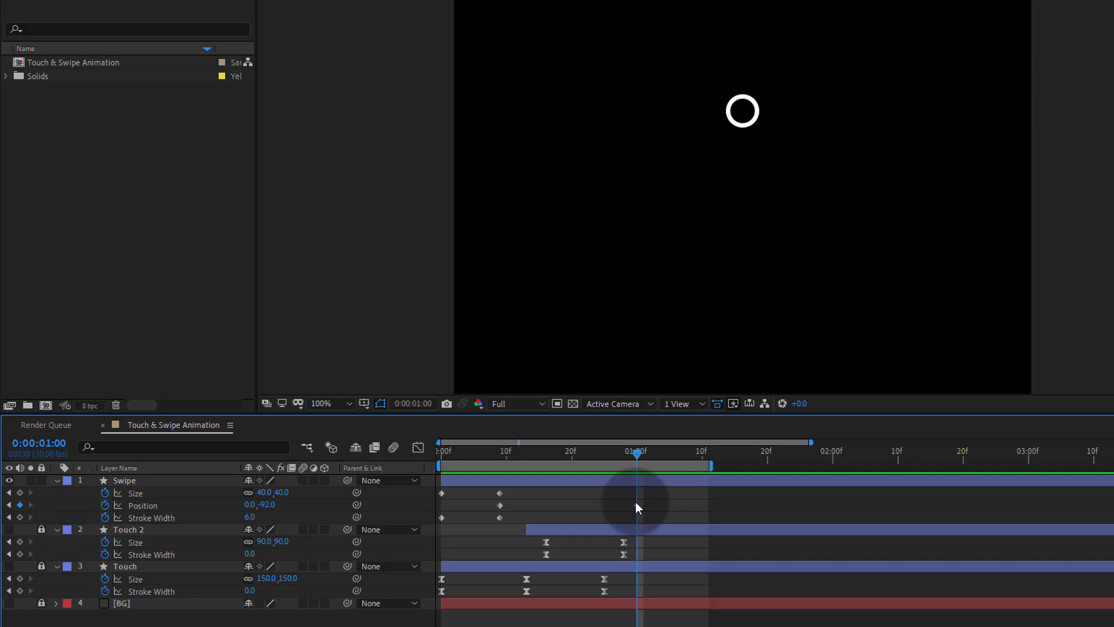
click(20, 492)
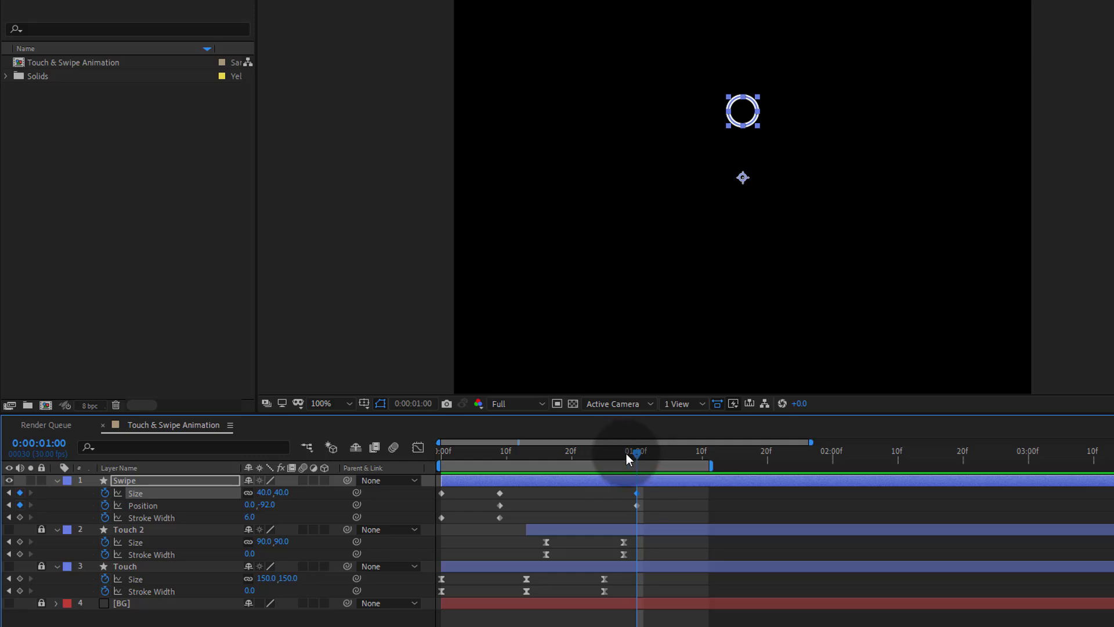
- At 0:00:00:20, set the Swipe layer's Size to 40, 200 with proportions unlinked, and add a Stroke Width keyframe
drag(625, 453, 569, 468)
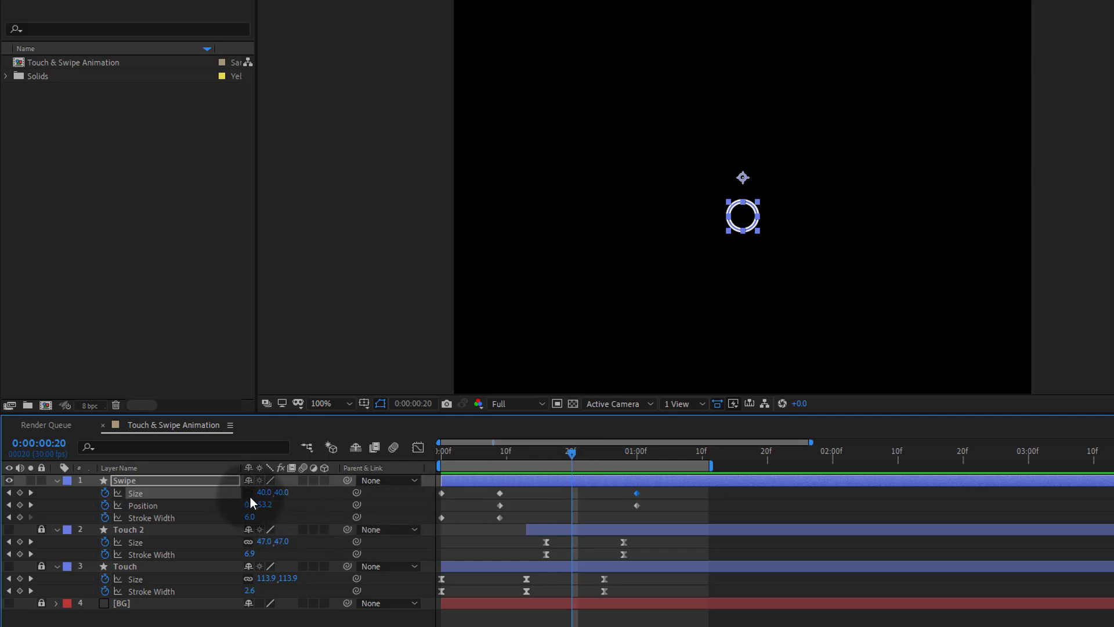
drag(284, 492, 404, 500)
click(534, 486)
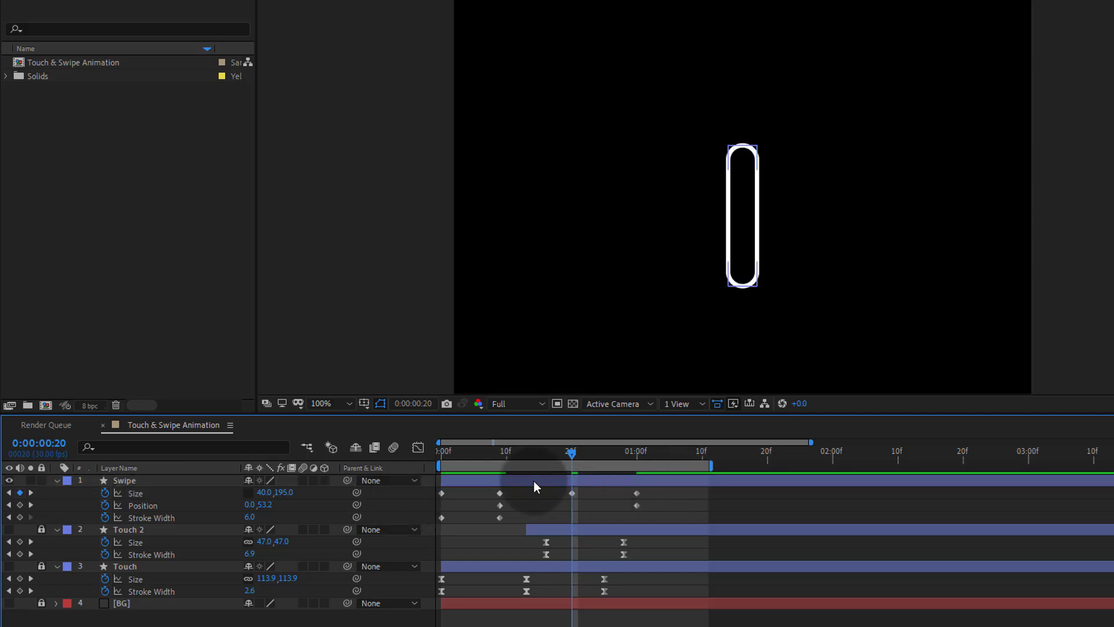
drag(499, 456, 572, 505)
click(284, 492)
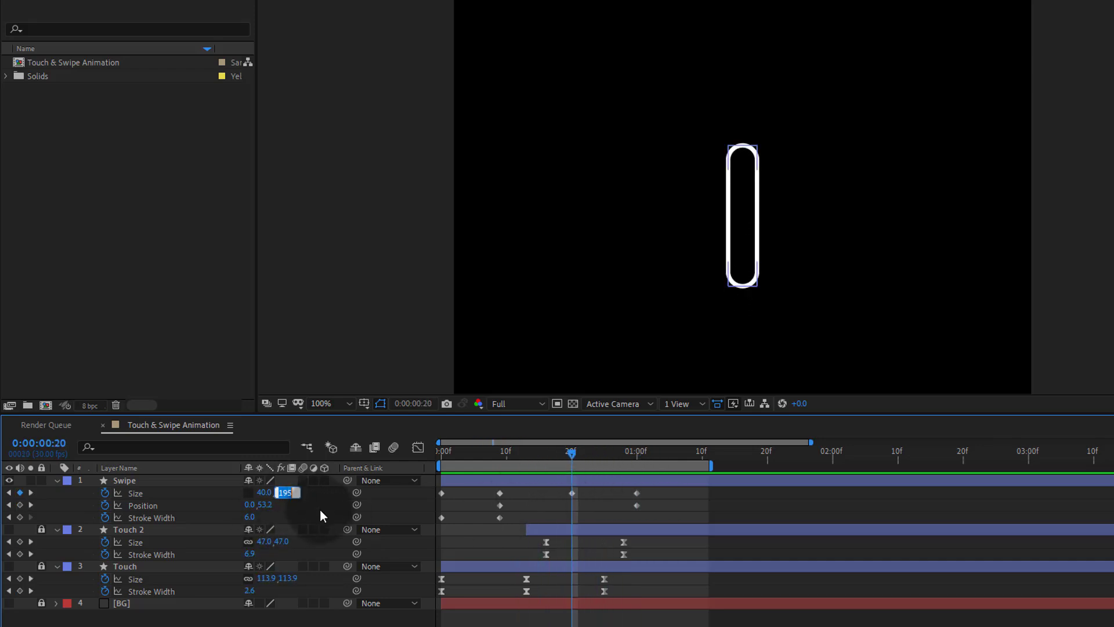
text(200)
key(Return)
drag(496, 459, 571, 487)
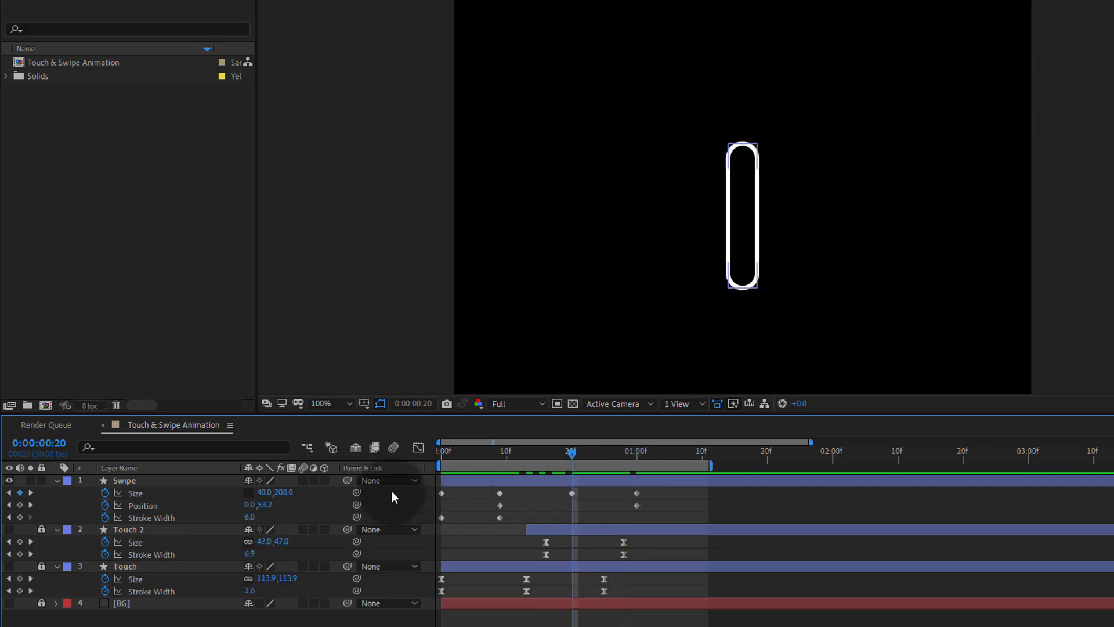
click(20, 516)
- At 0:00:01:00, set the Swipe layer's Size to 60, 60 and scrub through the result
drag(571, 454, 635, 465)
key(F2)
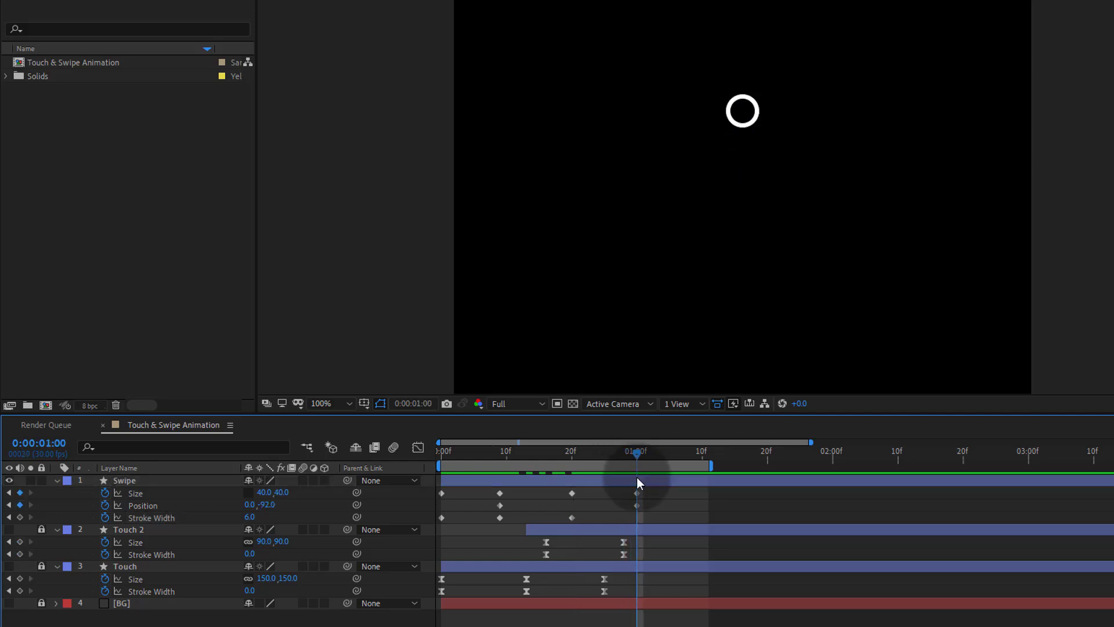
click(286, 493)
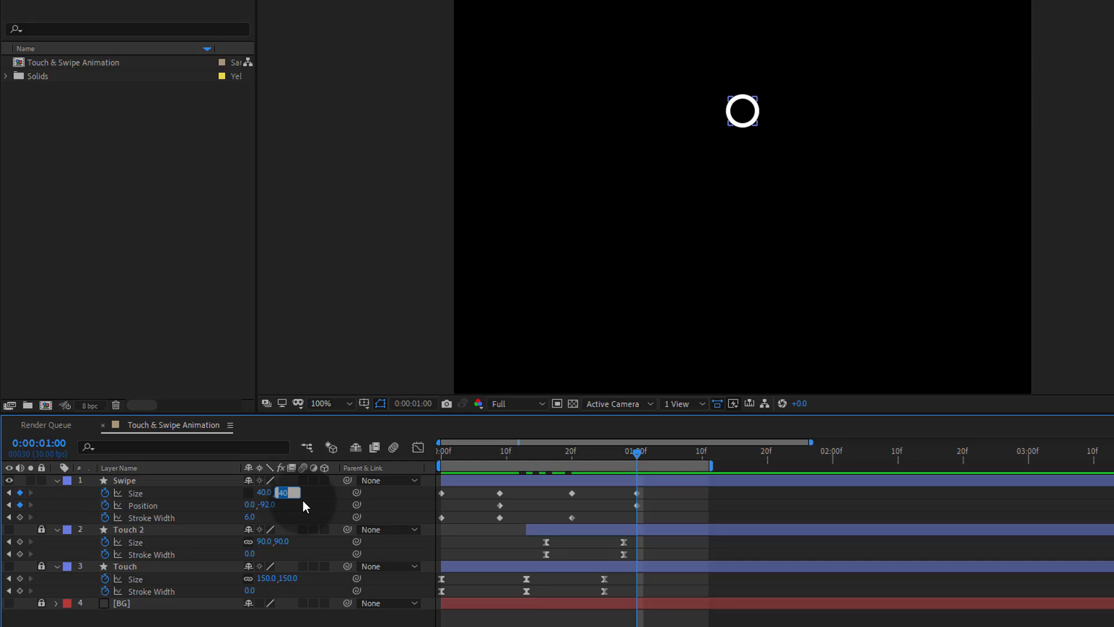
text(60)
key(shift+Tab)
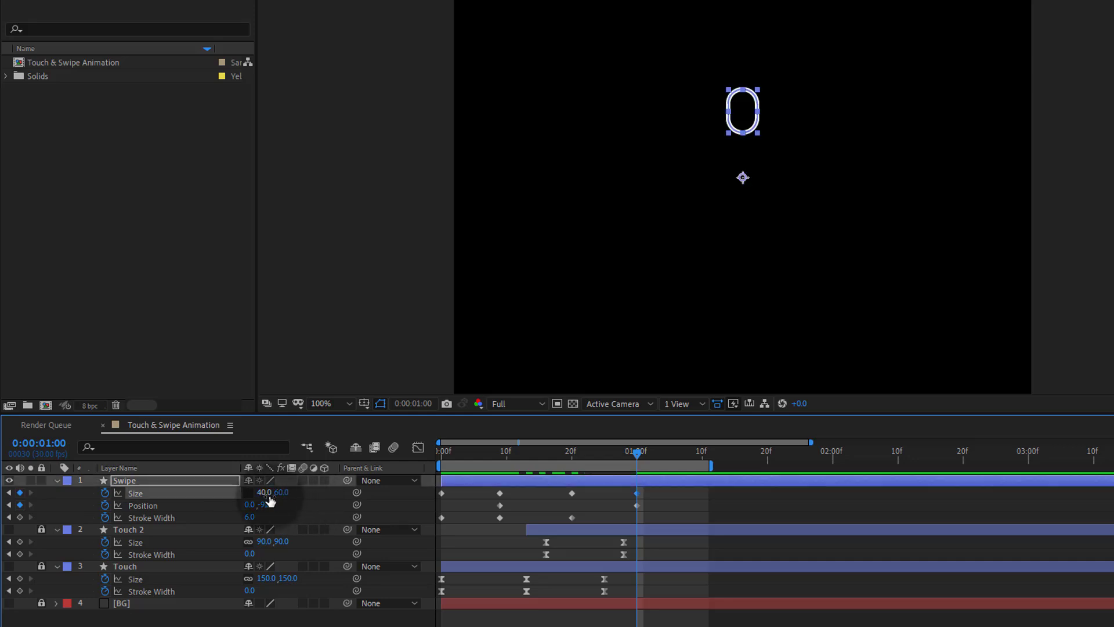
text(60)
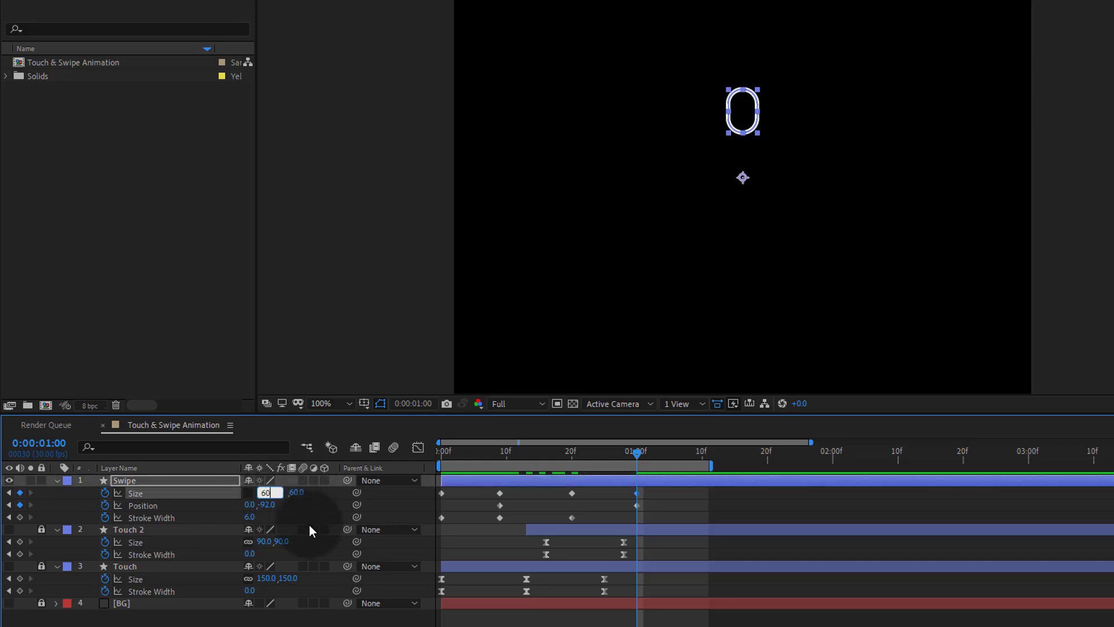
key(Return)
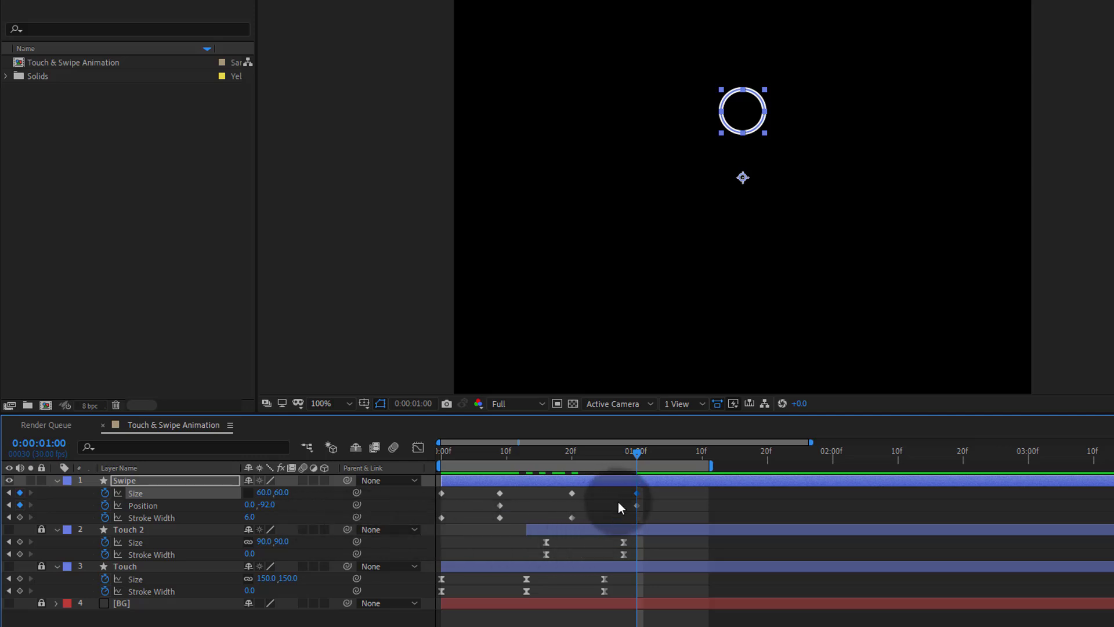
drag(568, 457, 640, 472)
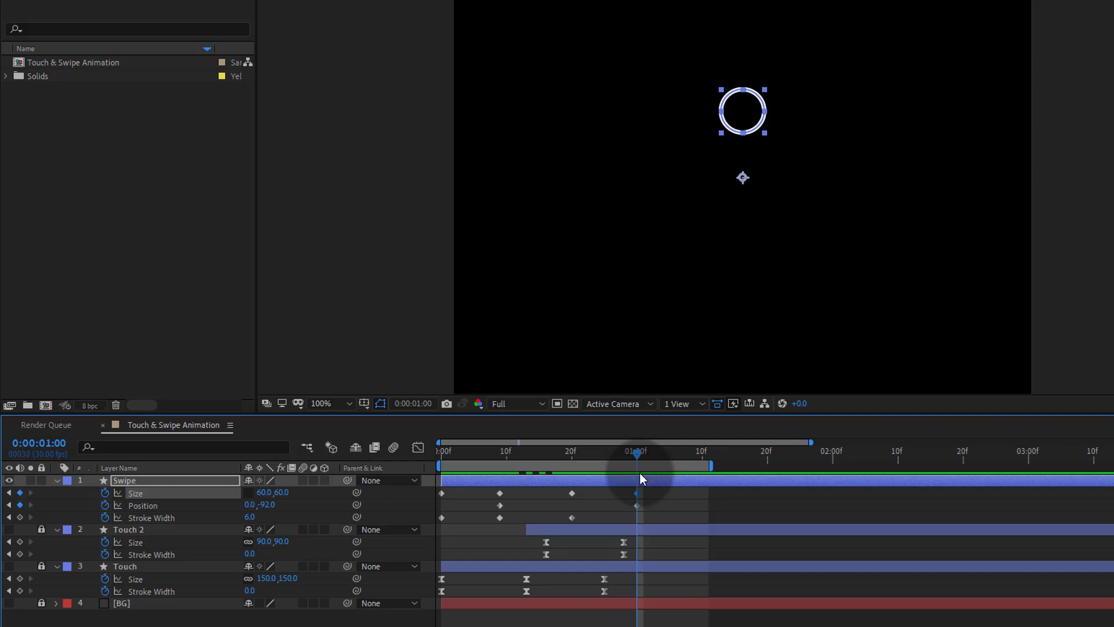
mouse_move(639, 474)
mouse_down()
mouse_move(659, 476)
mouse_move(637, 479)
mouse_up()
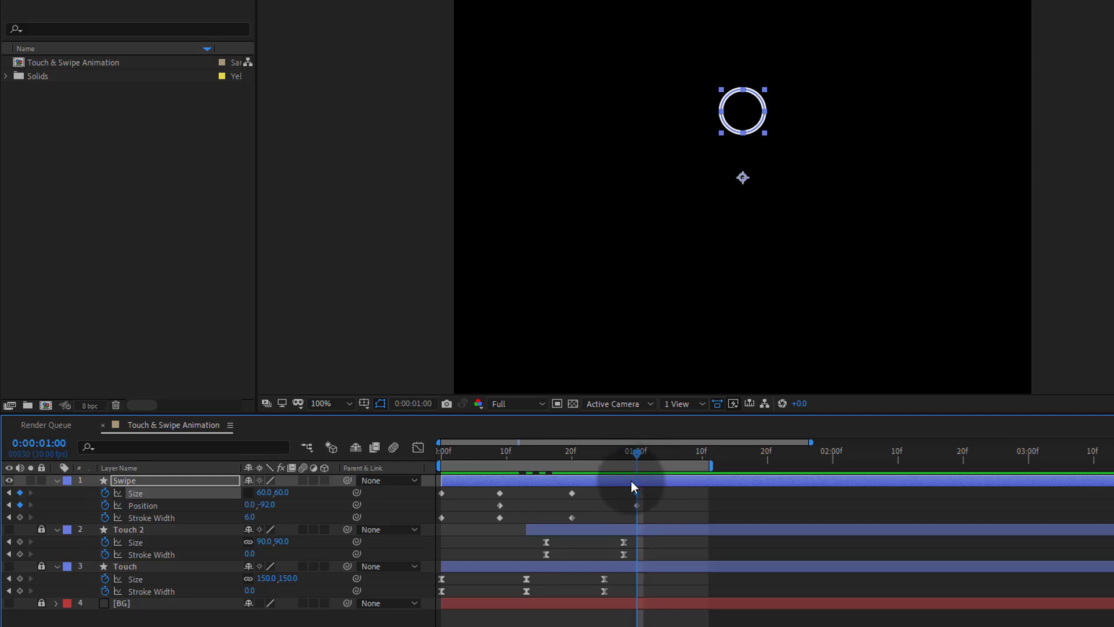
- Move the Swipe layer's Stroke Width keyframe from 0:00:00:20 to 0:00:01:00
click(569, 518)
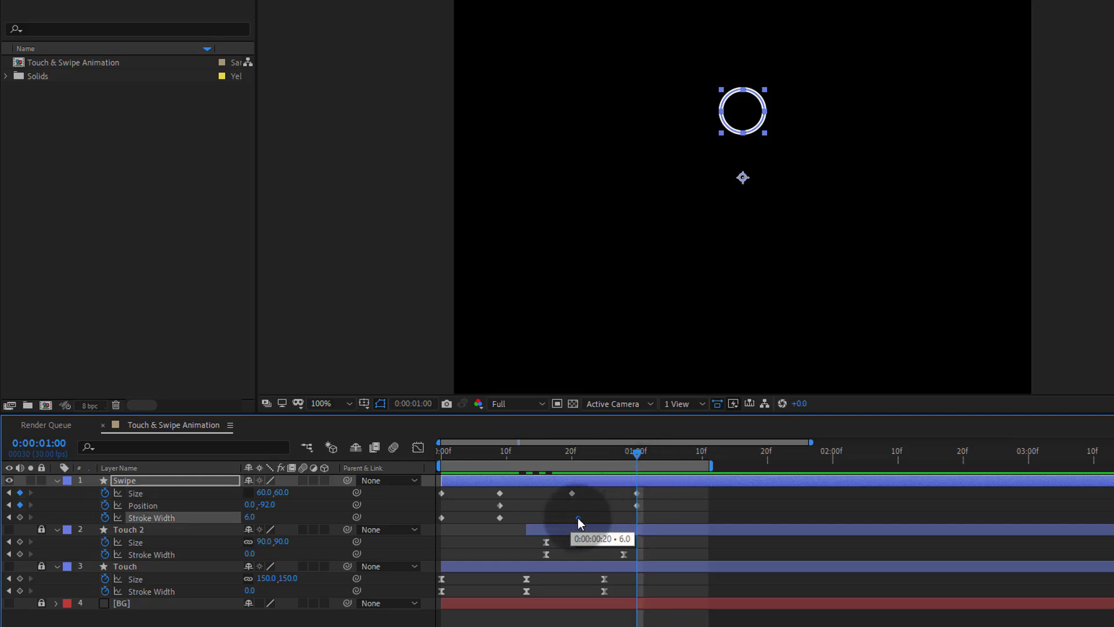
drag(503, 452, 577, 468)
drag(600, 523, 634, 517)
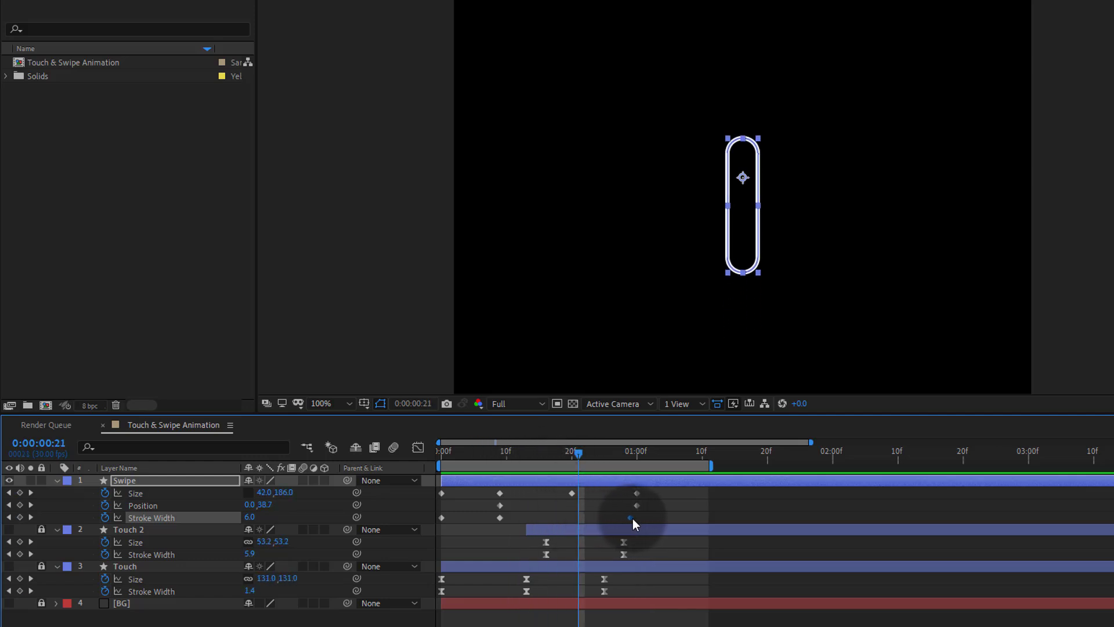
click(637, 453)
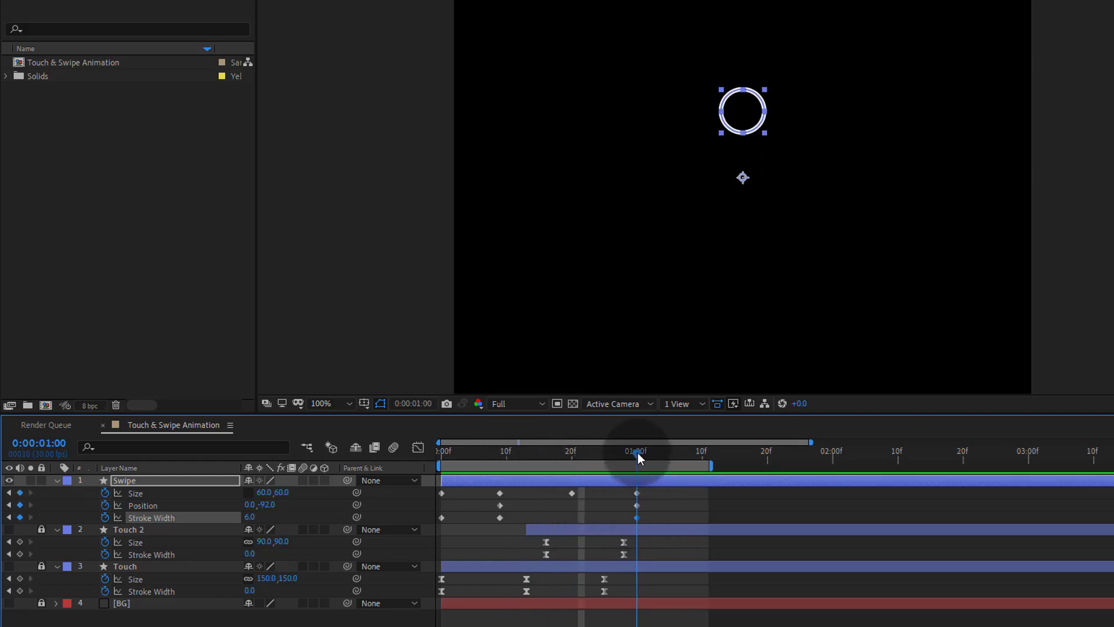
- Add a Size keyframe of 120, 120 to the Swipe layer at 0:00:01:10
drag(639, 452, 700, 468)
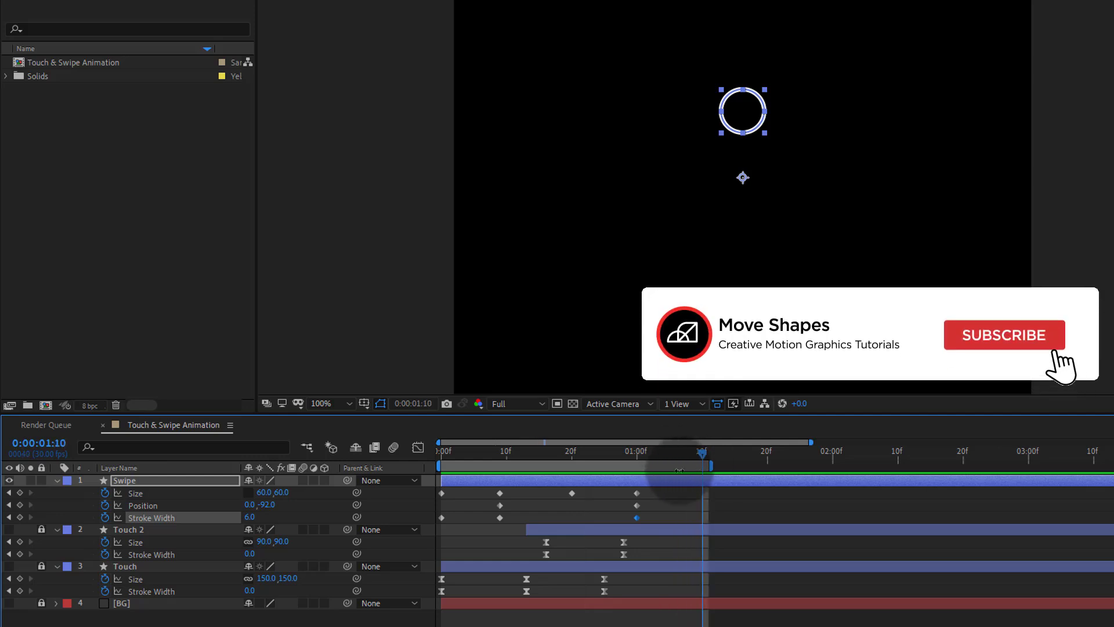
click(281, 492)
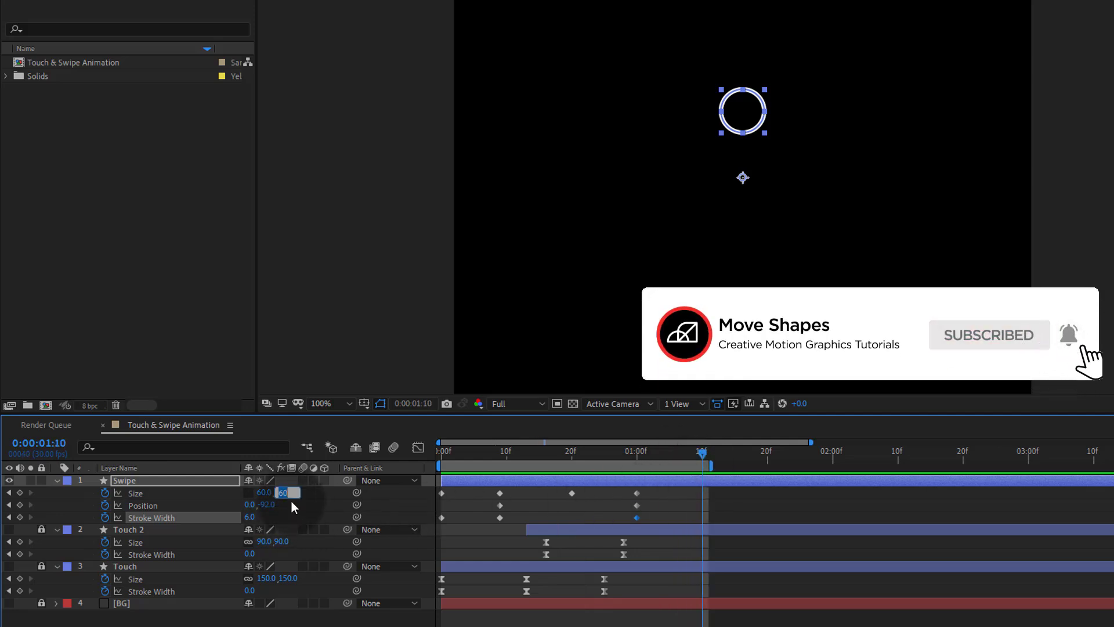
text(0)
key(Return)
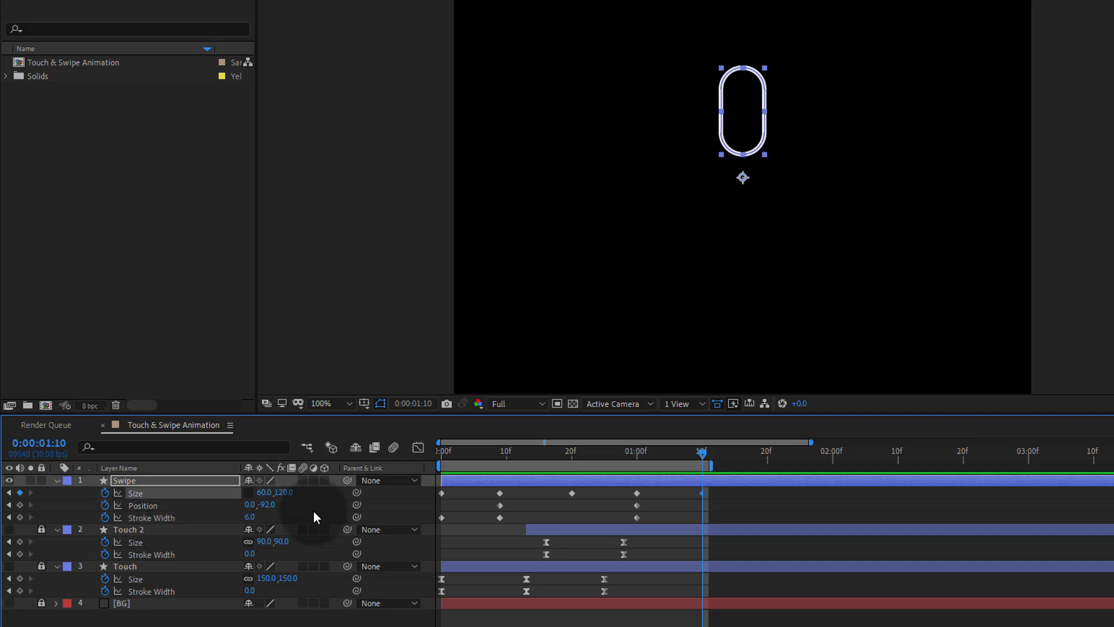
click(264, 492)
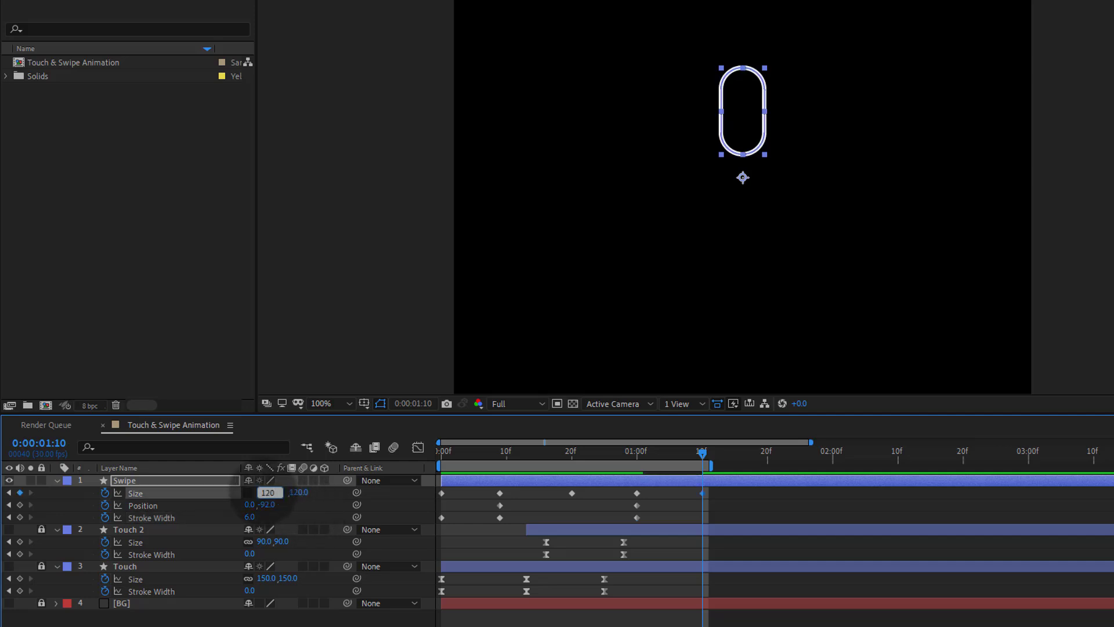
key(Return)
- Set the Swipe layer's Stroke Width to 0 at 0:00:01:10 and preview the animation
click(249, 516)
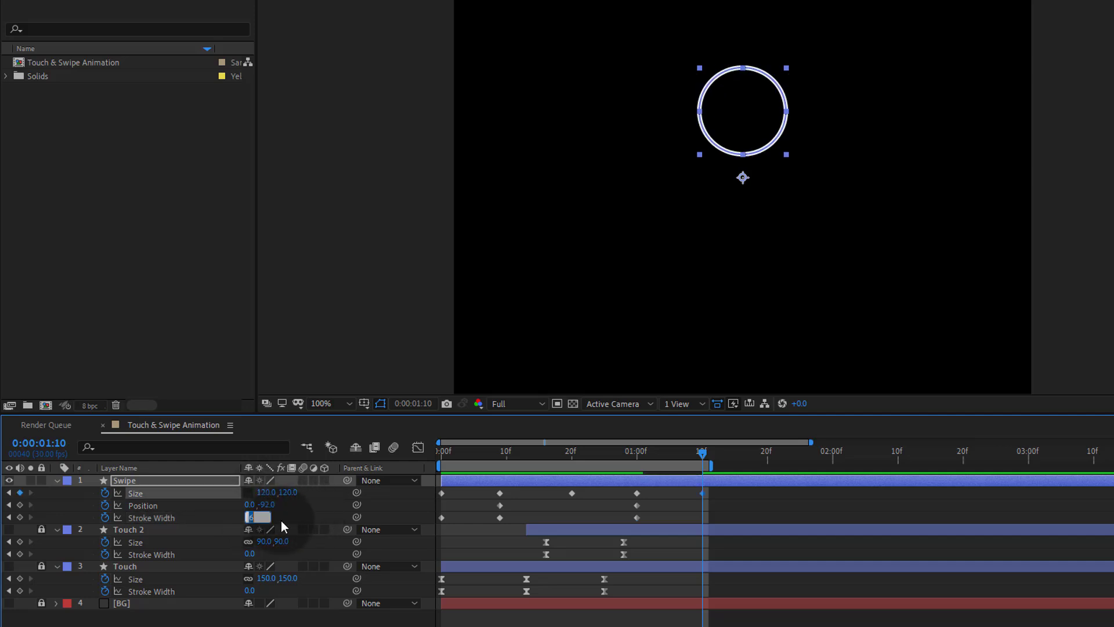
text(0)
key(Return)
click(727, 509)
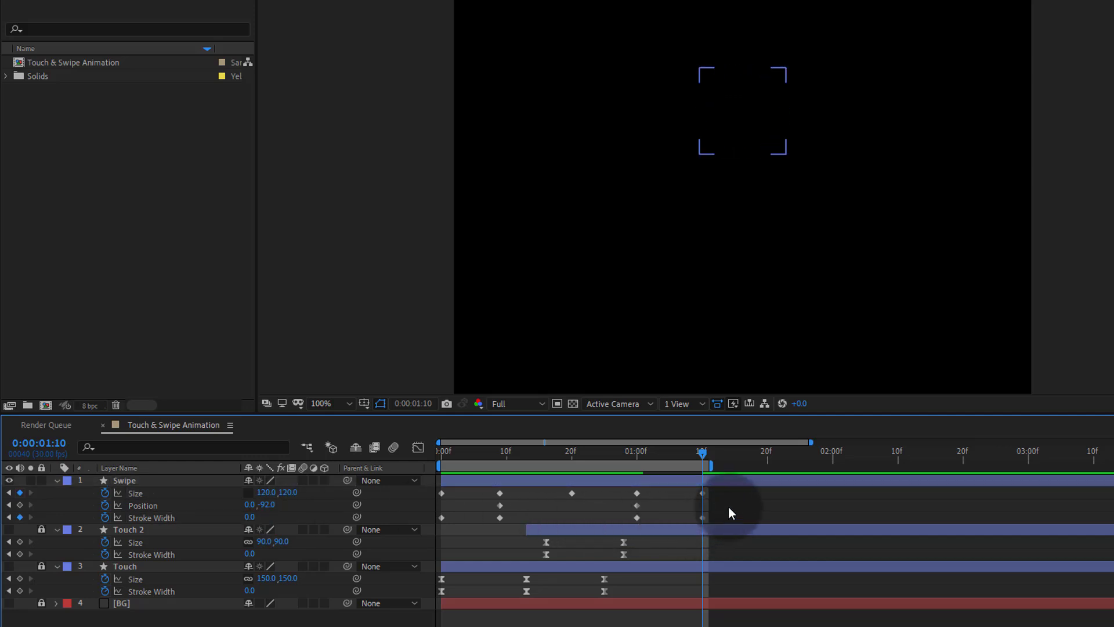
key(space)
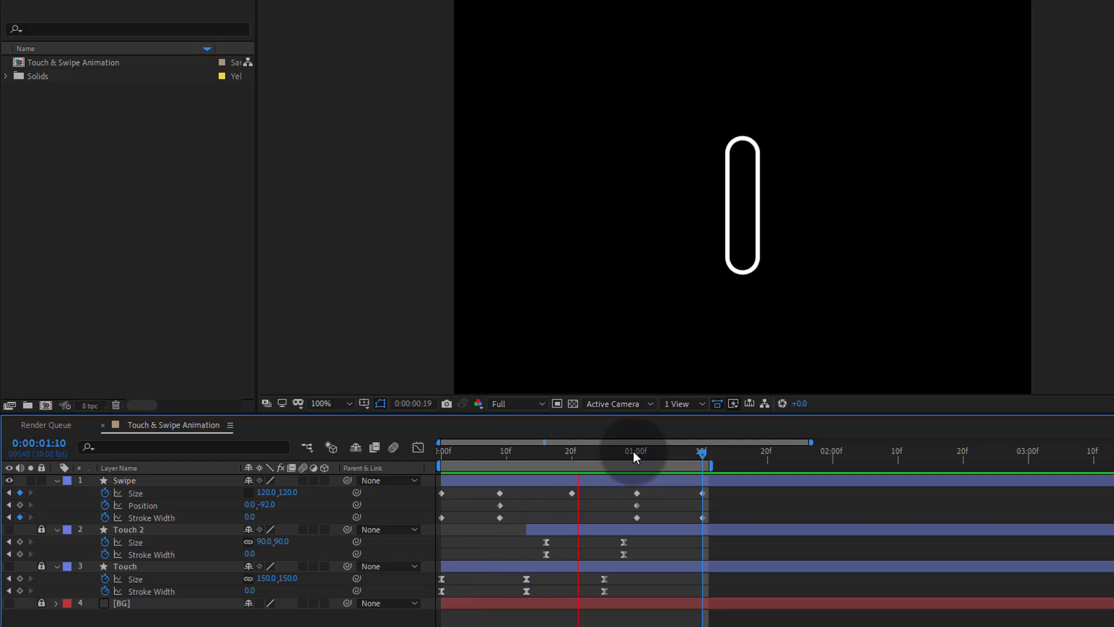
key(space)
drag(545, 453, 652, 511)
- Apply Easy Ease to all of the Swipe layer's Size, Position and Stroke Width keyframes and play the animation
drag(712, 492, 437, 525)
right_click(440, 517)
mouse_move(555, 518)
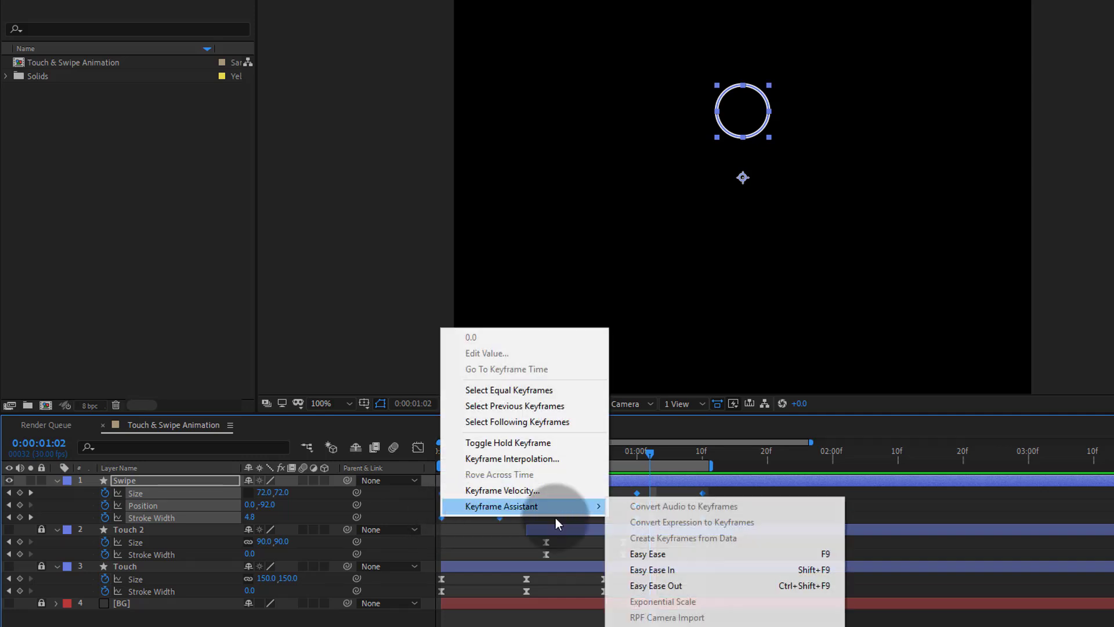
click(760, 553)
key(space)
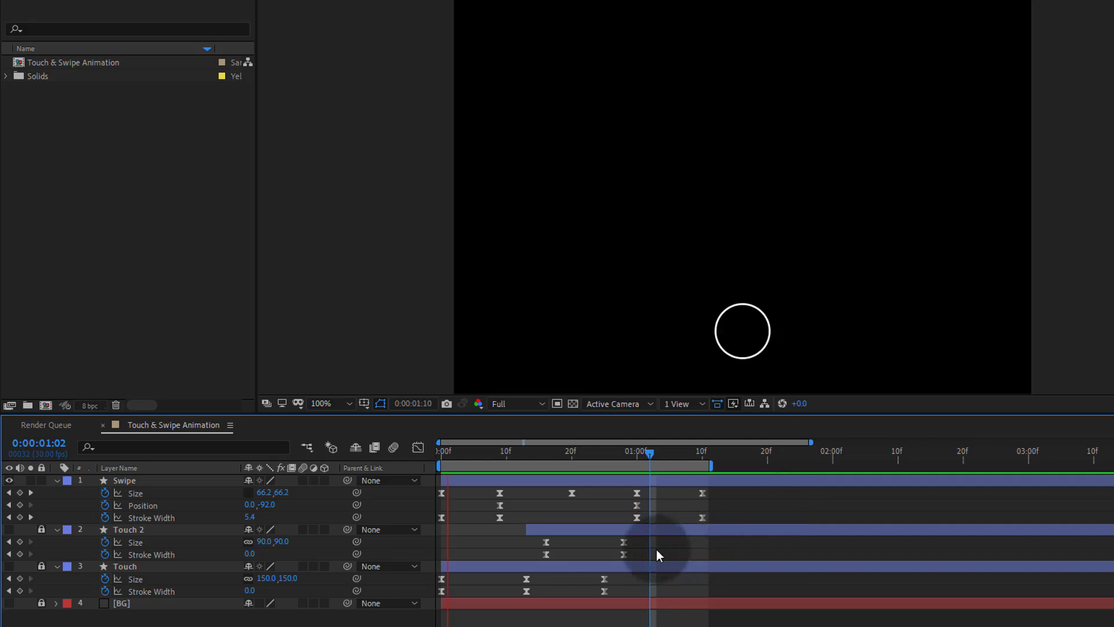
- Retime the Swipe keyframes: stretched Size to 0:00:00:14, the 0:00:01:00 keyframes to 0:00:00:20, the last ones to about 0:00:00:27; preview the motion
drag(472, 460, 652, 517)
drag(584, 493, 618, 516)
click(730, 500)
key(space)
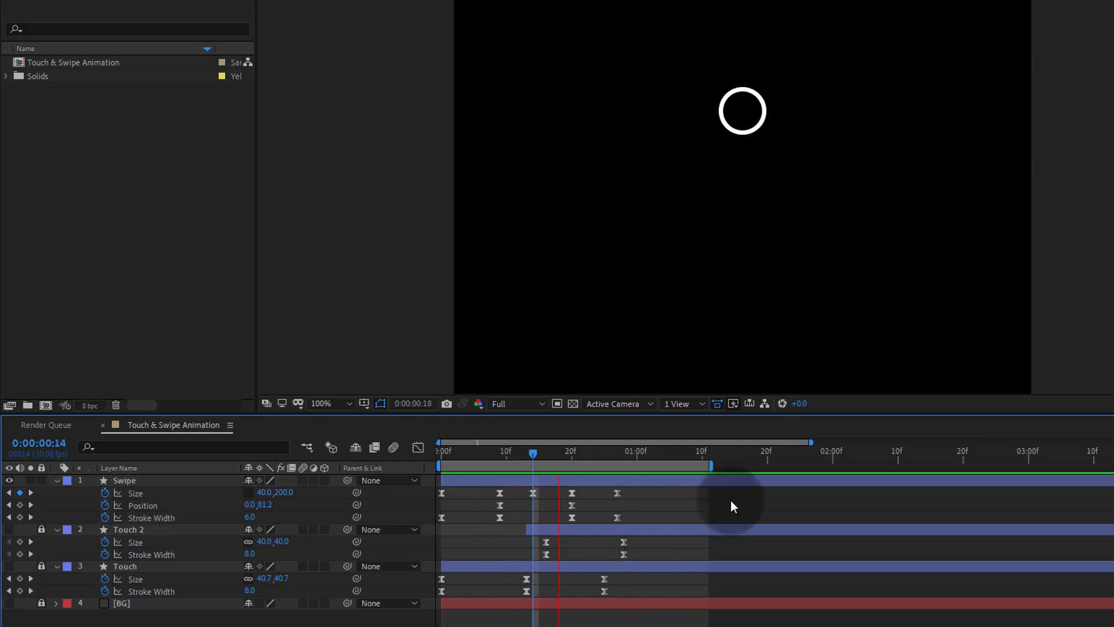
- Move the Swipe layer's last Size and Stroke Width keyframes to about 0:00:01:01, preview, and return to 0:00:00:00
click(609, 458)
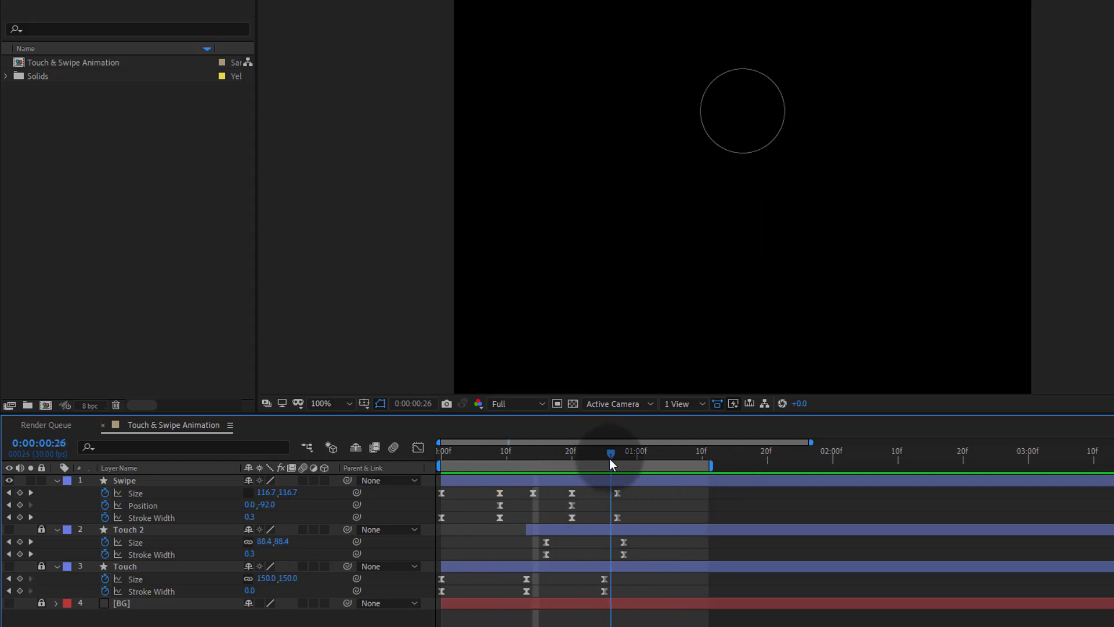
mouse_move(606, 489)
mouse_down()
mouse_move(622, 520)
mouse_move(642, 521)
mouse_up()
click(711, 502)
key(space)
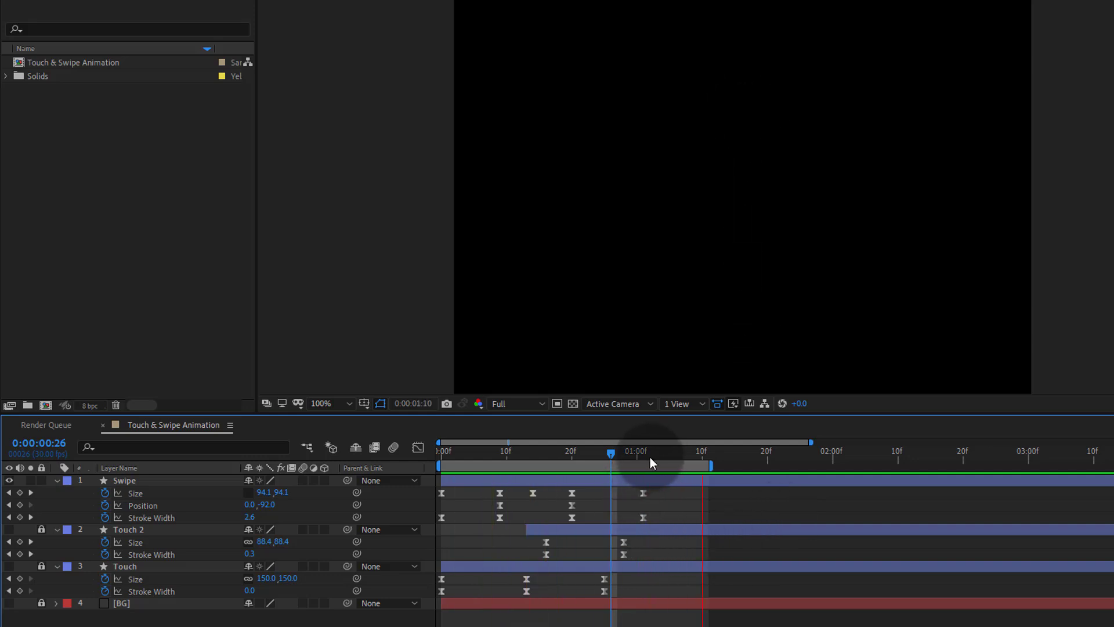
drag(649, 456, 403, 493)
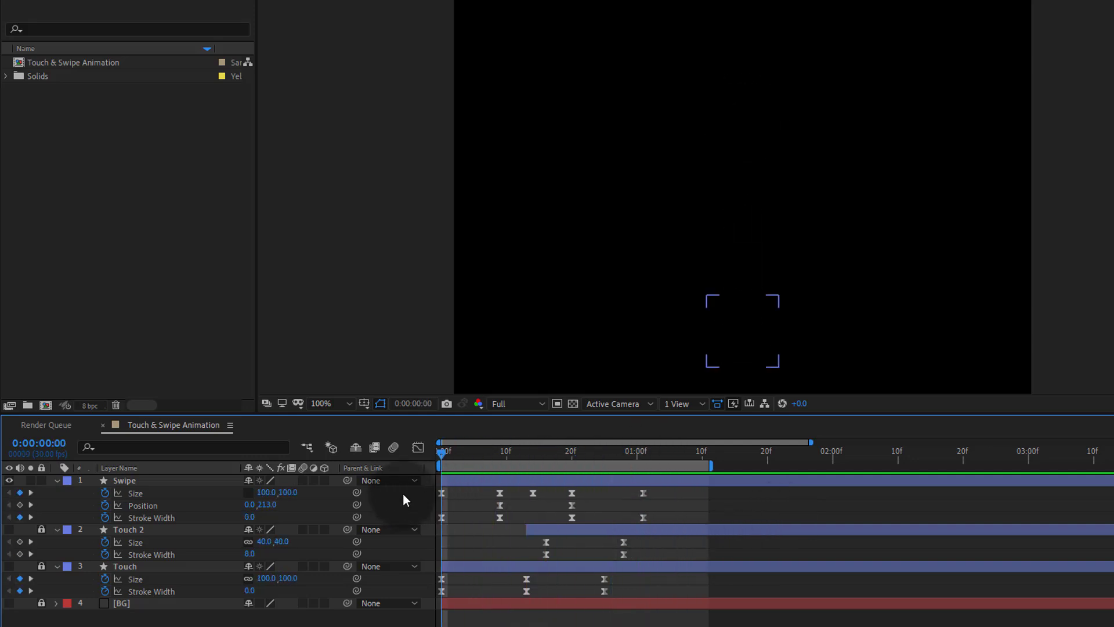
- Collapse all layer properties, shift the Swipe layer to start at about 0:00:01:09, and show the Touch 2, Touch and BG layers
click(57, 480)
key(u)
key(u)
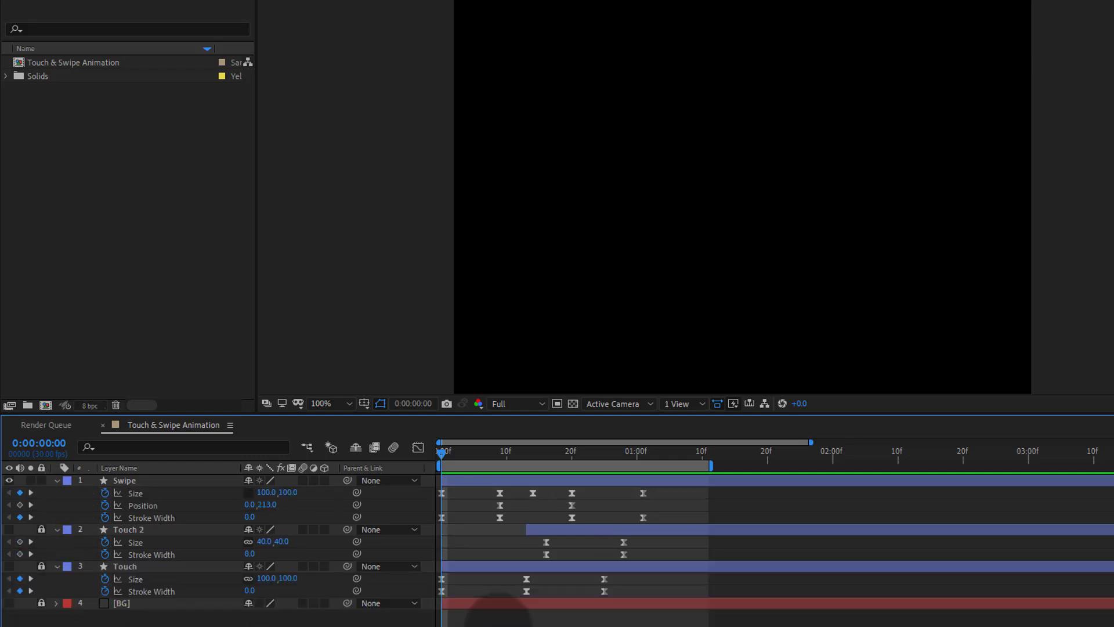
drag(530, 482, 743, 485)
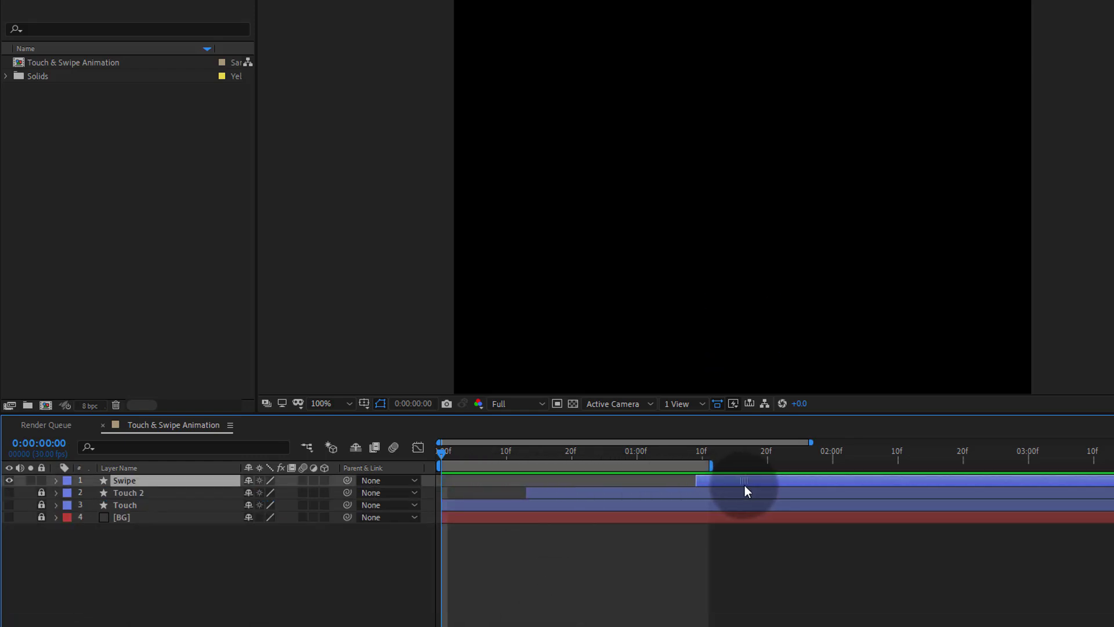
drag(9, 492, 8, 517)
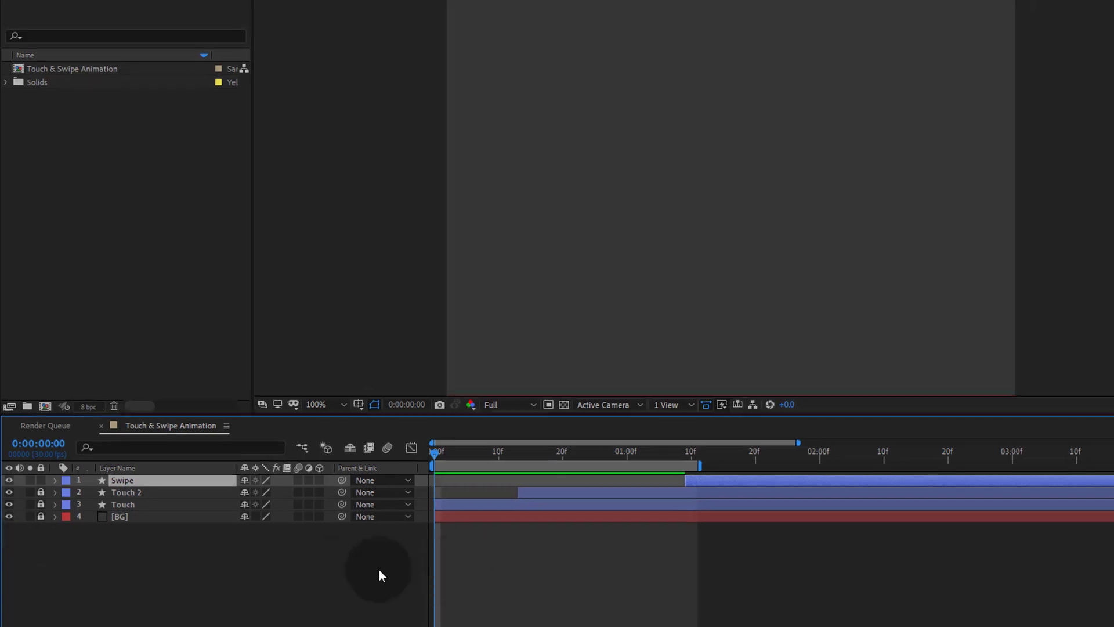
- Scrub through the combined touch and swipe animation and set the work area to end at about 0:00:02:21
drag(360, 455, 492, 482)
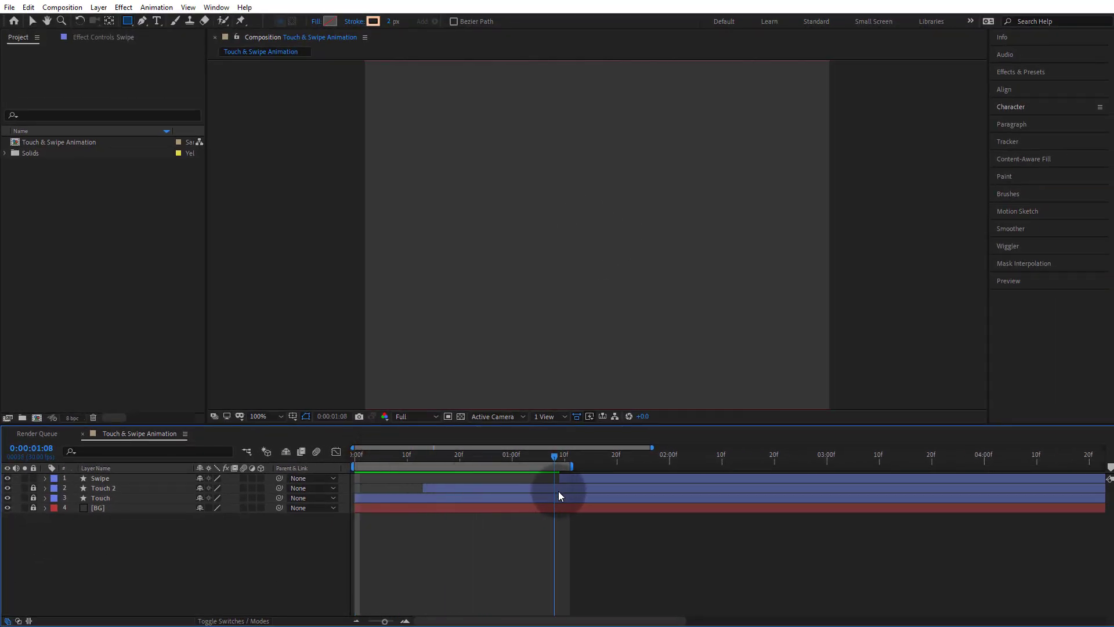
drag(558, 492, 776, 501)
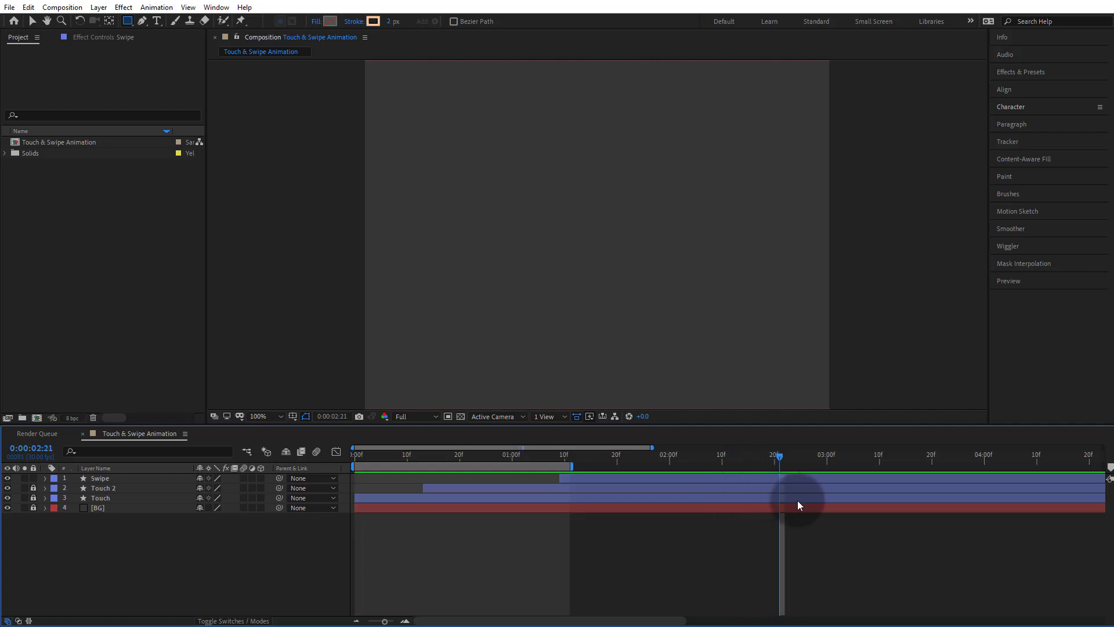
key(n)
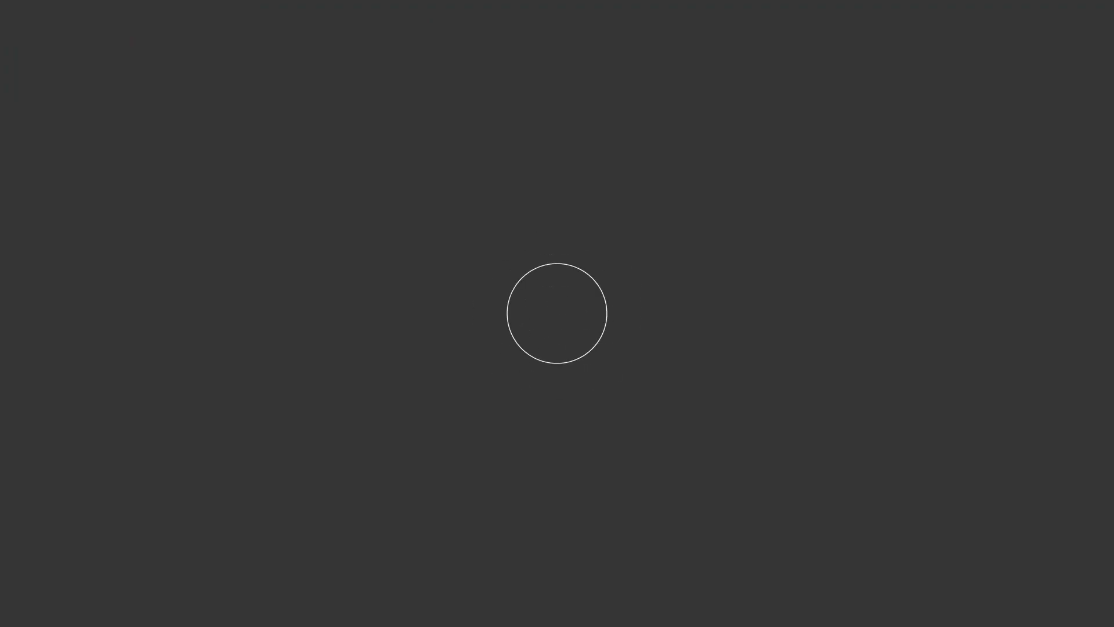